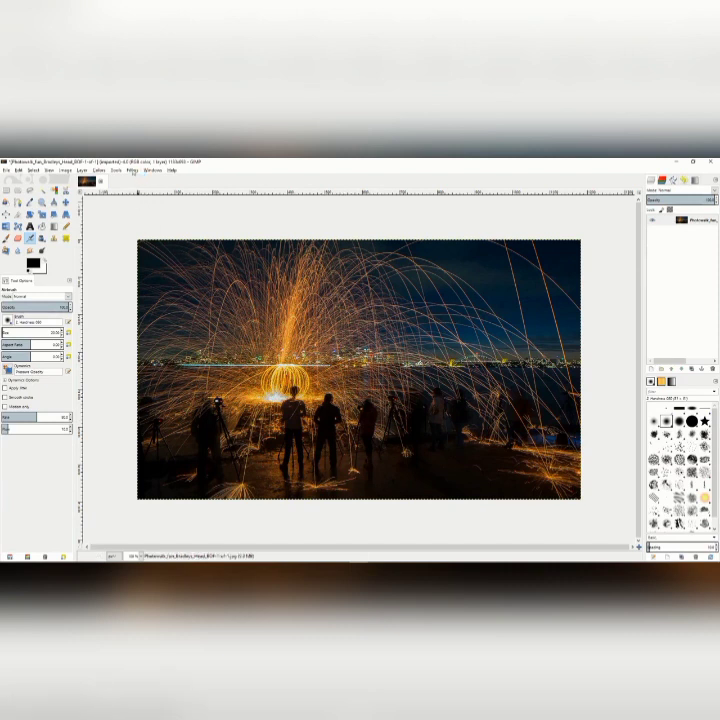
Apply a Gaussian Blur to the night fireworks photo and undo it.
left_click(132, 171)
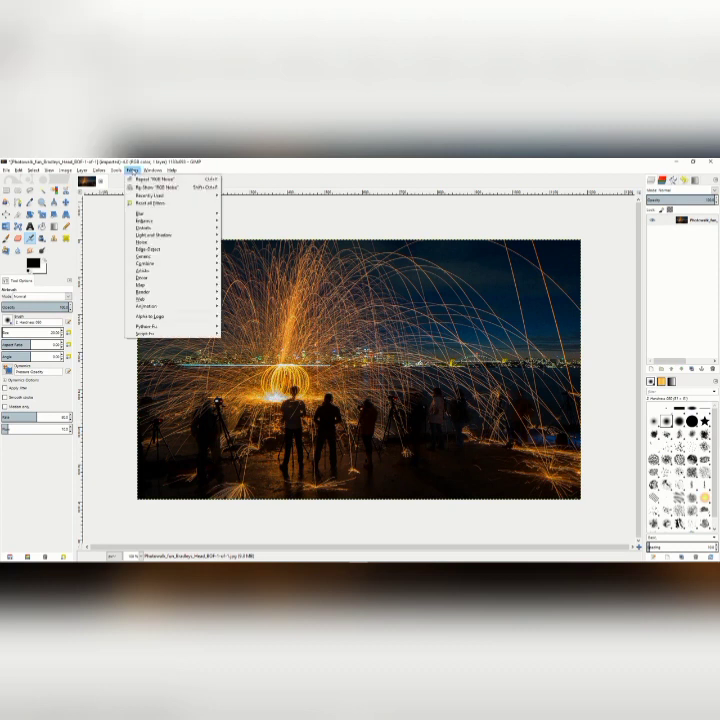
mouse_move(142, 213)
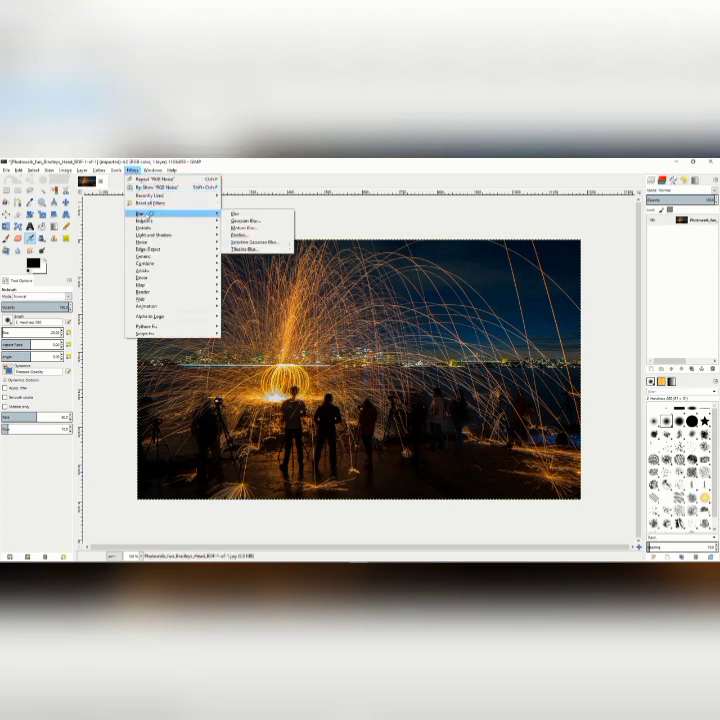
left_click(244, 221)
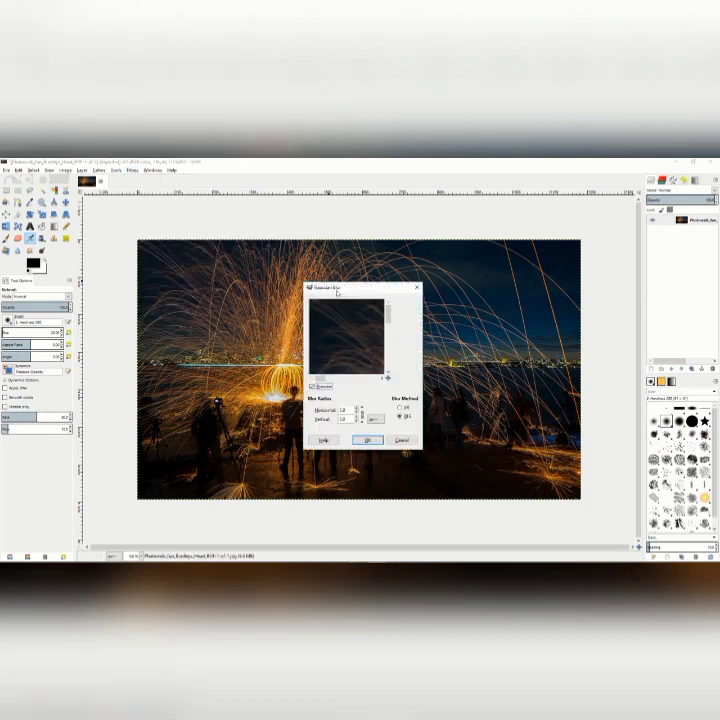
left_click(340, 410)
left_click(367, 440)
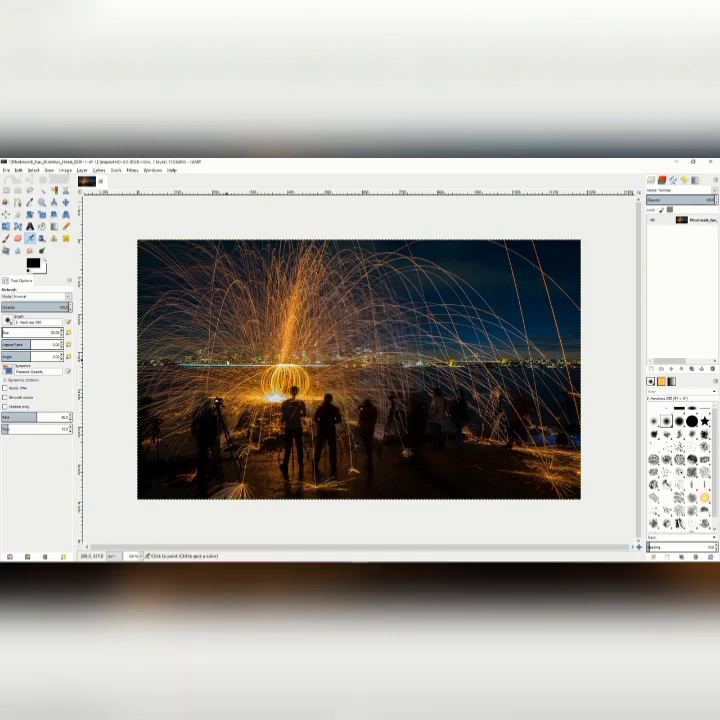
left_click(20, 169)
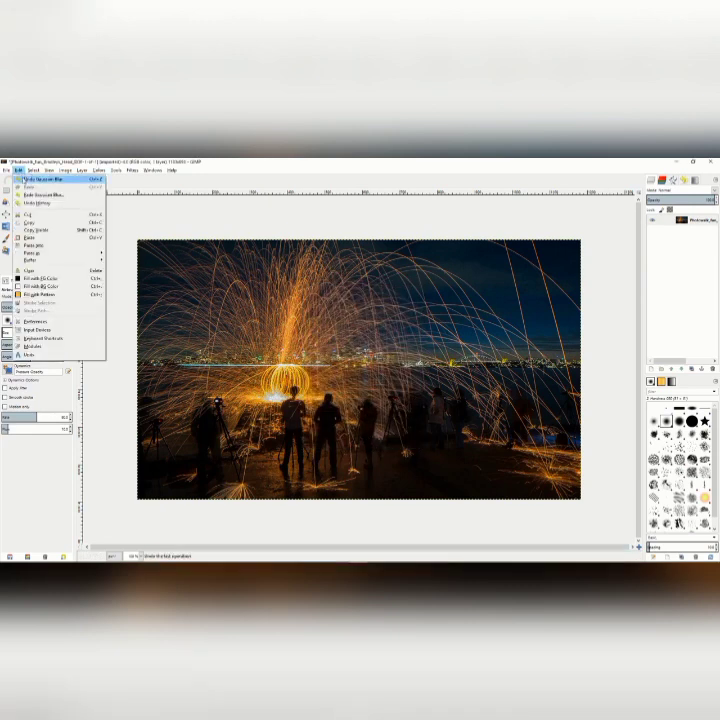
left_click(47, 179)
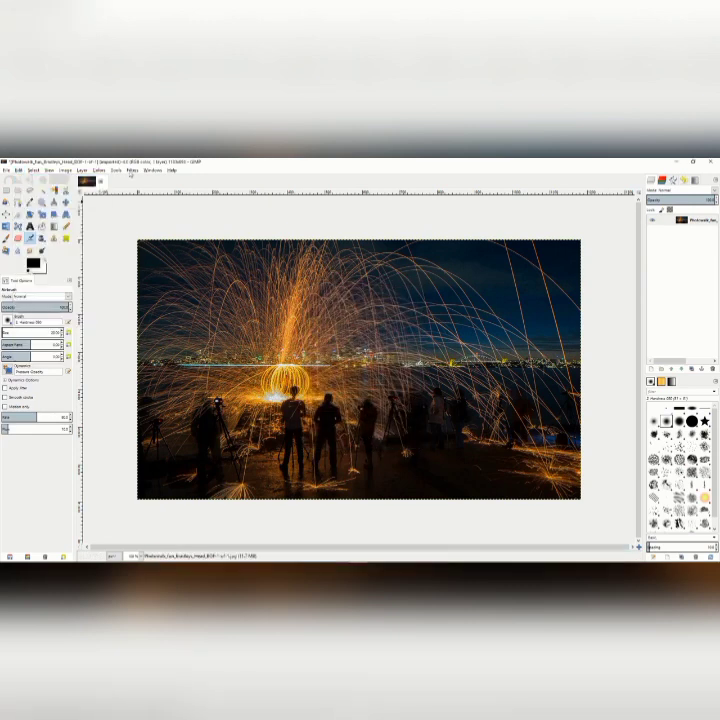
Apply Wavelet denoise to the night photo with slightly raised amount and detail thresholds, previewing the area around the glowing sparks.
left_click(131, 171)
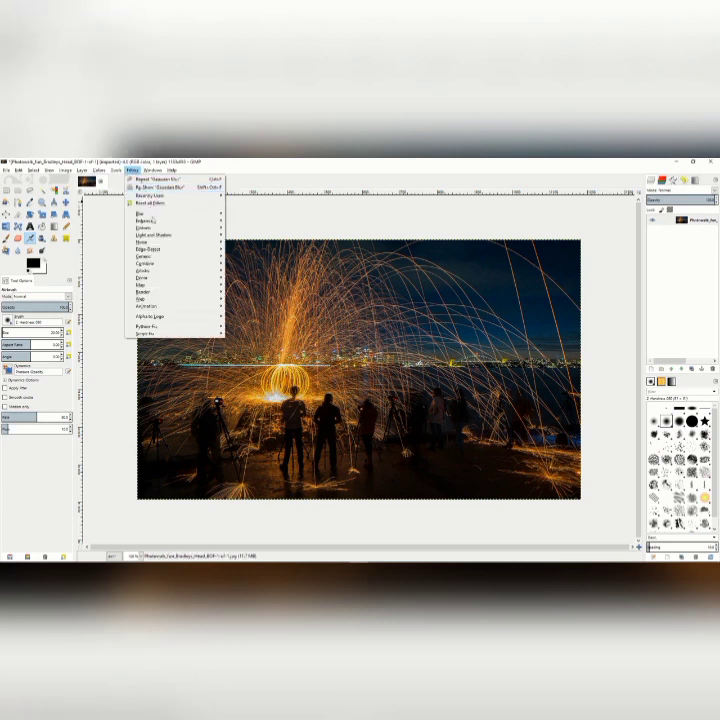
mouse_move(156, 222)
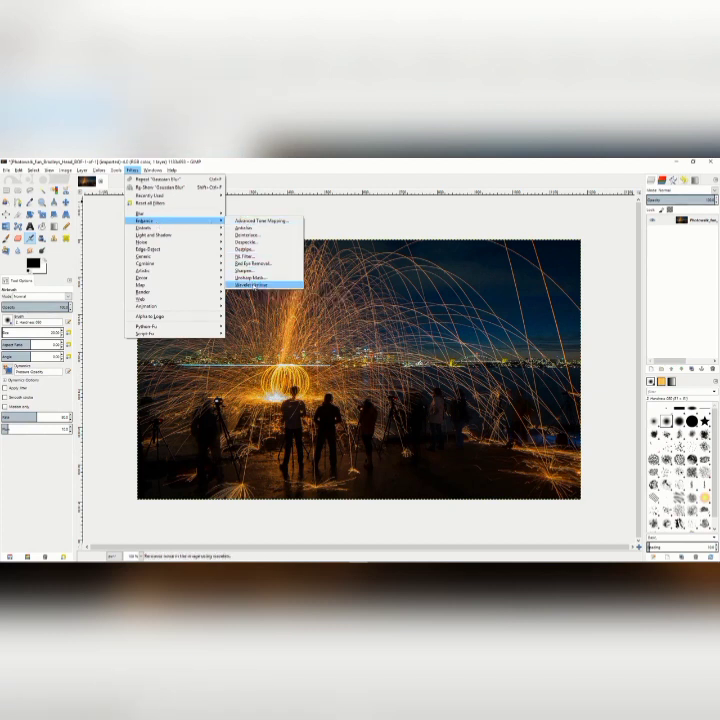
left_click(252, 285)
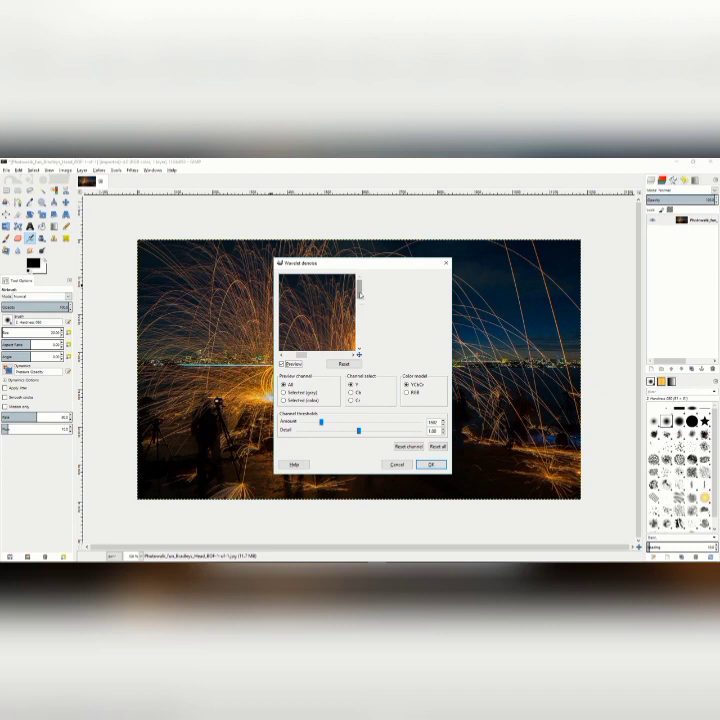
mouse_move(333, 313)
left_mouse_down()
mouse_move(312, 295)
mouse_move(329, 307)
left_mouse_up()
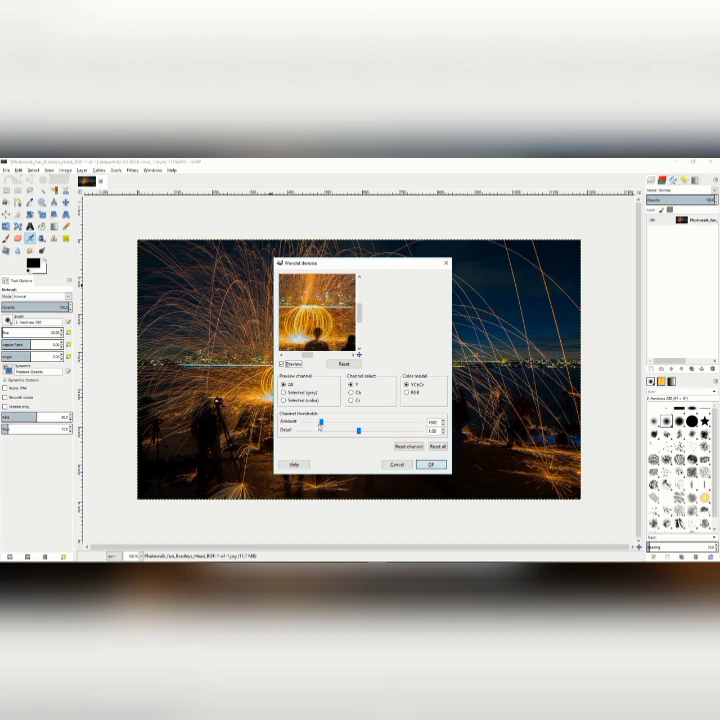
mouse_move(321, 424)
left_mouse_down()
mouse_move(388, 422)
mouse_move(329, 422)
mouse_move(373, 434)
mouse_move(337, 435)
mouse_move(368, 436)
mouse_move(325, 421)
left_mouse_up()
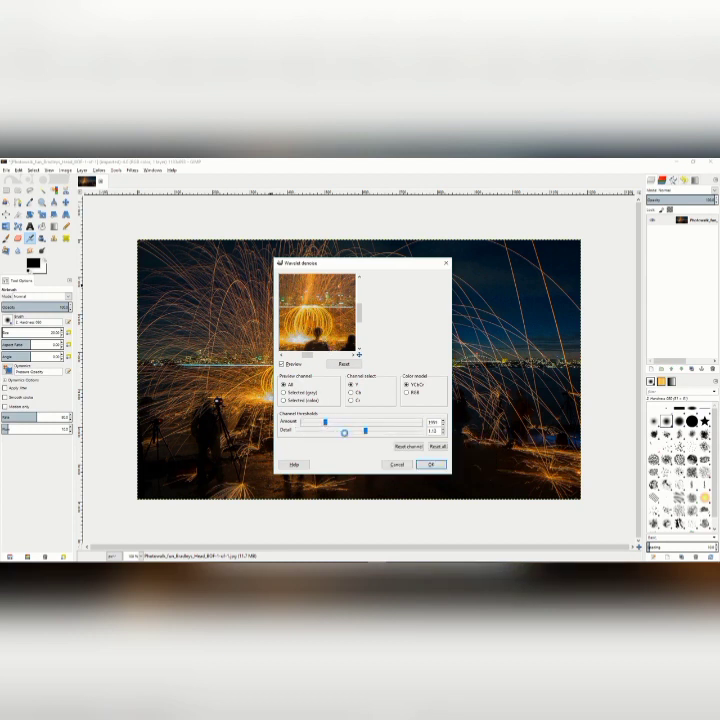
left_click(429, 465)
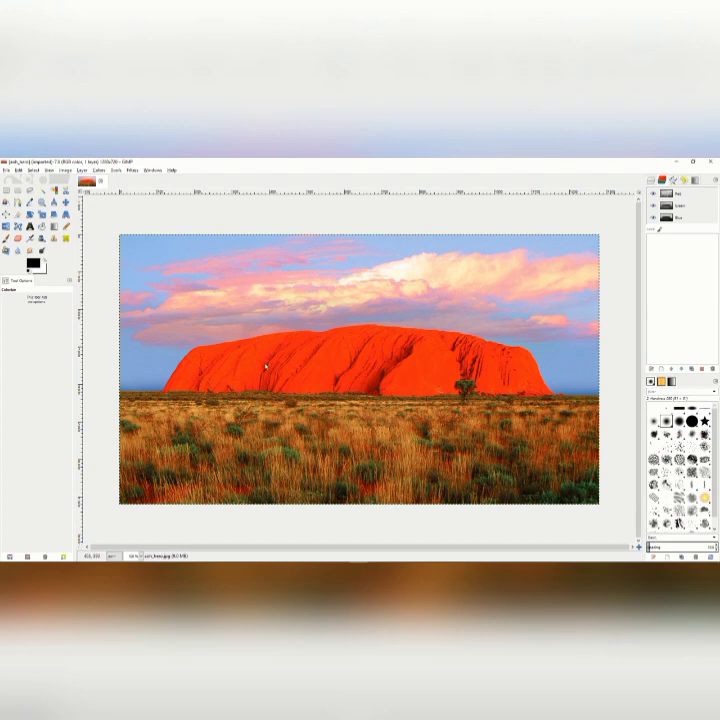
Duplicate the red rock landscape photo's layer.
left_click(651, 181)
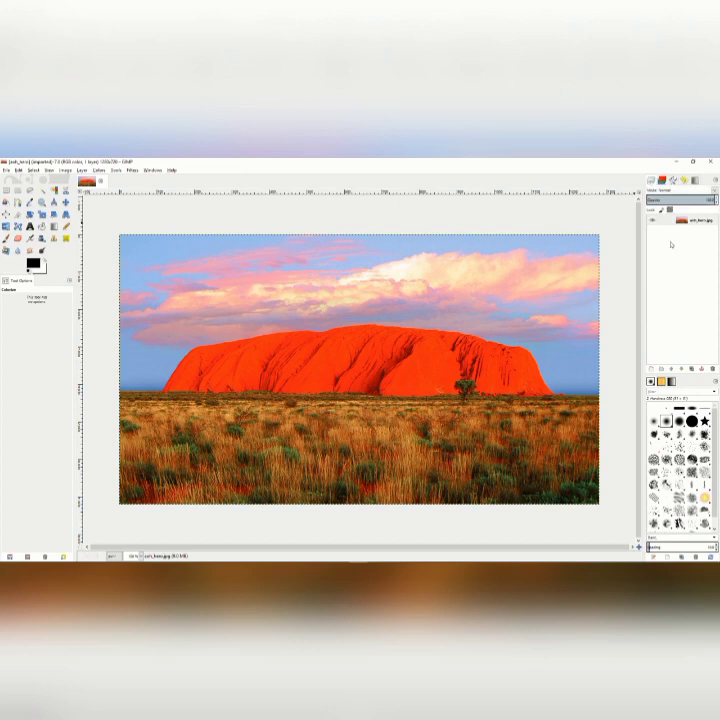
left_click(671, 221)
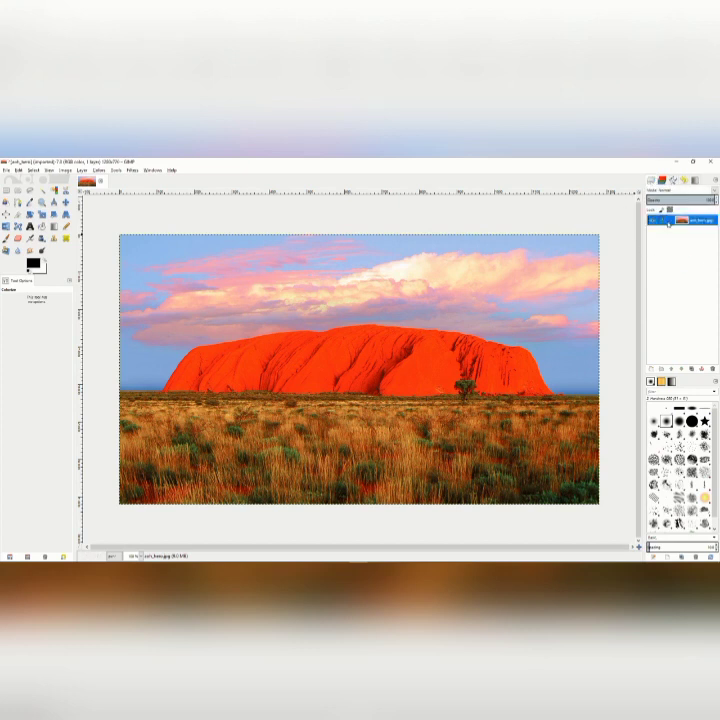
right_click(671, 221)
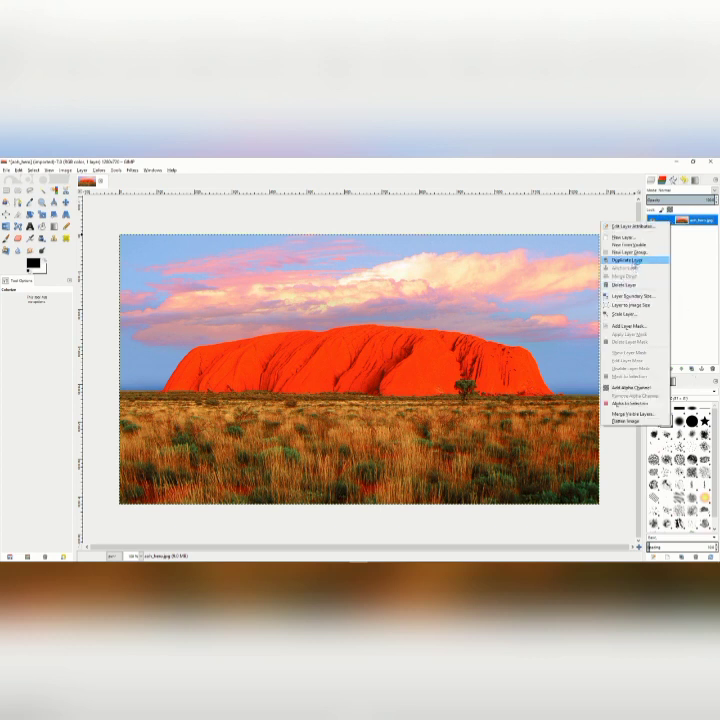
left_click(635, 260)
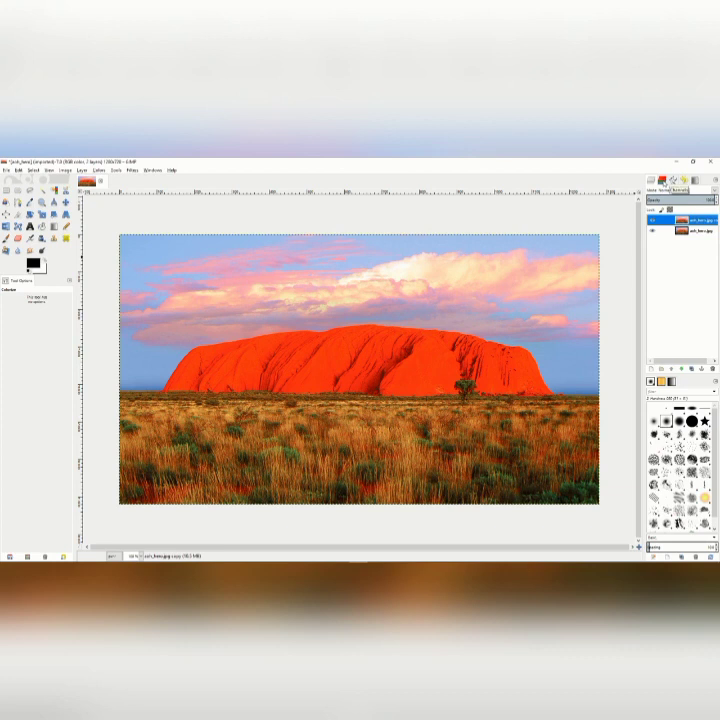
Make Red the only active colour channel and select the entire image.
left_click(662, 181)
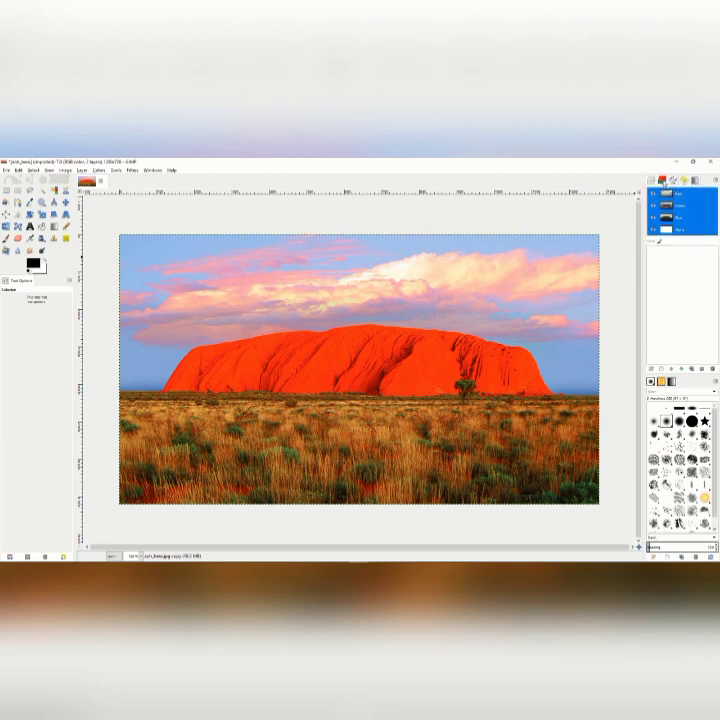
left_click(687, 195)
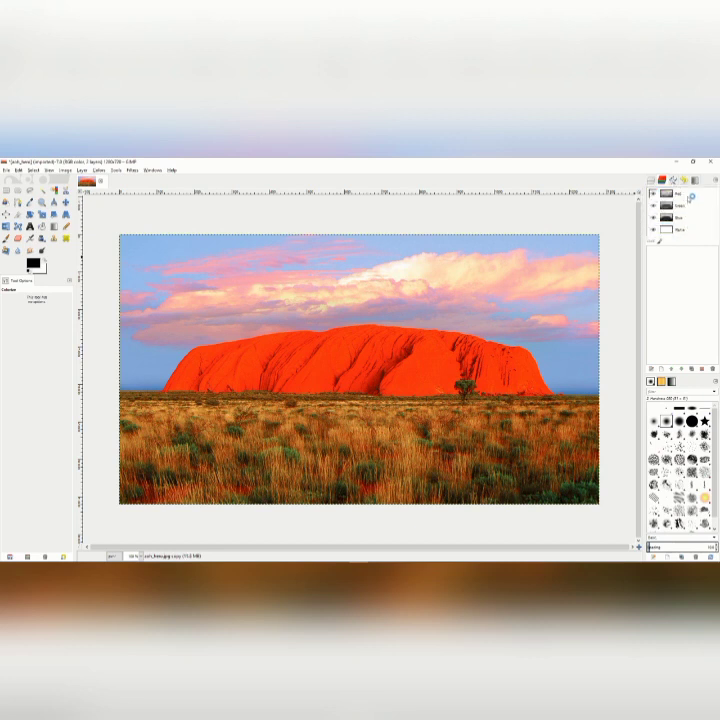
left_click(689, 195)
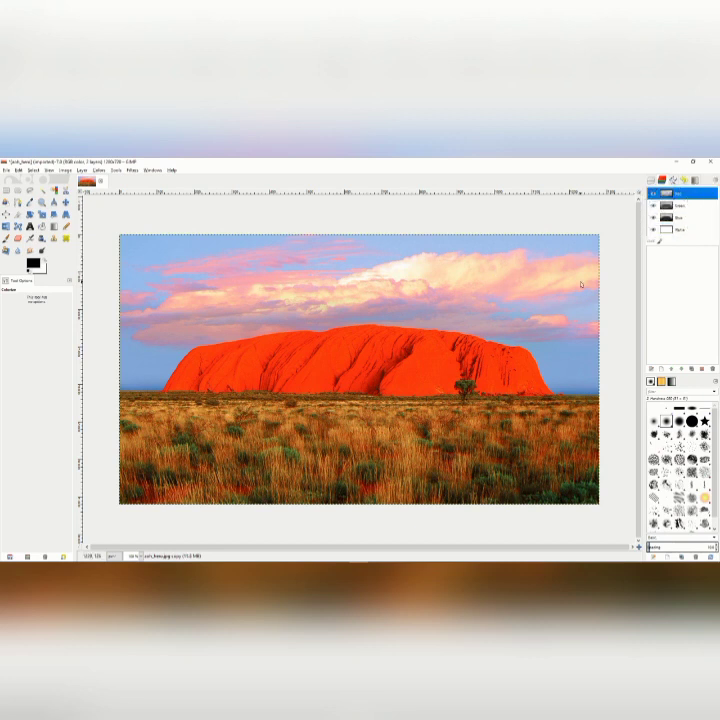
left_click(33, 170)
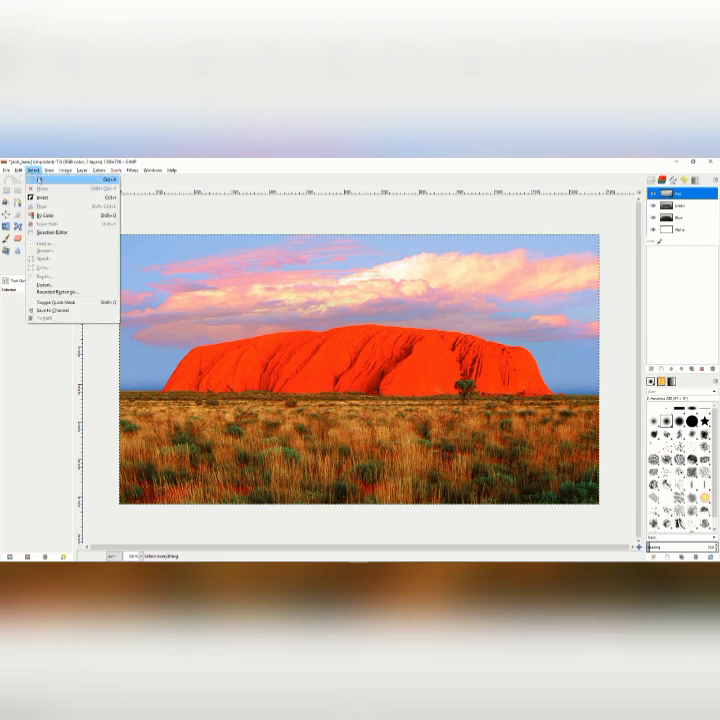
left_click(39, 179)
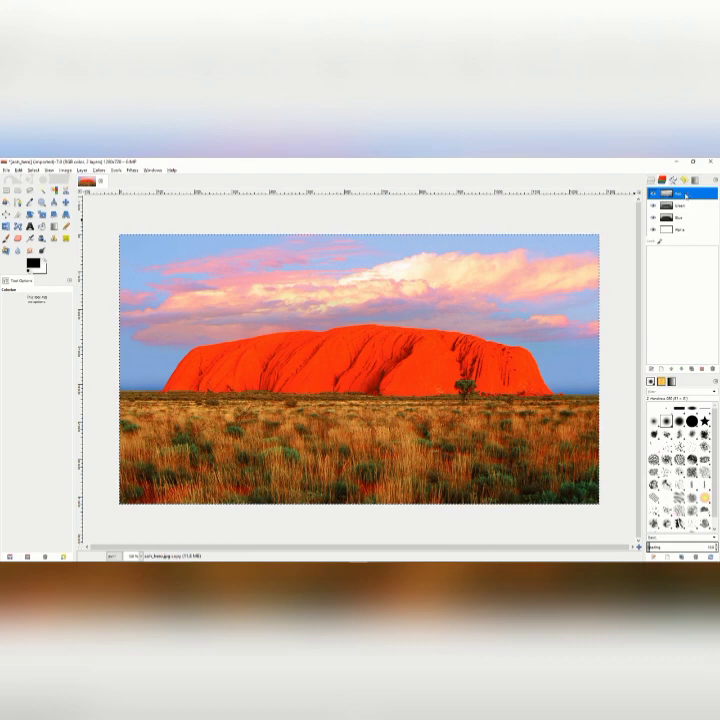
Create a copy of the Red channel and rename it L.
left_click_drag(686, 195, 688, 256)
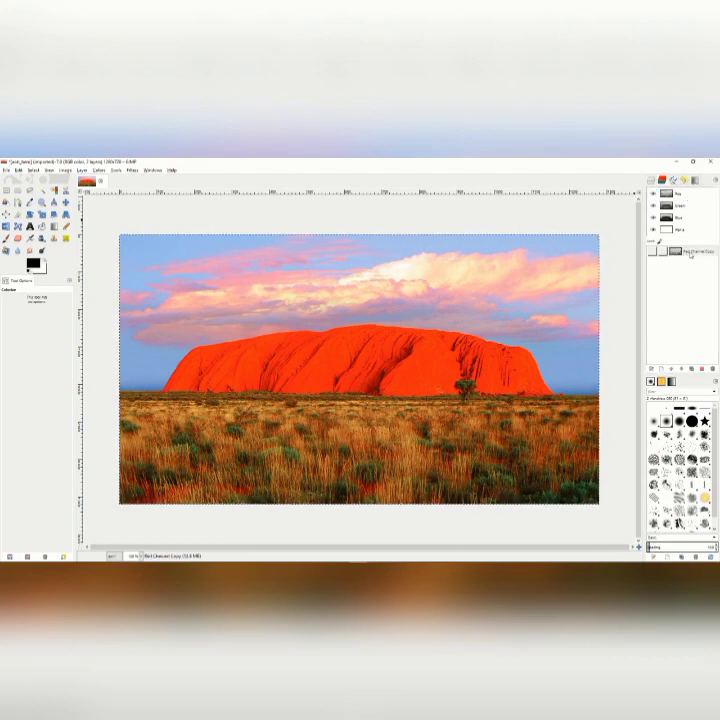
left_click(689, 253)
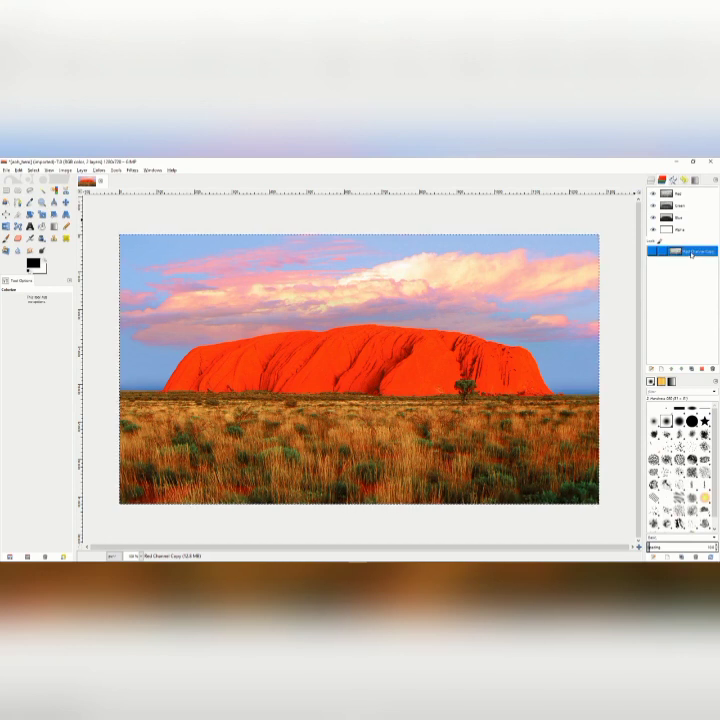
double_click(690, 252)
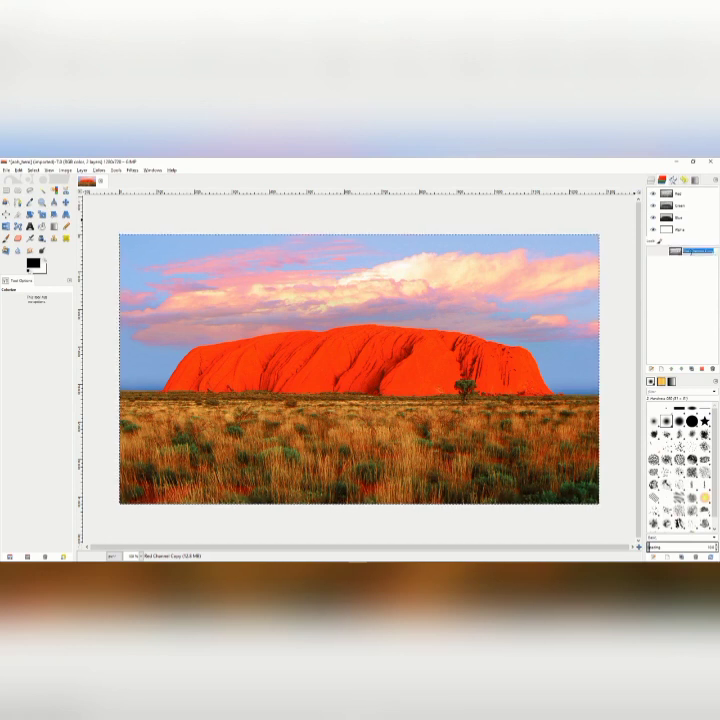
type("L")
key("Return")
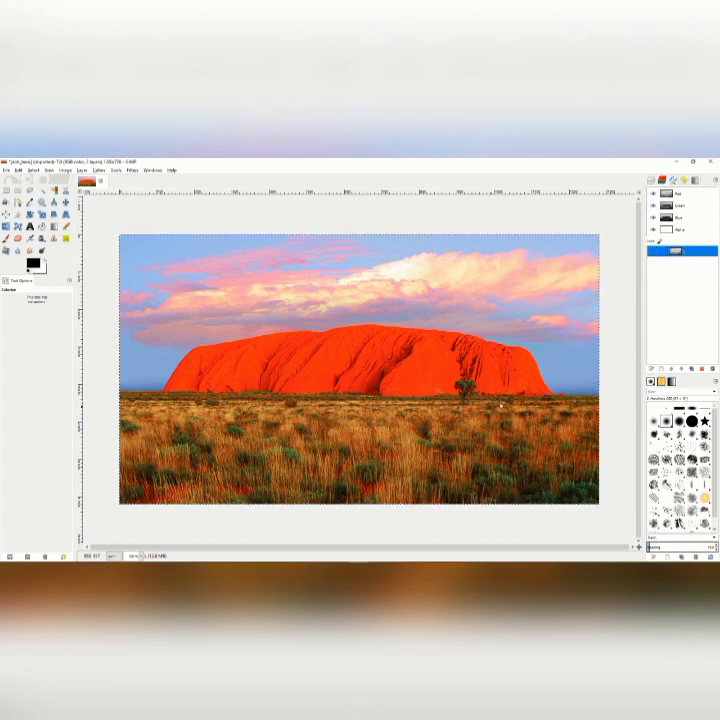
Subtract the L channel from the selection and save the result as a channel named D.
right_click(675, 252)
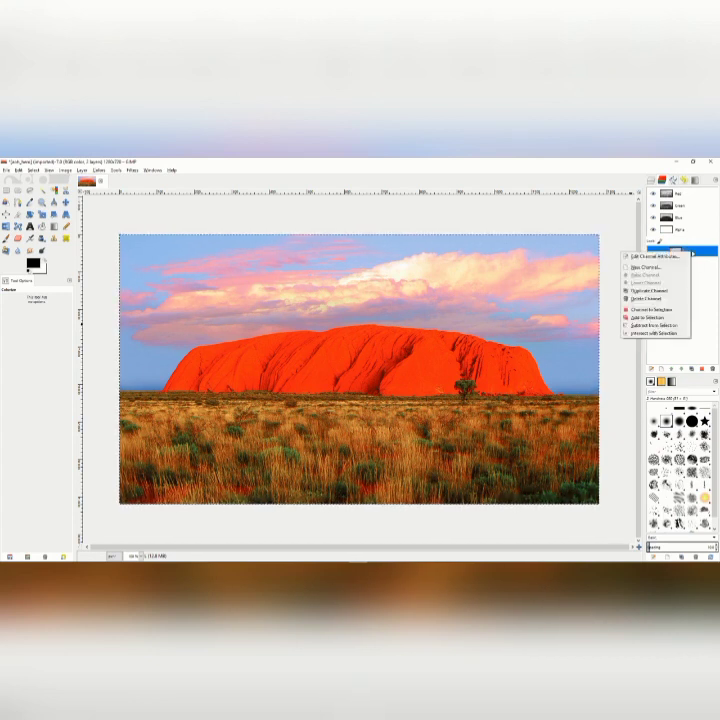
left_click(652, 325)
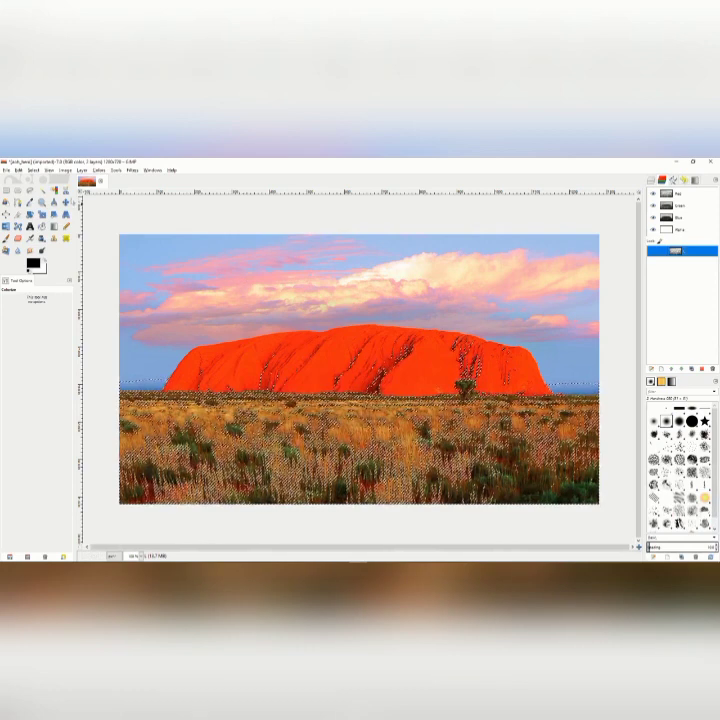
left_click(33, 170)
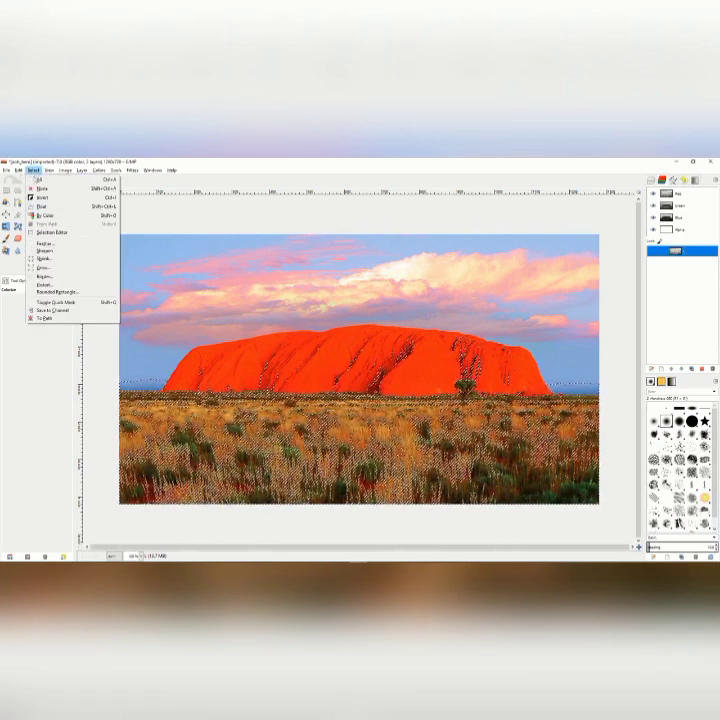
left_click(49, 310)
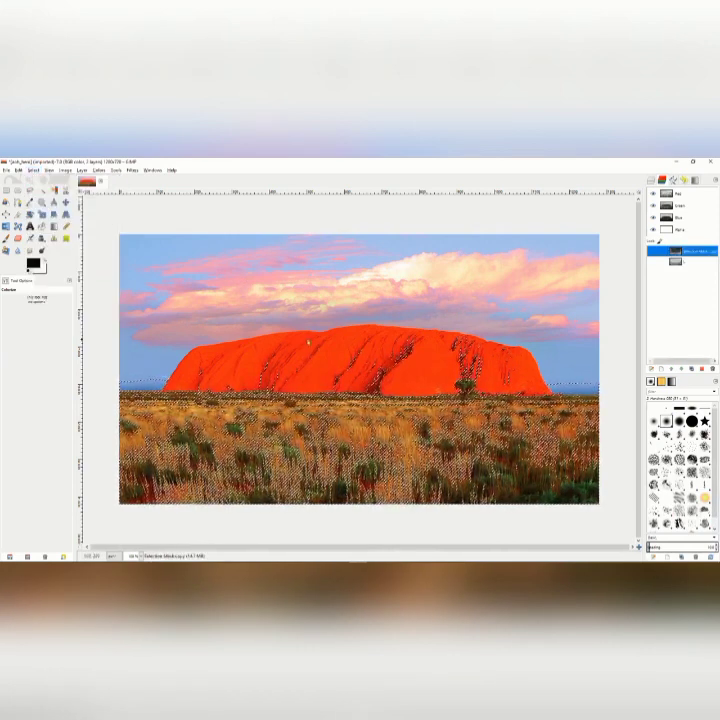
double_click(690, 252)
type("D")
key("Return")
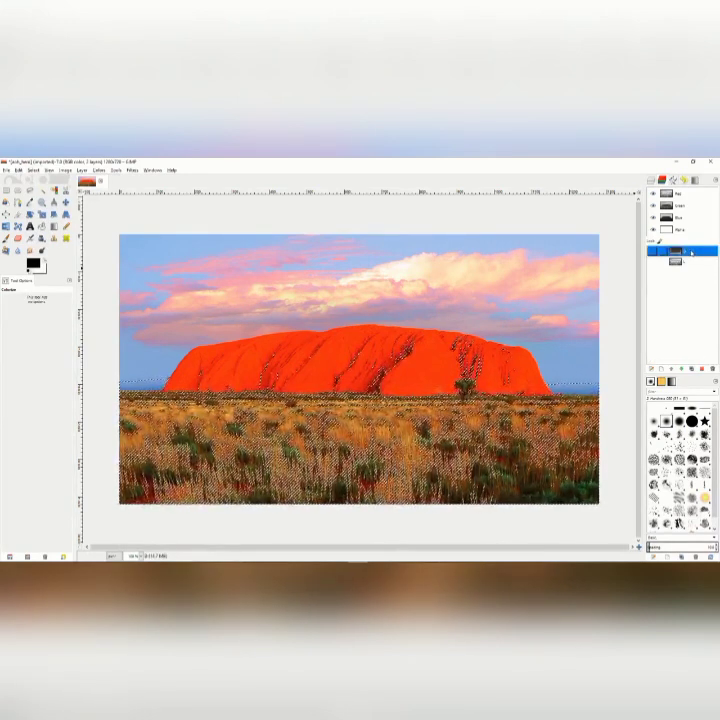
Subtract the L channel from the current selection again and save the result as a channel named DD.
left_click(690, 262)
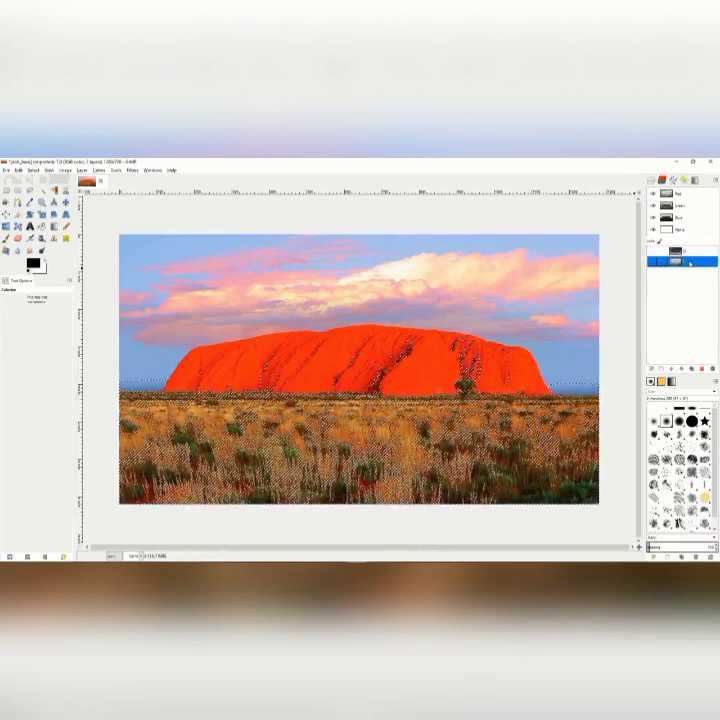
right_click(690, 262)
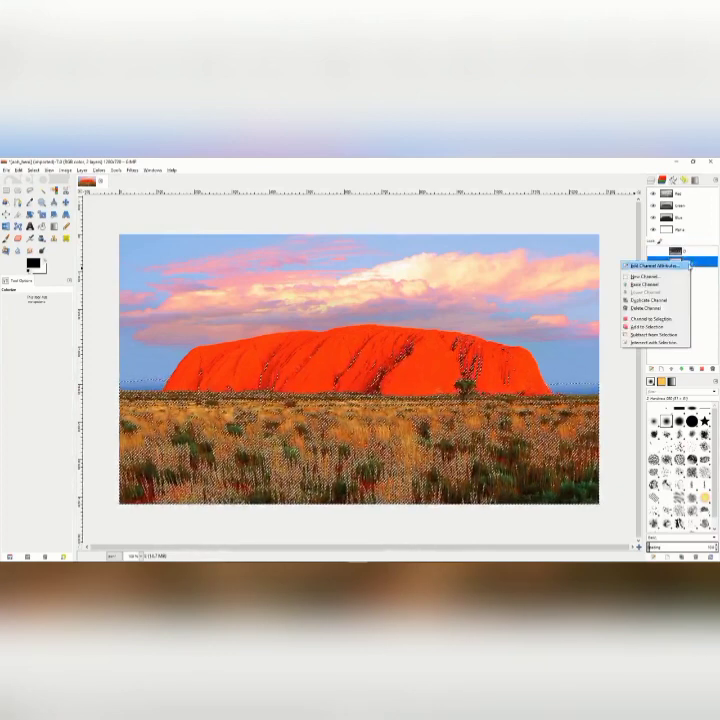
left_click(655, 336)
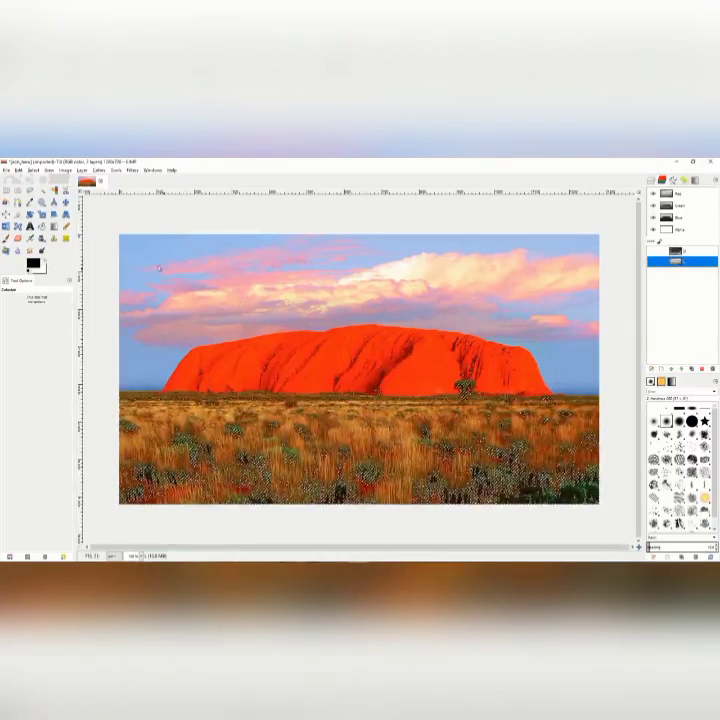
left_click(33, 170)
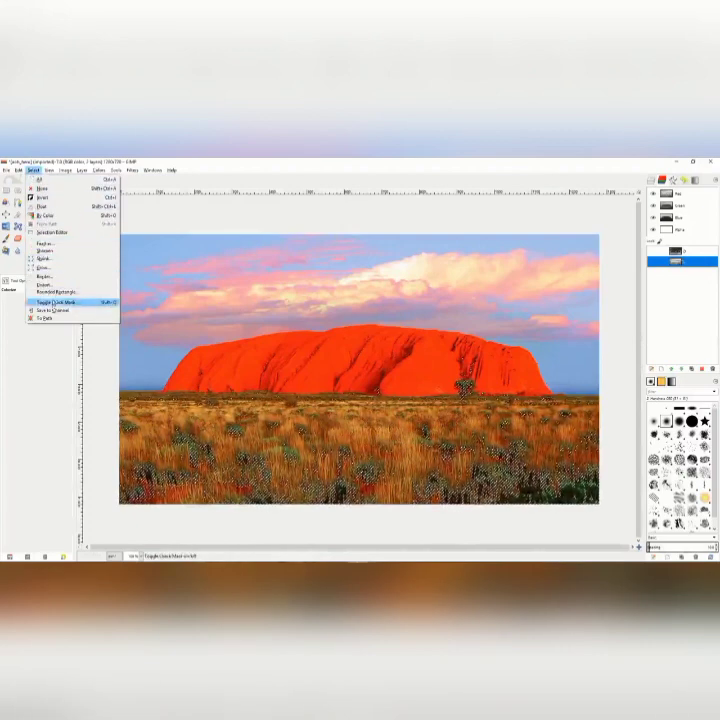
left_click(50, 310)
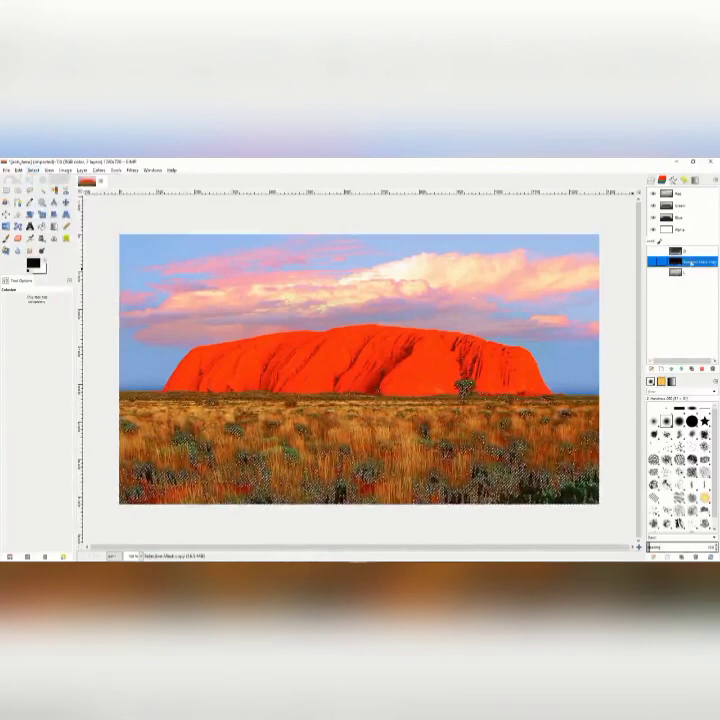
double_click(691, 263)
type("DD")
key("Return")
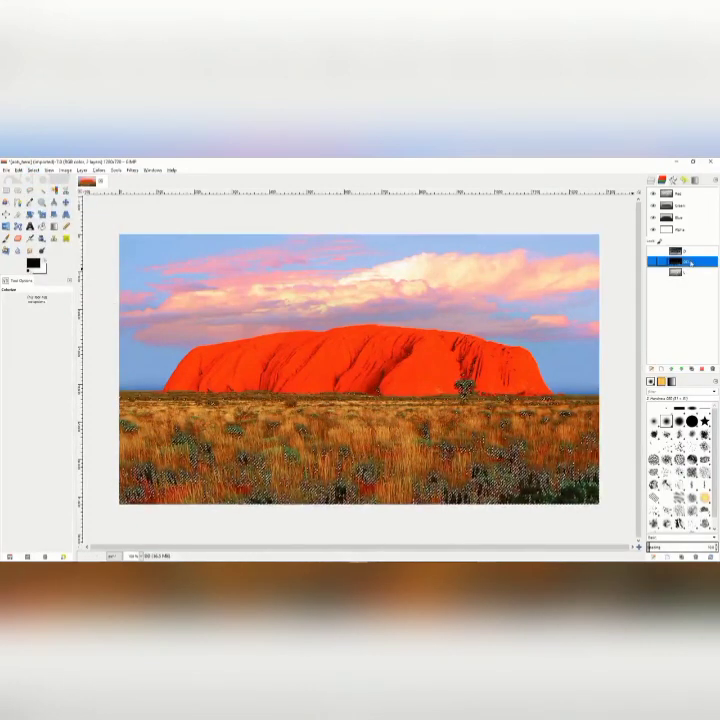
Subtract the L channel from the selection once more and save the result as a channel named DDD.
left_click(692, 272)
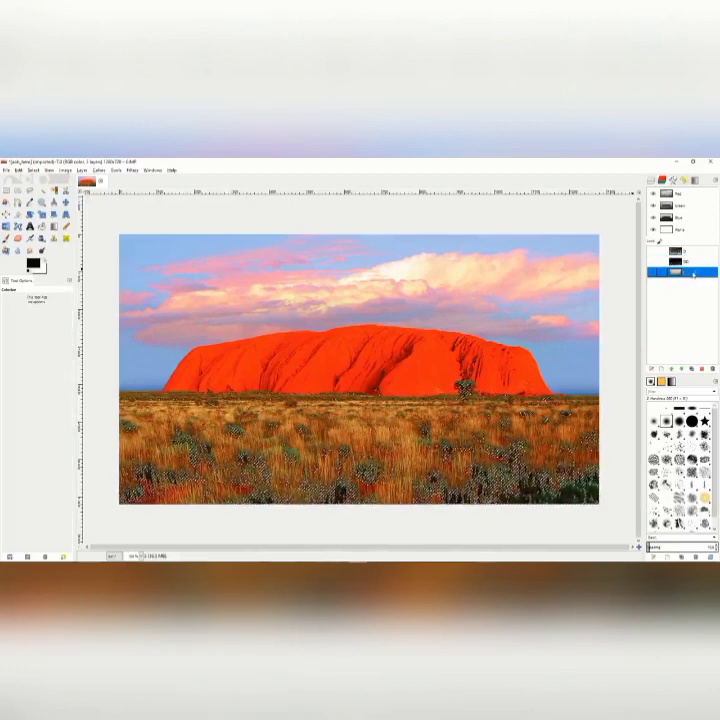
right_click(693, 273)
left_click(643, 348)
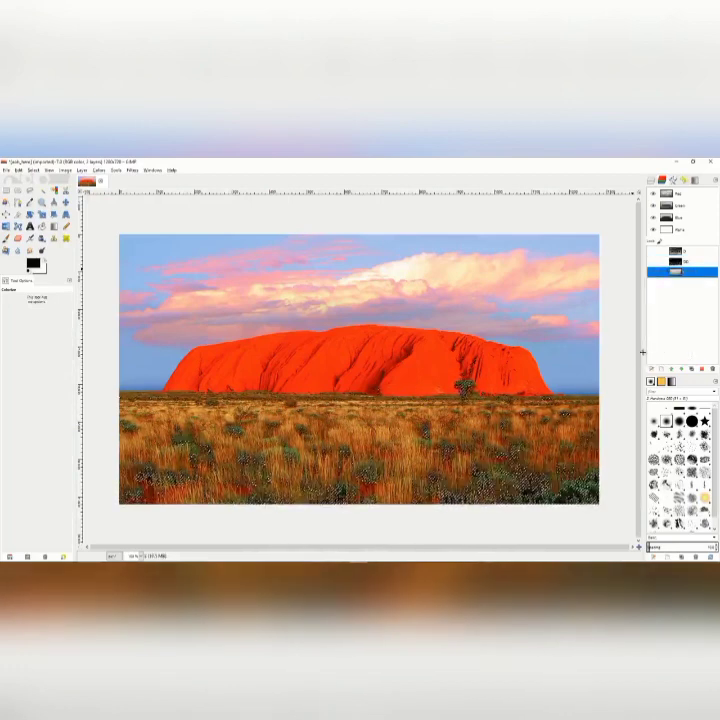
left_click(33, 170)
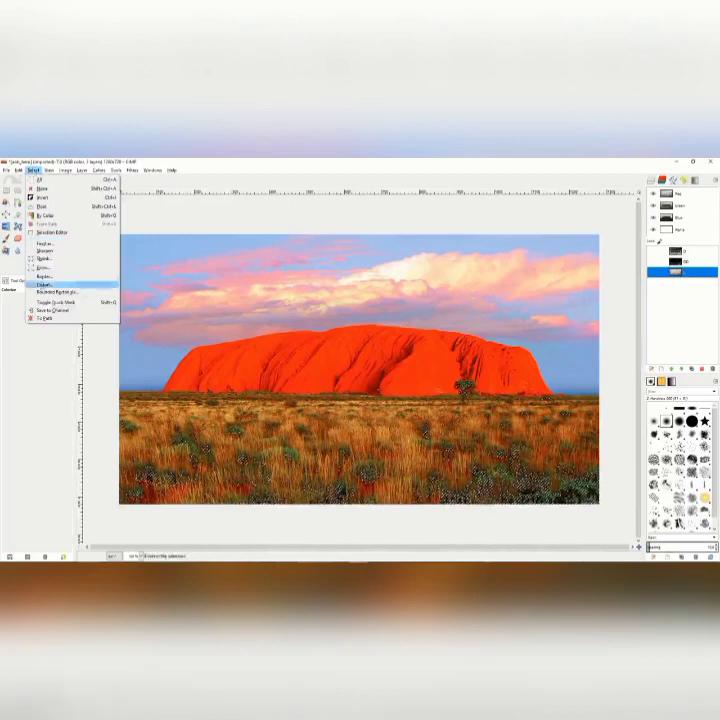
left_click(50, 310)
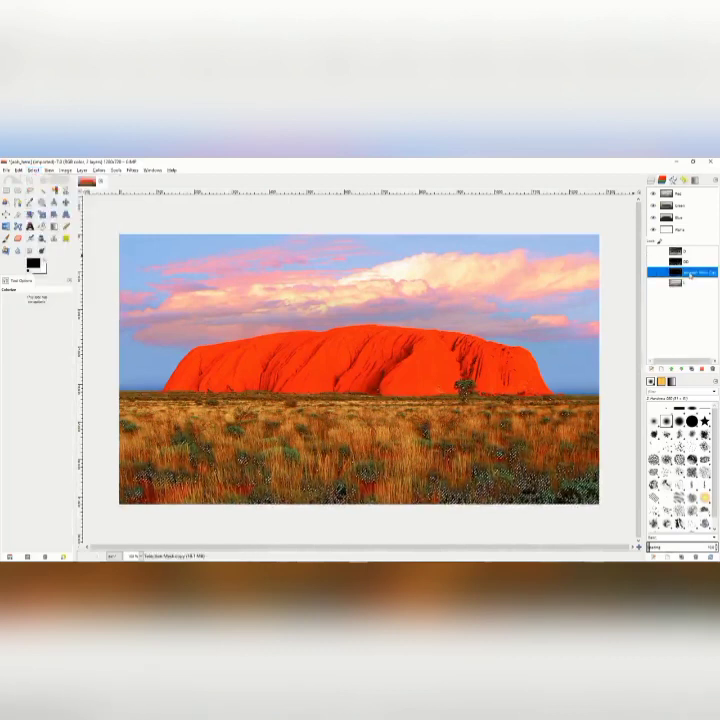
double_click(690, 272)
type("DDD")
key("Return")
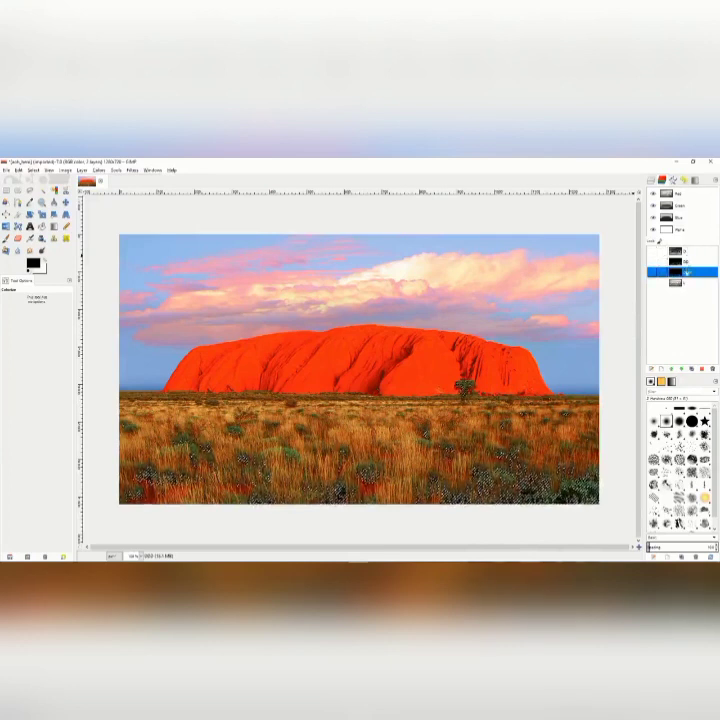
Clear the current selection, make D the active channel and select the entire image.
mouse_move(691, 272)
left_mouse_down()
mouse_move(691, 262)
mouse_move(692, 287)
left_mouse_up()
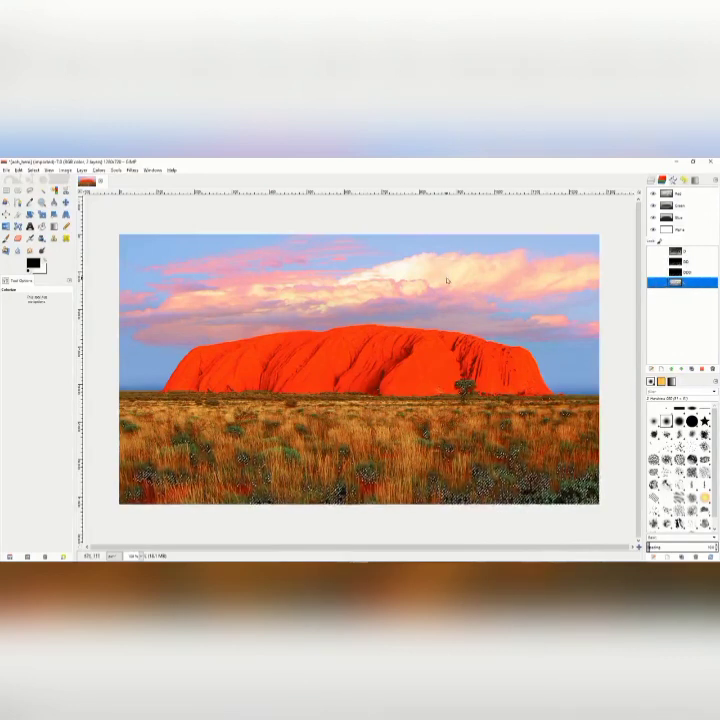
right_click(515, 293)
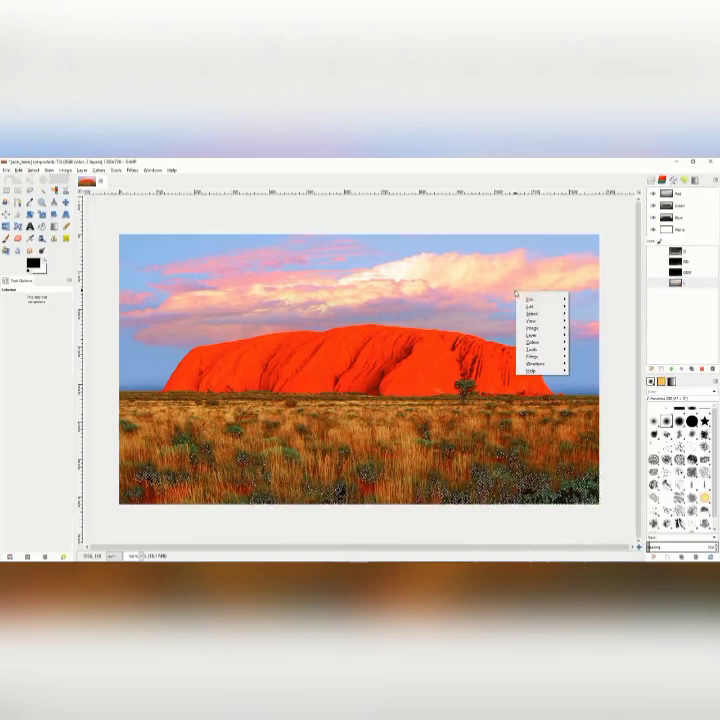
mouse_move(545, 314)
left_click(587, 328)
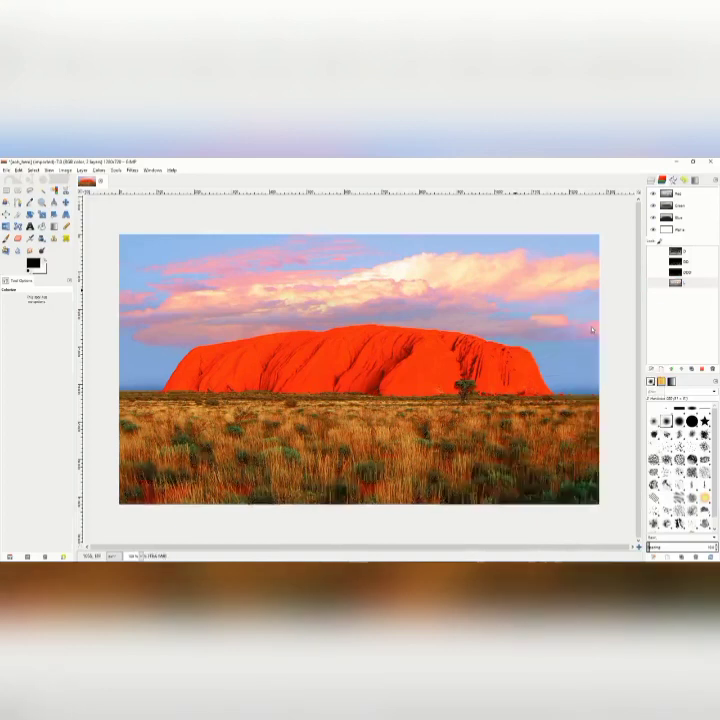
left_click(688, 285)
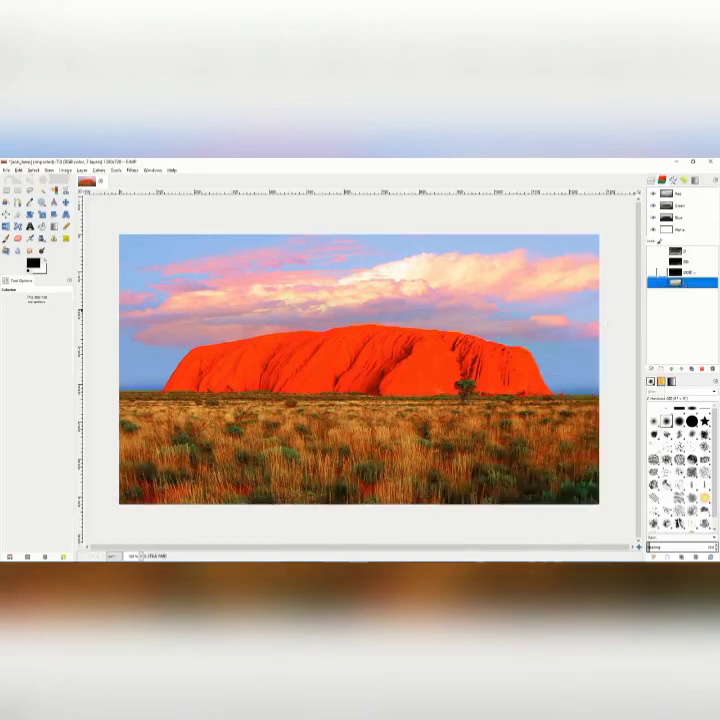
left_click(680, 251)
right_click(509, 334)
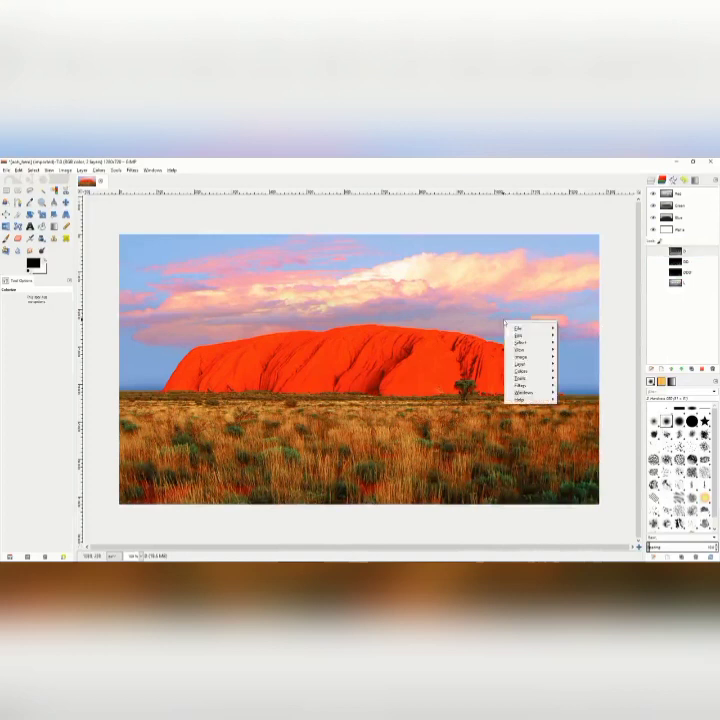
mouse_move(535, 342)
left_click(568, 346)
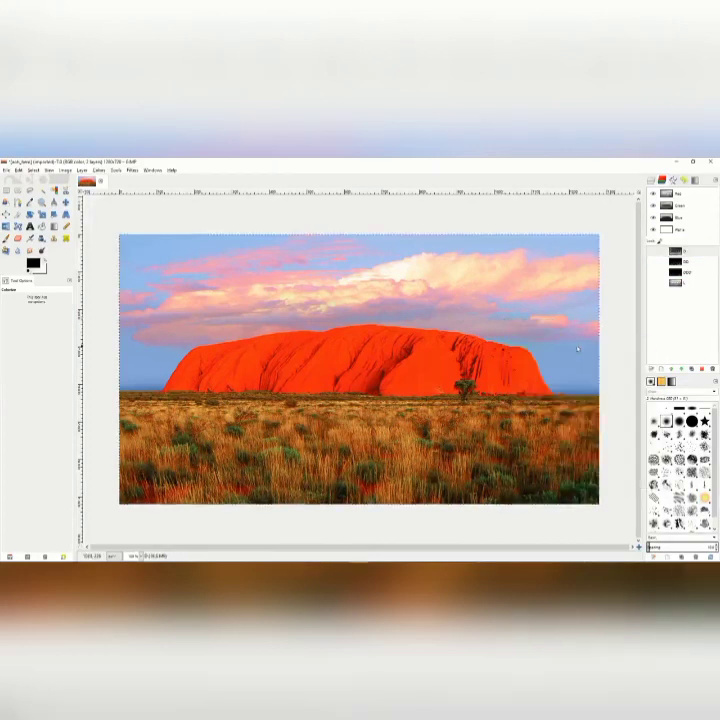
Subtract the D channel from the full-image selection and save the result as a channel named LL.
right_click(686, 251)
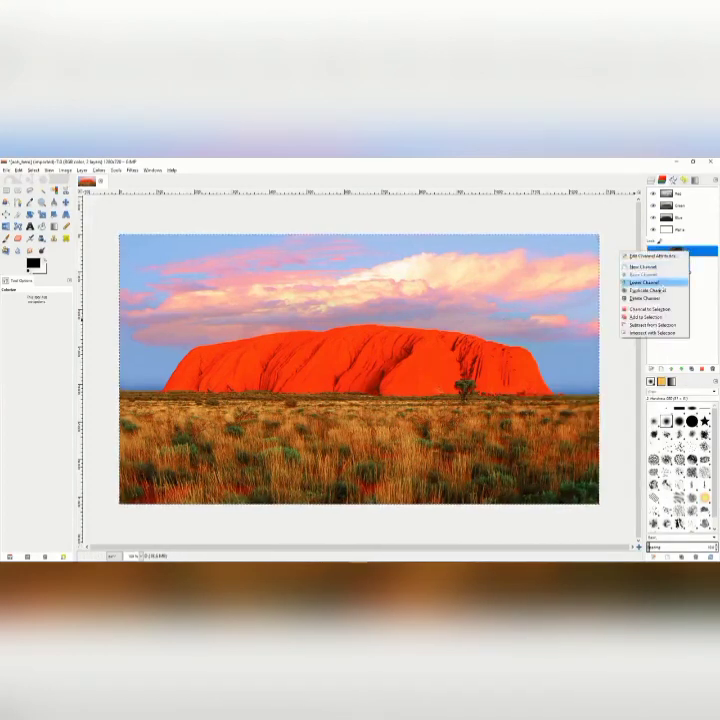
left_click(650, 309)
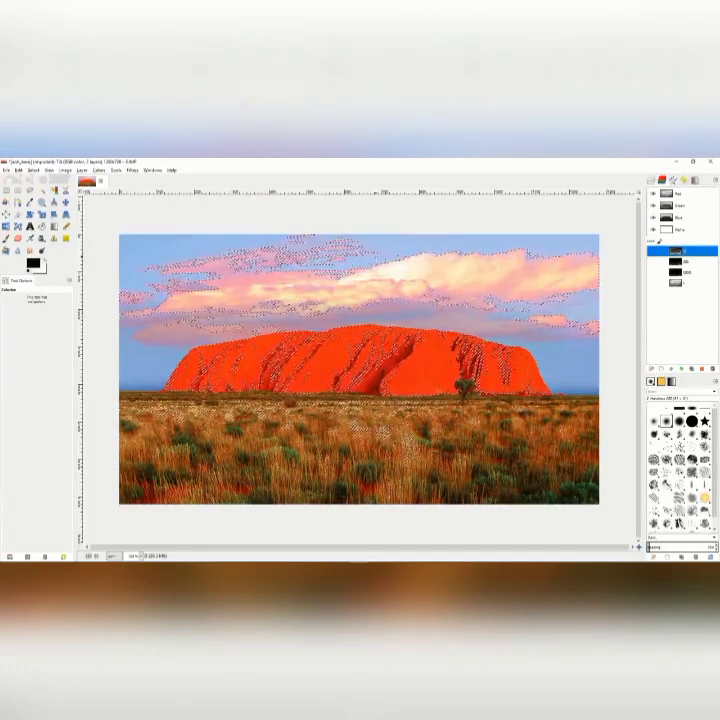
left_click(34, 170)
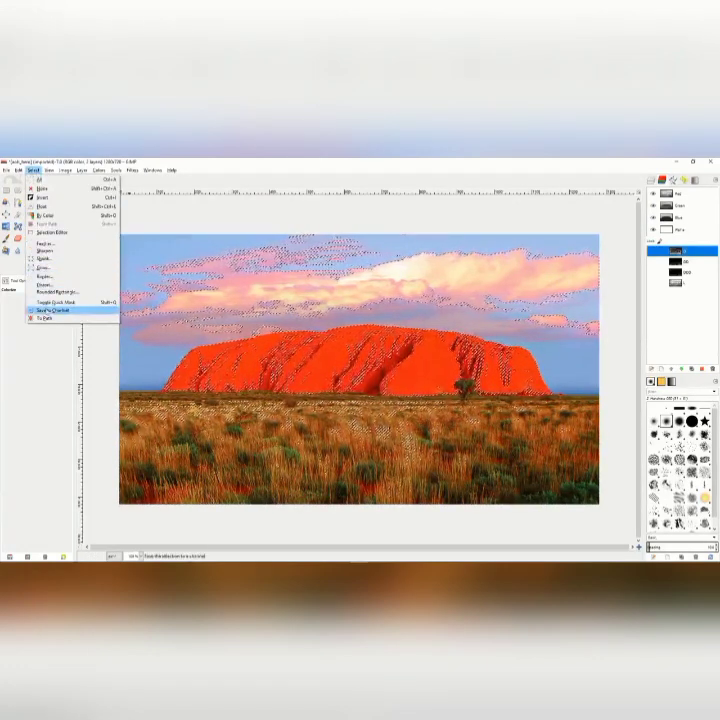
left_click(52, 310)
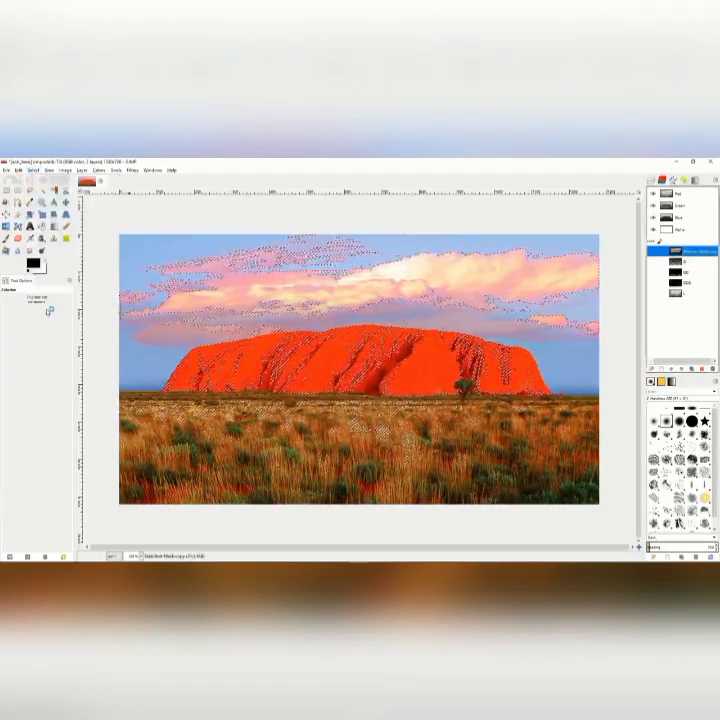
double_click(694, 252)
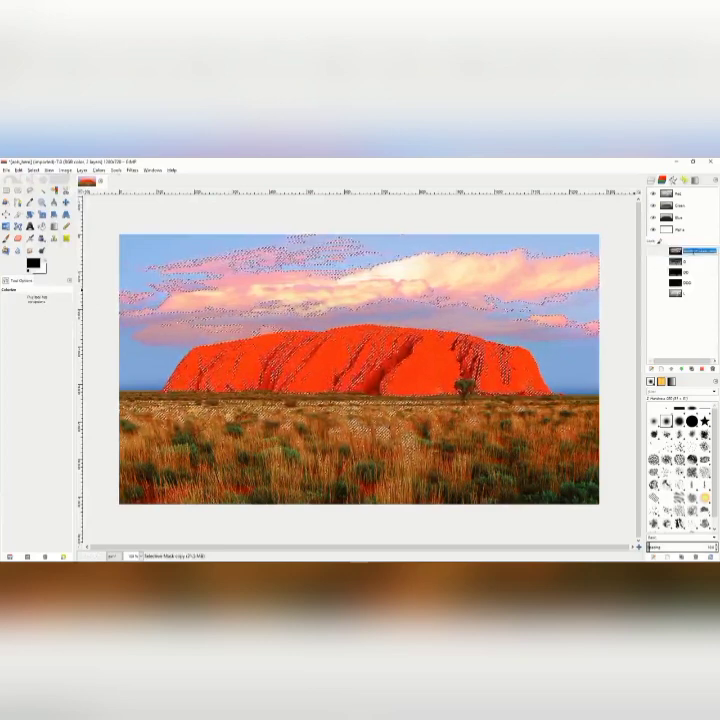
type("LL")
key("Return")
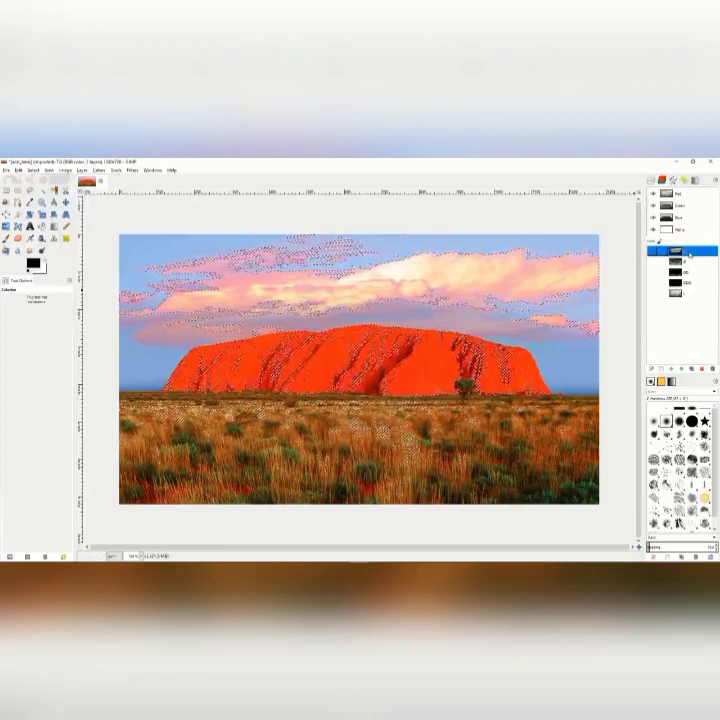
Subtract the D channel from the selection again and save the result as a channel named LLL.
left_click(687, 262)
right_click(687, 262)
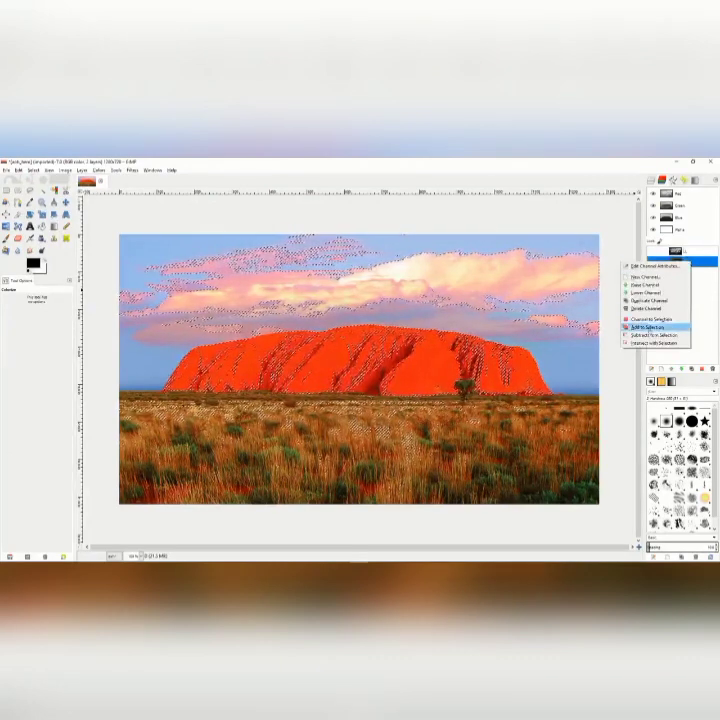
left_click(650, 334)
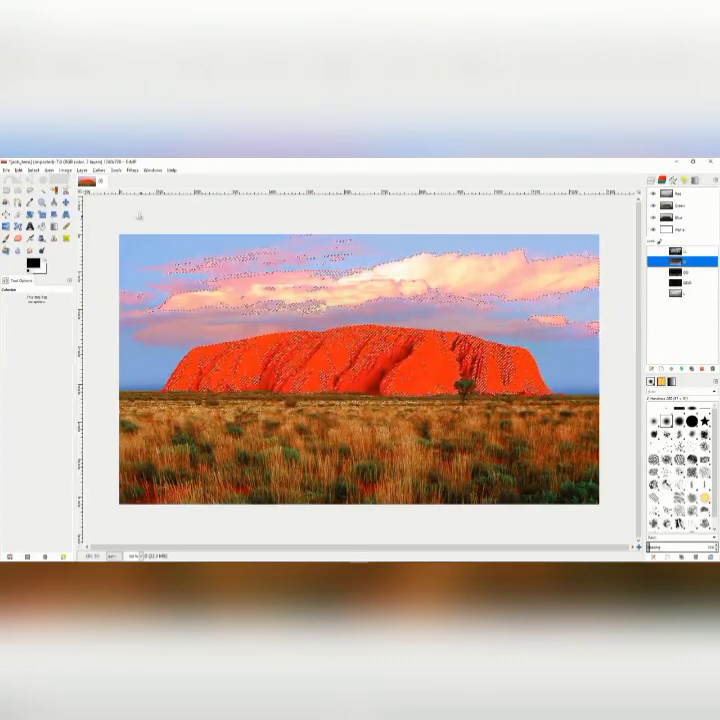
left_click(33, 170)
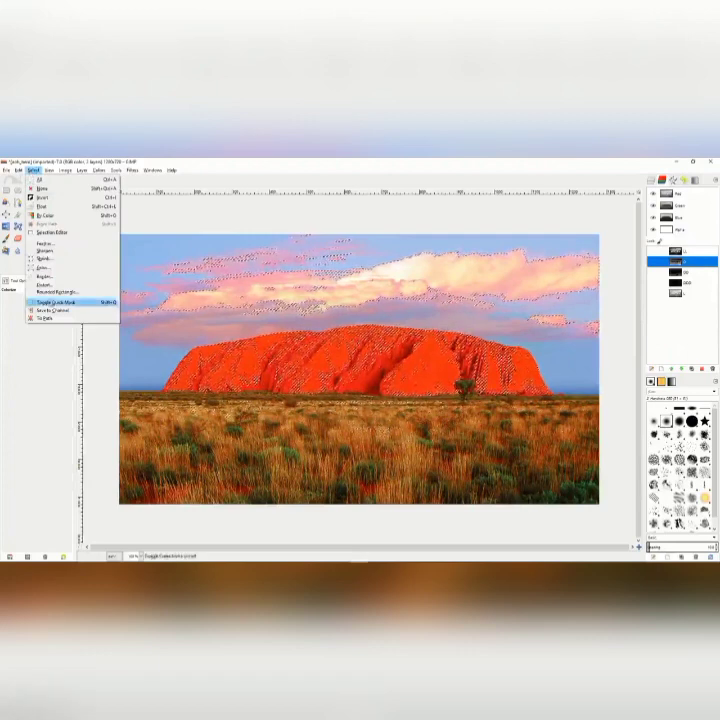
left_click(45, 301)
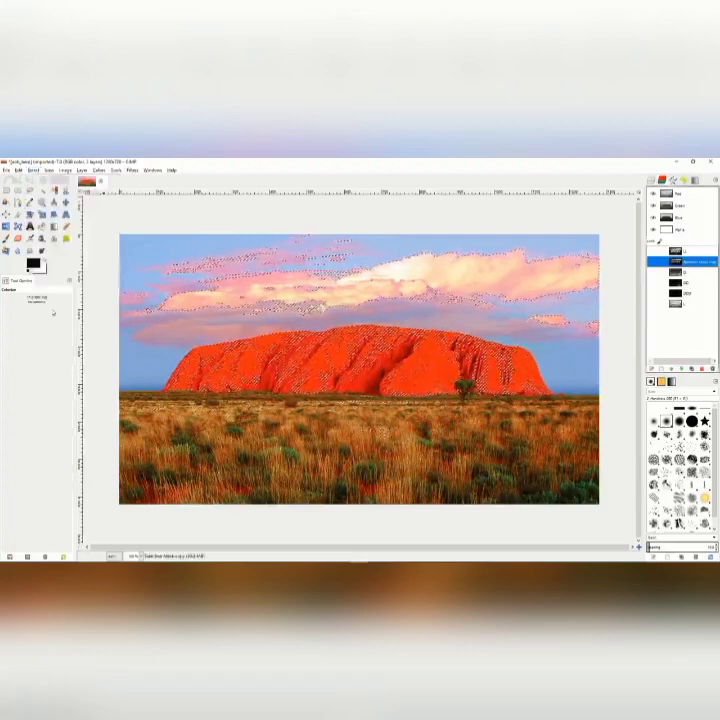
double_click(690, 261)
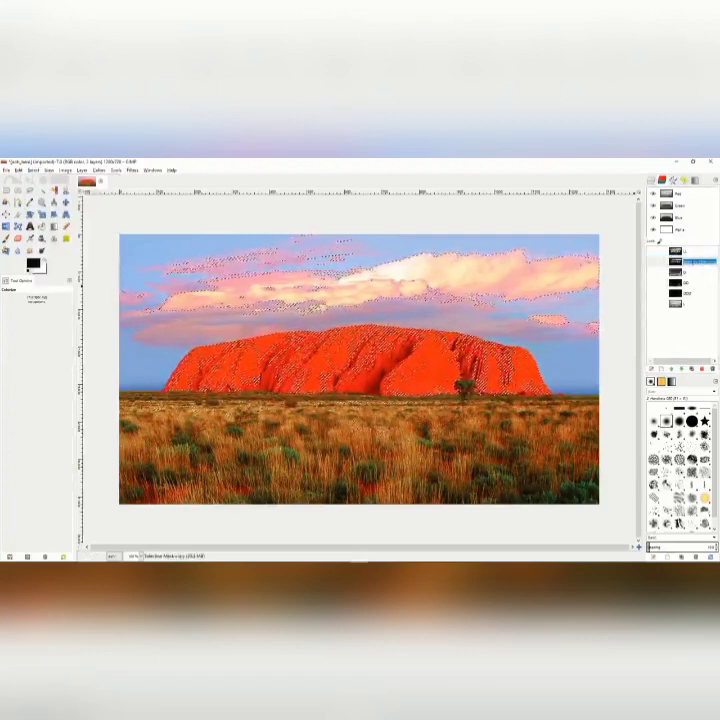
type("LLL")
key("Return")
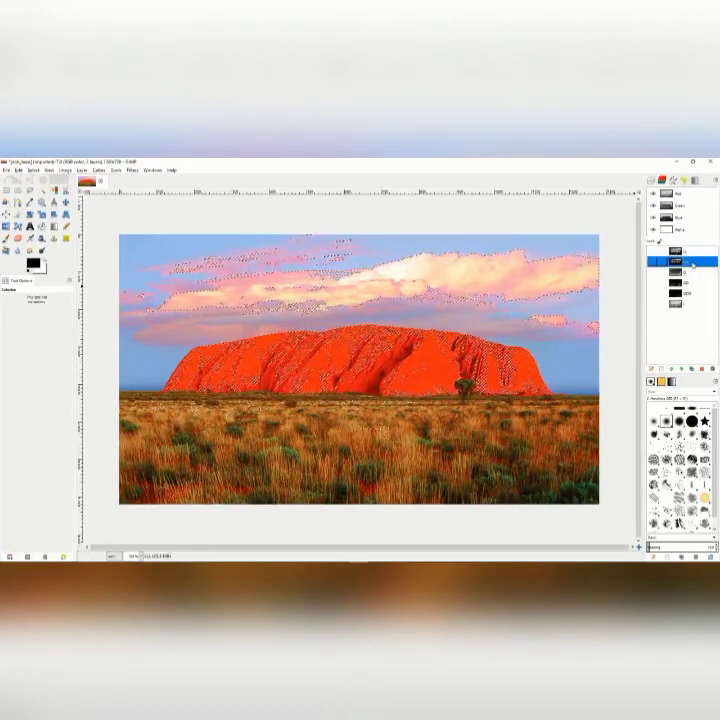
Reorder the channels by moving LLL and LL below the L channel.
left_click_drag(688, 252, 685, 313)
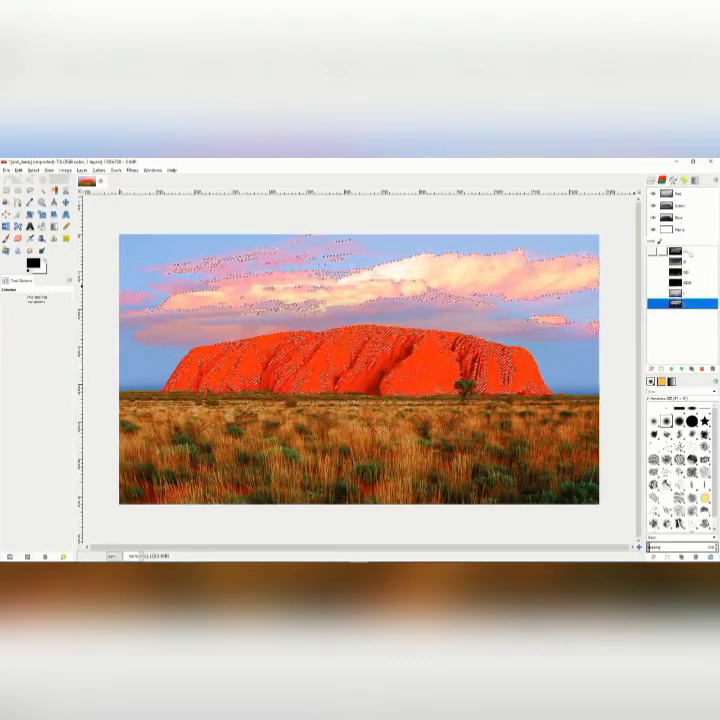
left_click_drag(690, 253, 689, 311)
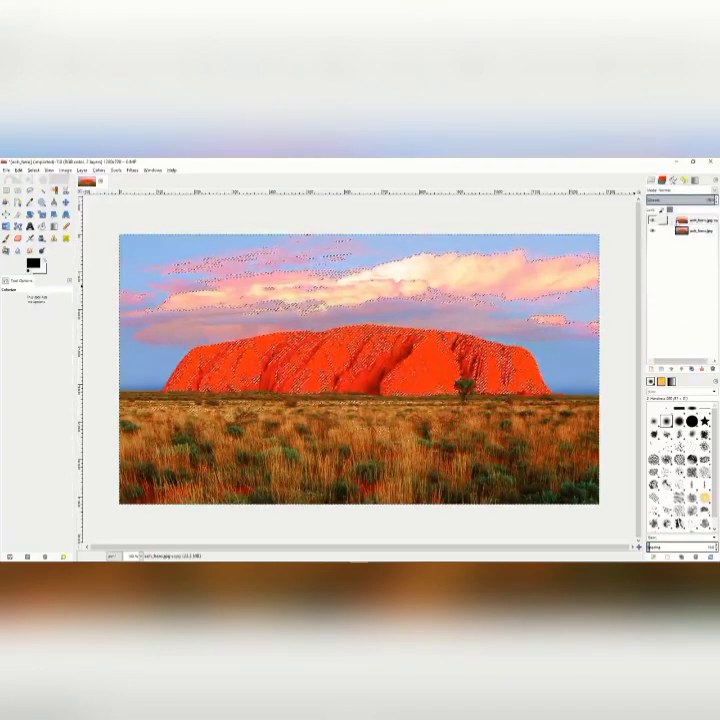
Rename the copied photo layer as LightMask and create a duplicate of it.
left_click(674, 222)
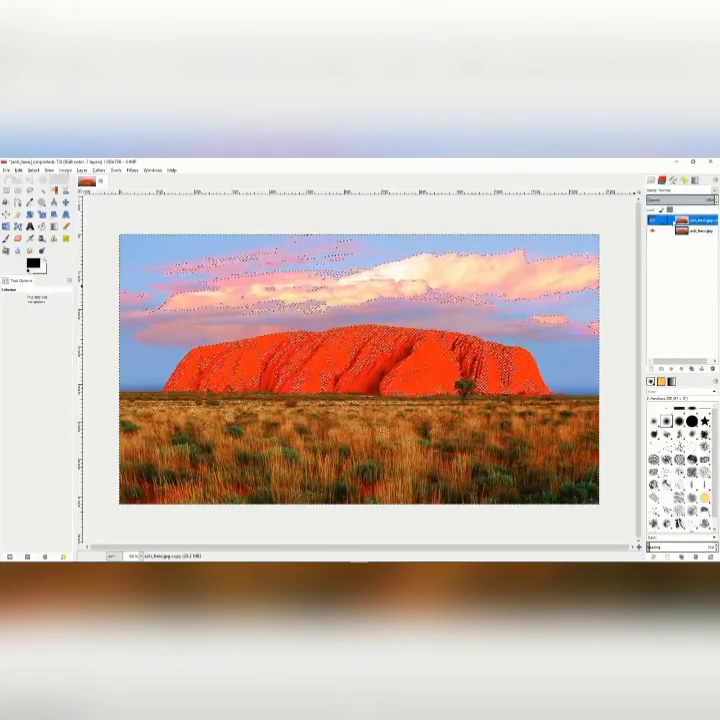
double_click(702, 221)
type("redM")
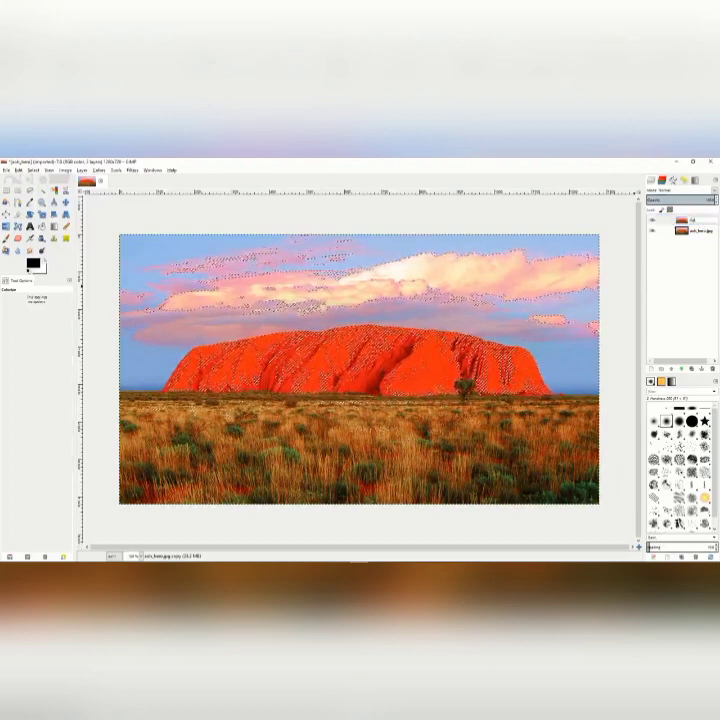
type("ask")
key("Return")
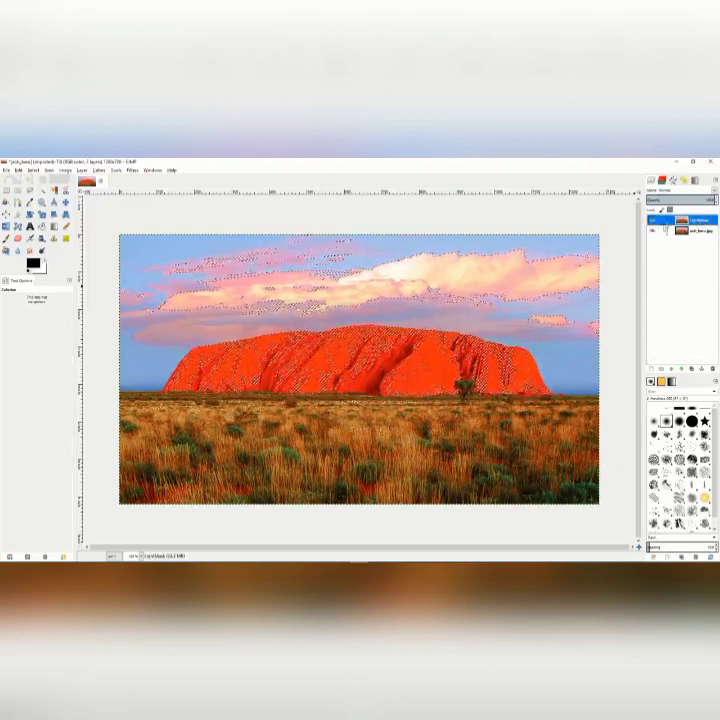
left_click(682, 372)
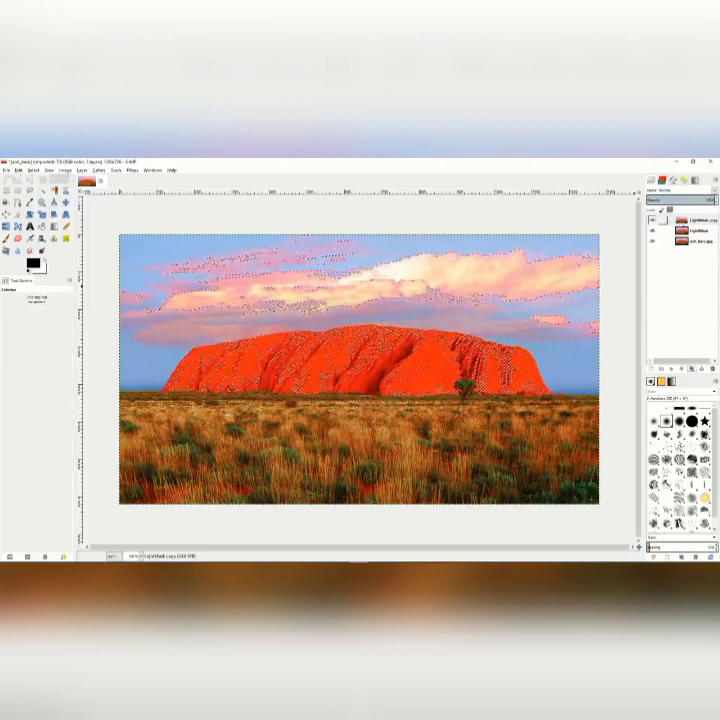
Rename the duplicated LightMask layer as DarkMask.
double_click(697, 219)
type("Dark")
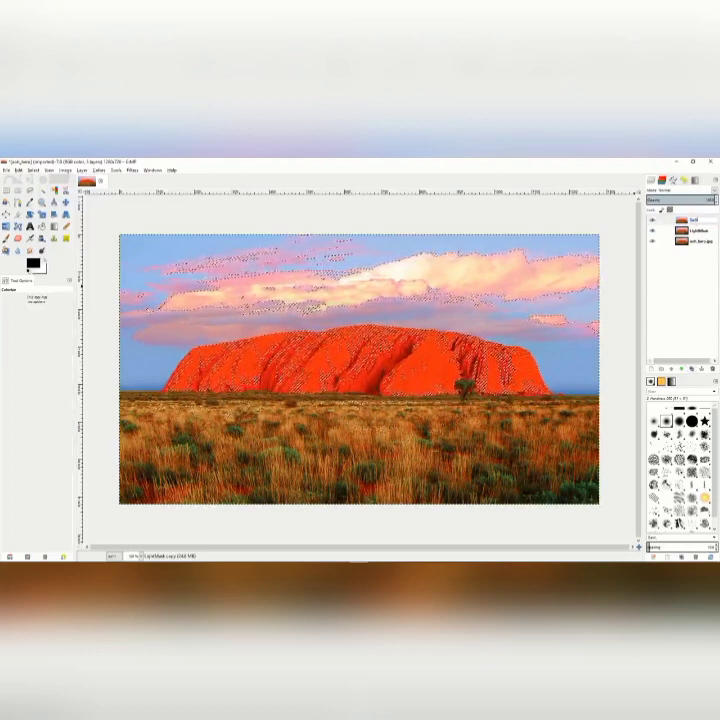
type("Mask")
key("Return")
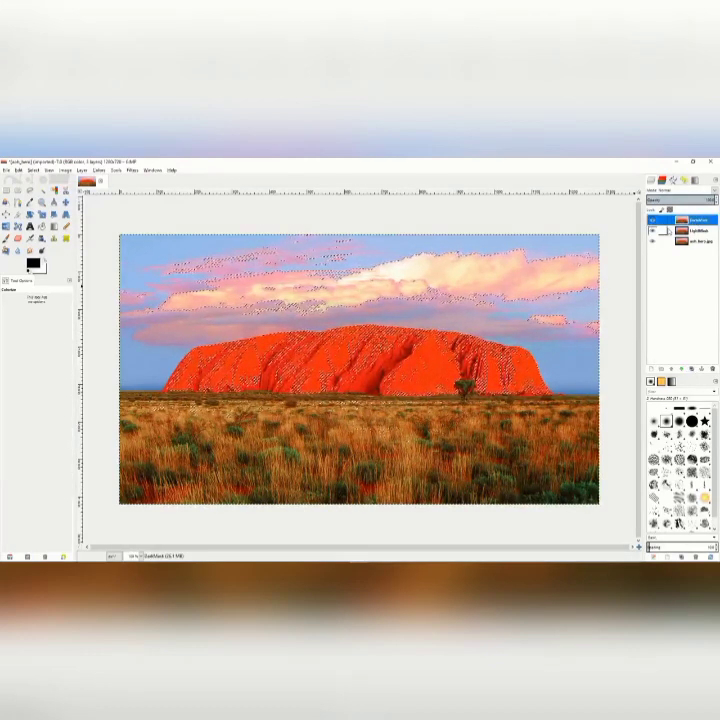
Make the LightMask layer active and clear the selection on the image.
left_click(697, 230)
right_click(658, 231)
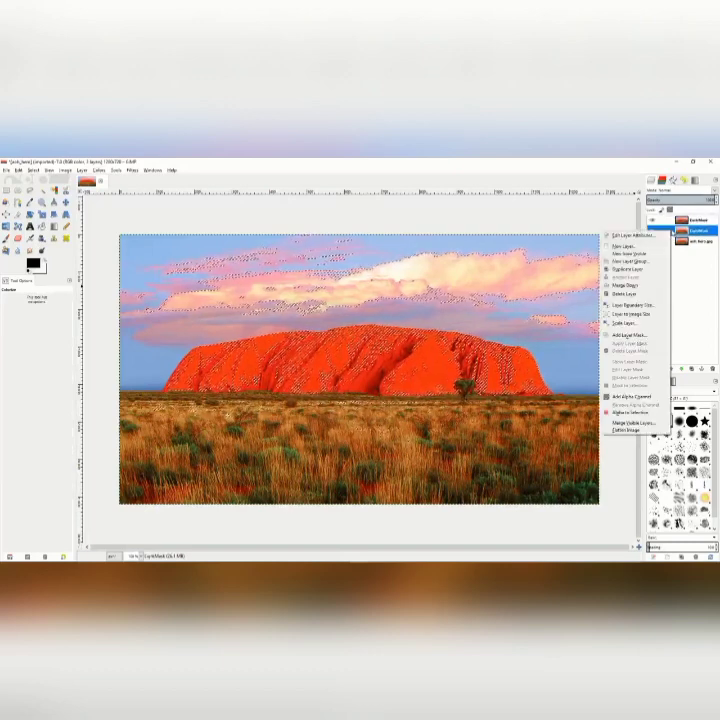
left_click(505, 329)
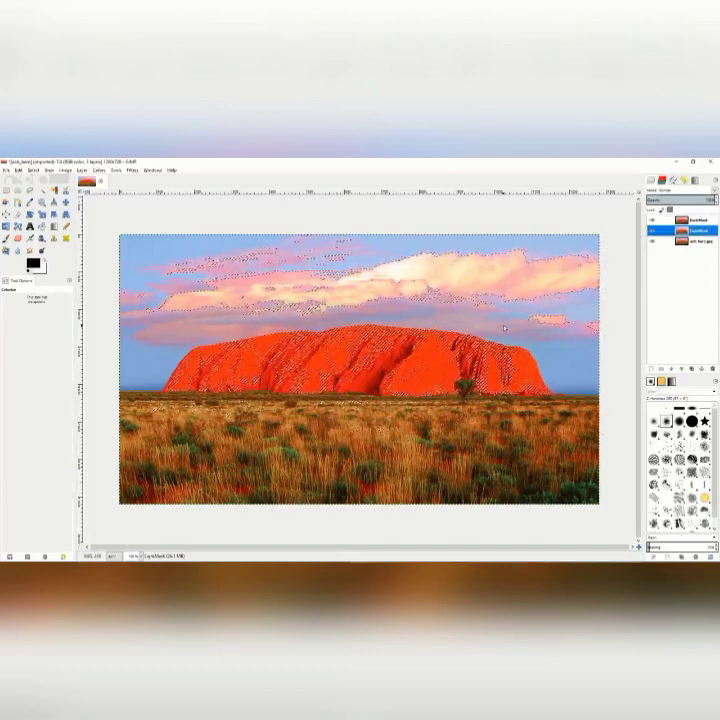
right_click(509, 332)
mouse_move(524, 351)
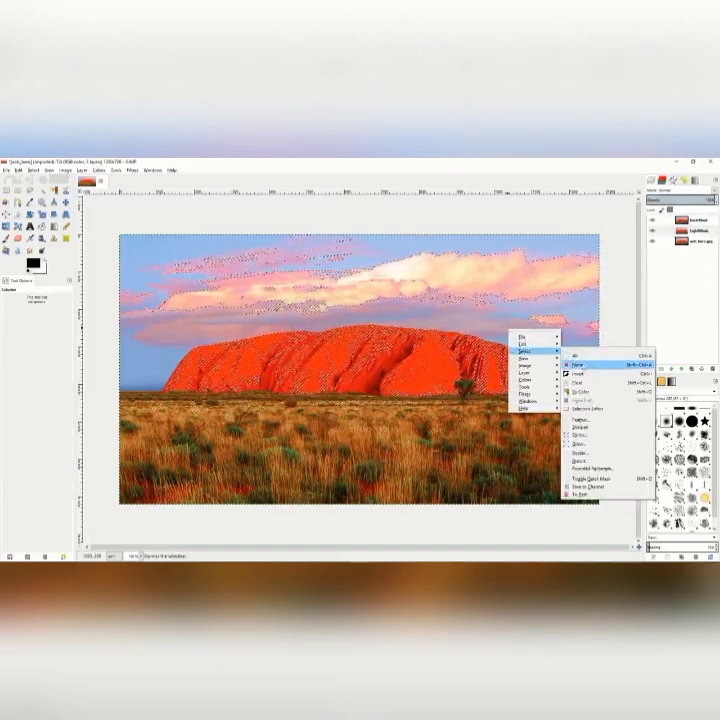
left_click(574, 356)
Add a layer mask to the LightMask layer, initialized from the L channel.
right_click(660, 231)
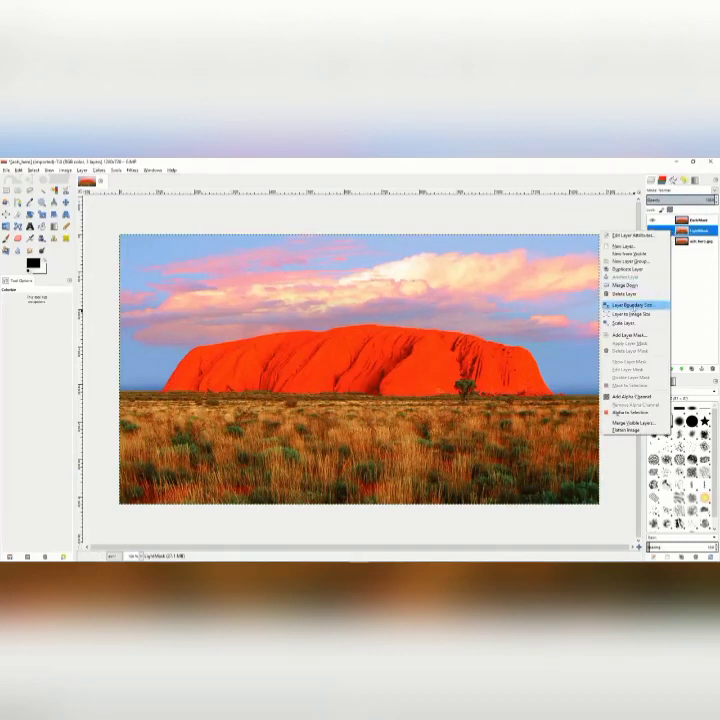
left_click(627, 336)
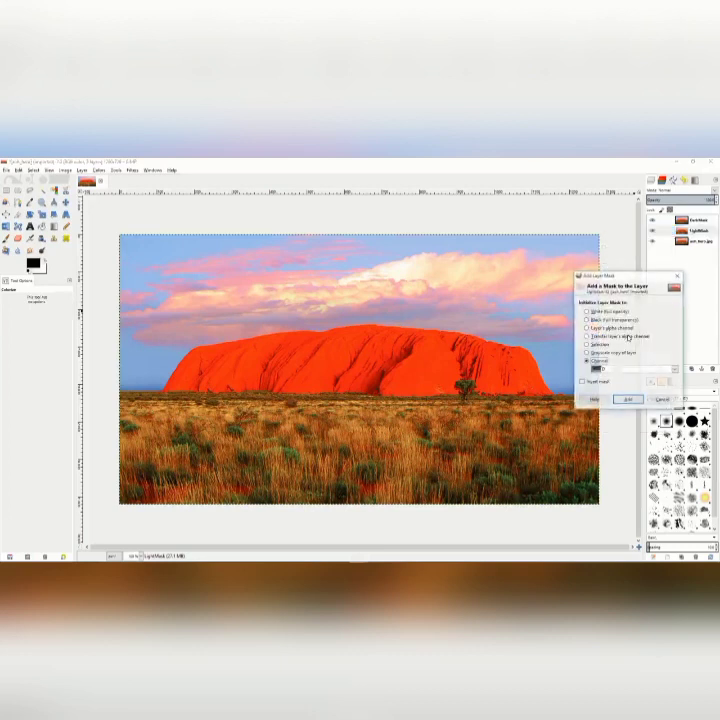
left_click(588, 311)
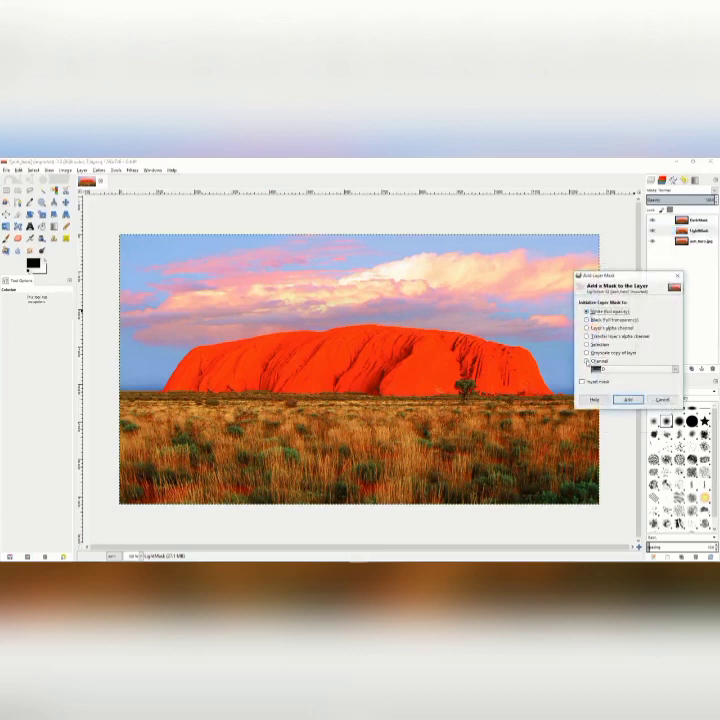
left_click(588, 361)
left_click(643, 369)
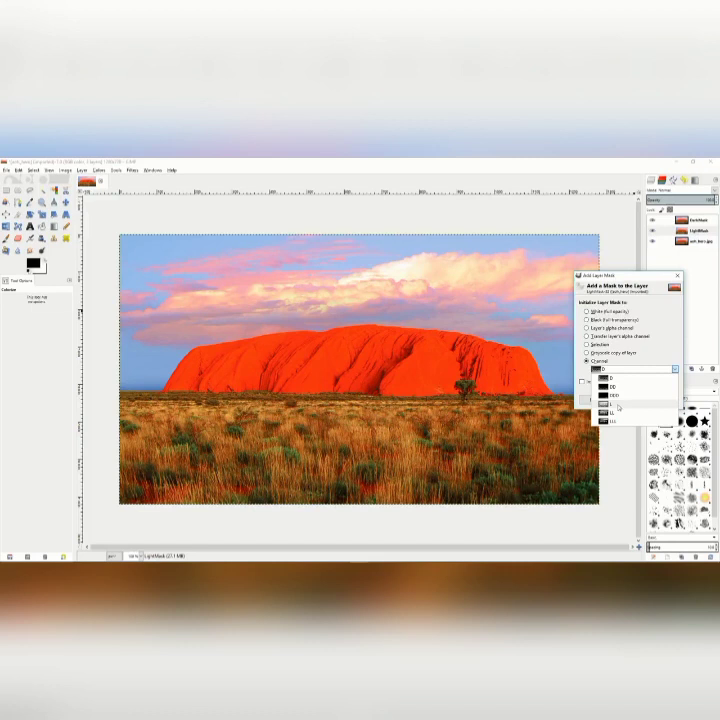
left_click(621, 404)
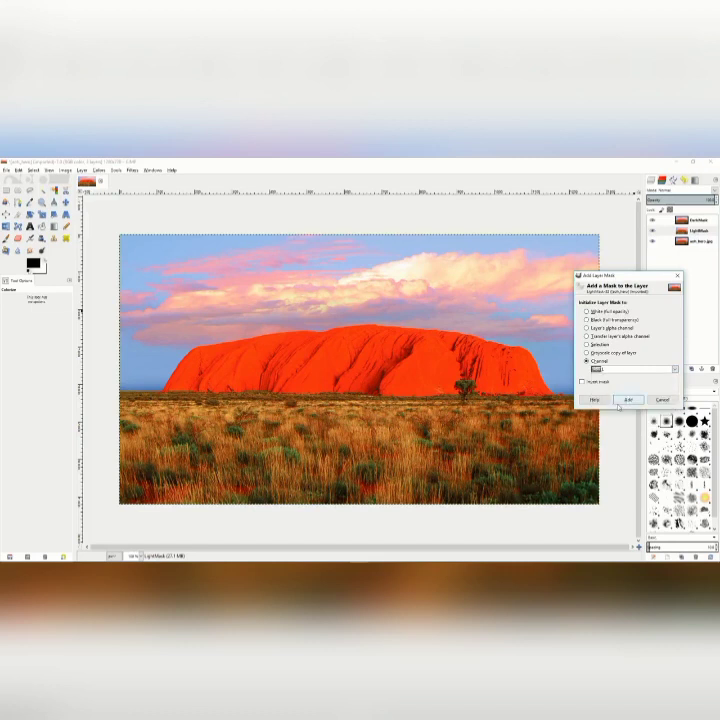
left_click(629, 400)
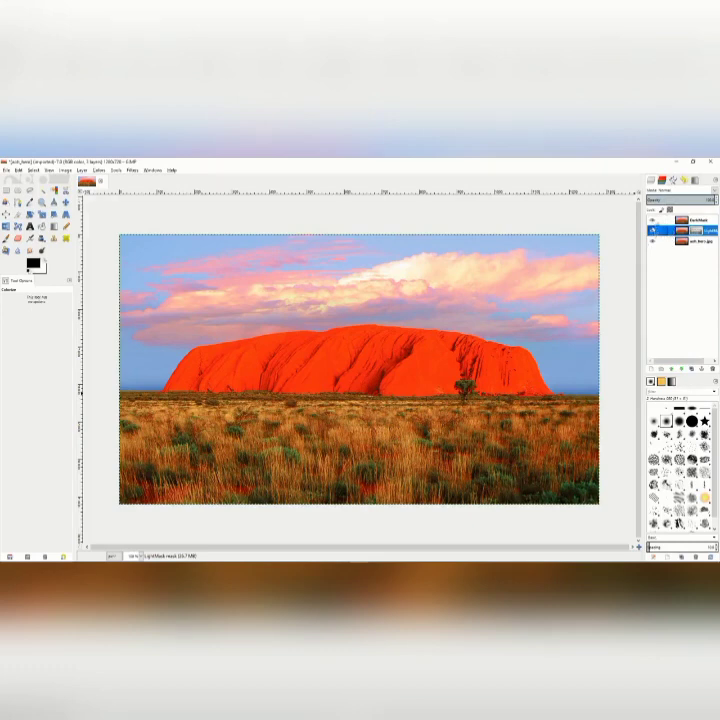
Hide the DarkMask layer, and briefly hide the original photo layer to inspect the LightMask layer alone.
left_click(652, 221)
left_click(652, 241)
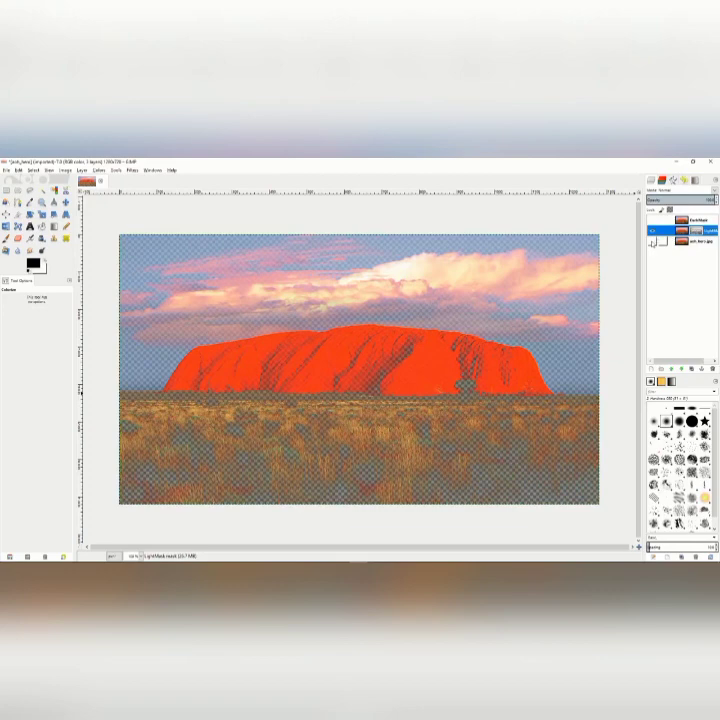
left_click(652, 241)
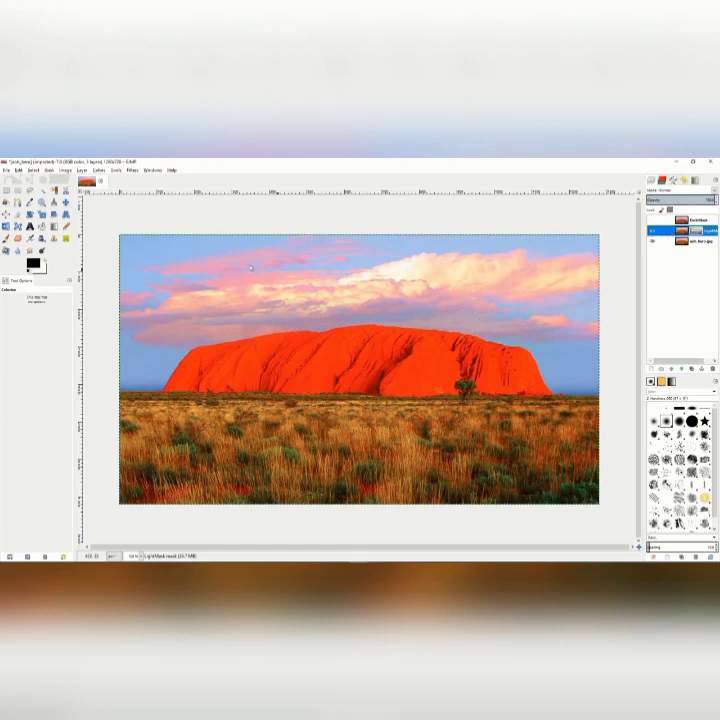
Colorize the LightMask layer with hue 287, saturation 50 and slightly raised lightness, and toggle the DarkMask layer's visibility.
left_click(98, 170)
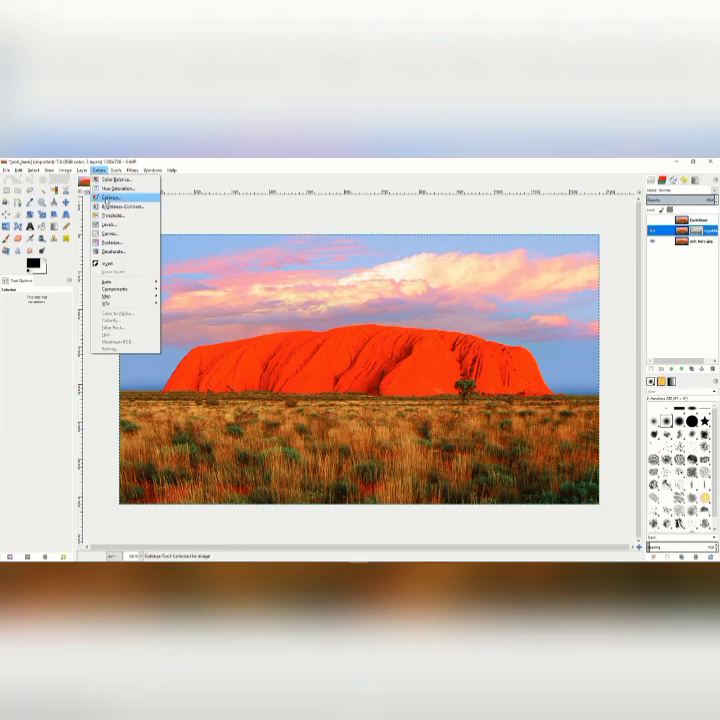
left_click(106, 198)
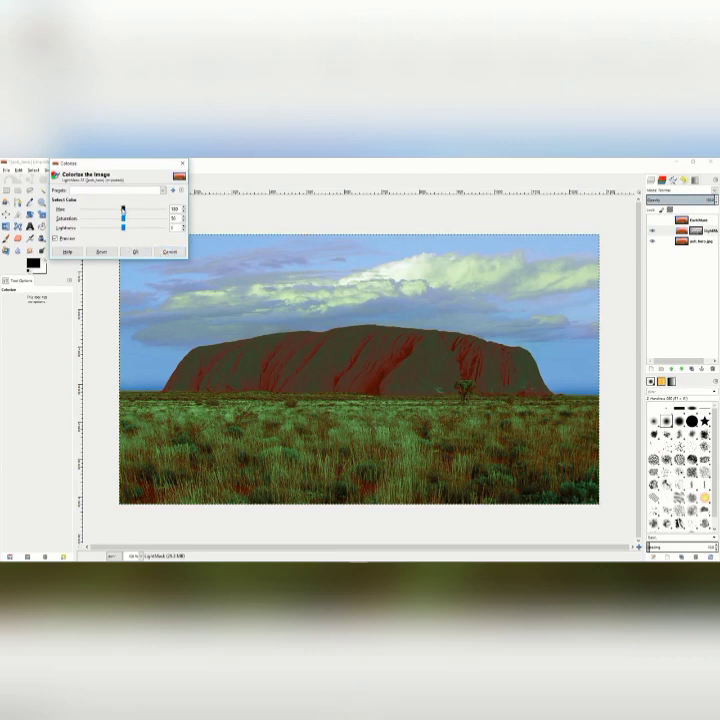
mouse_move(123, 209)
left_mouse_down()
mouse_move(149, 209)
mouse_move(126, 229)
left_mouse_up()
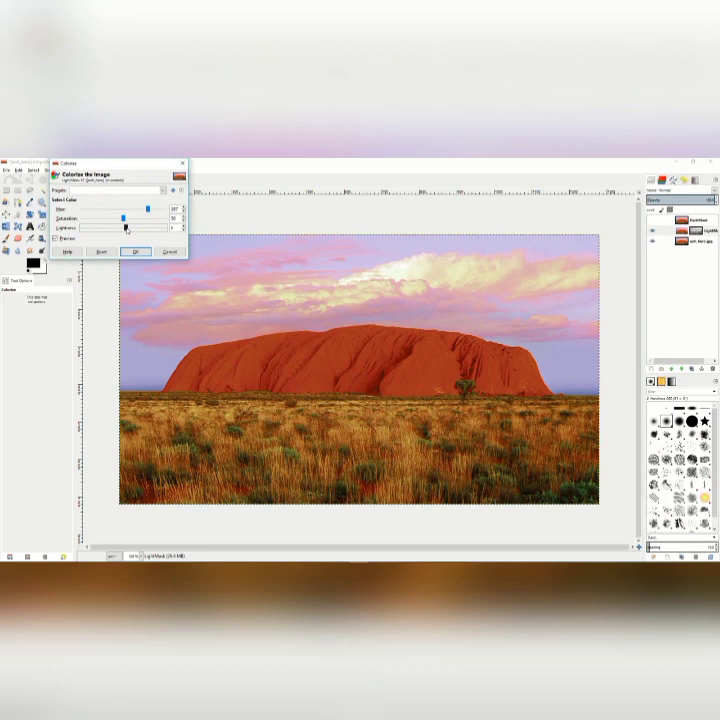
left_click(135, 251)
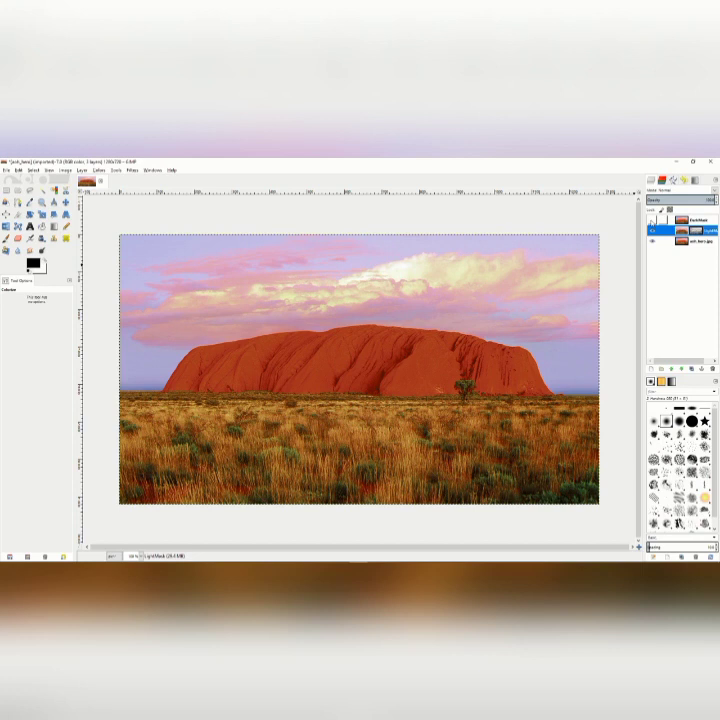
left_click(652, 220)
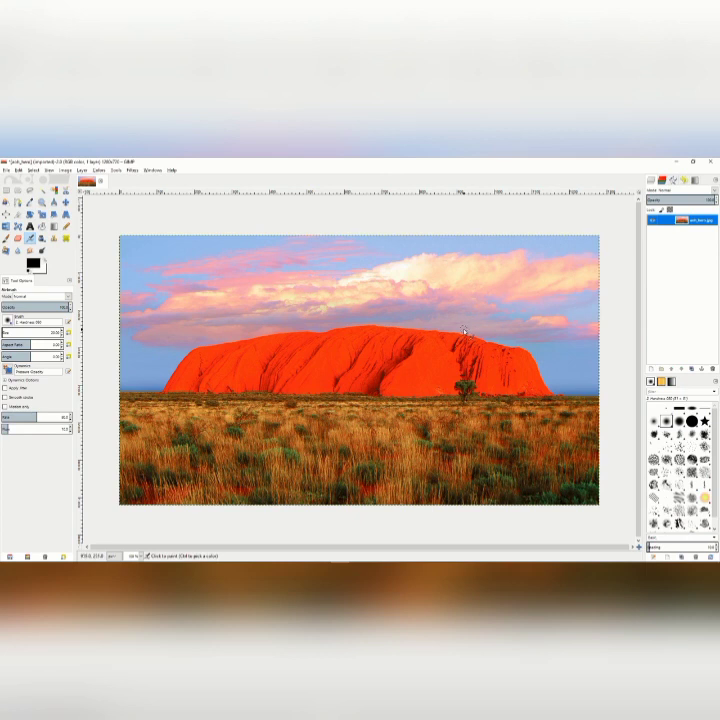
Duplicate the original photo layer and give the copy a layer mask initialized from a grayscale copy of the layer.
left_click(698, 369)
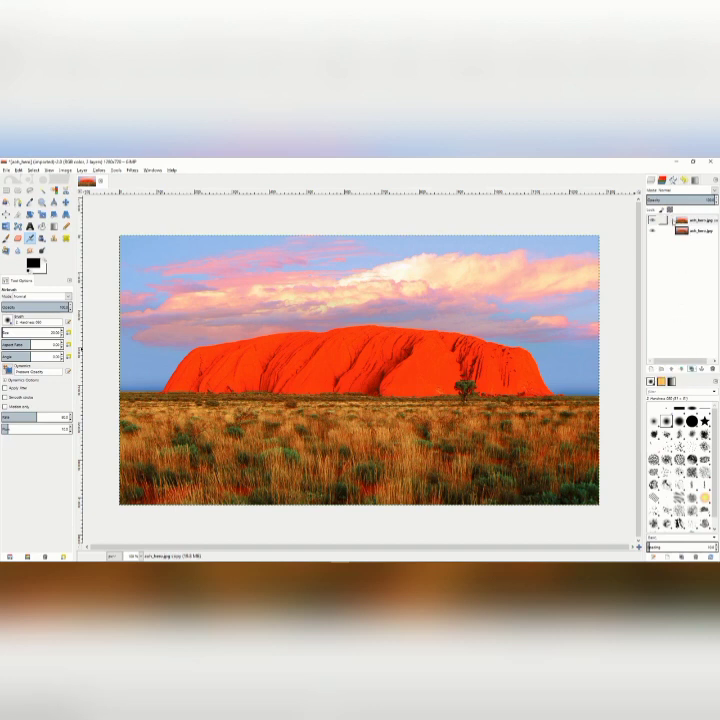
left_click(674, 222)
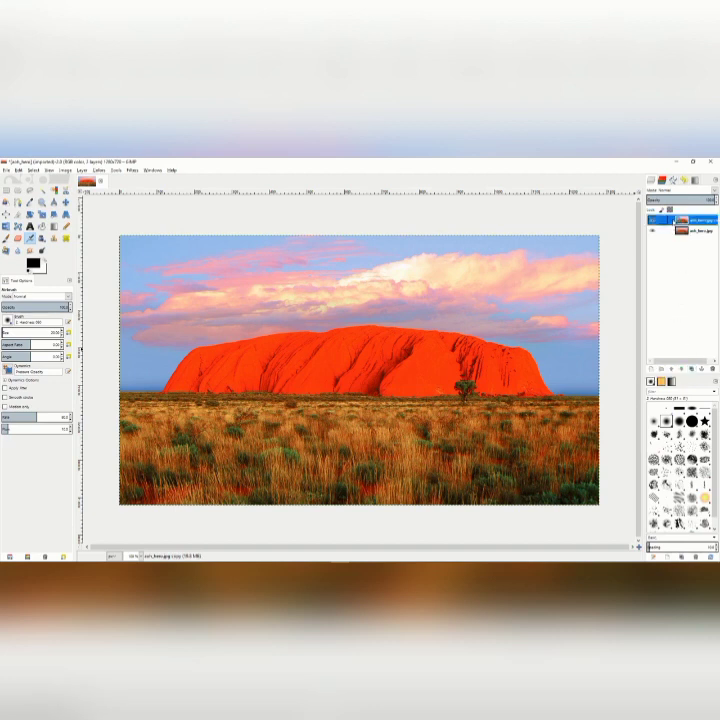
right_click(668, 220)
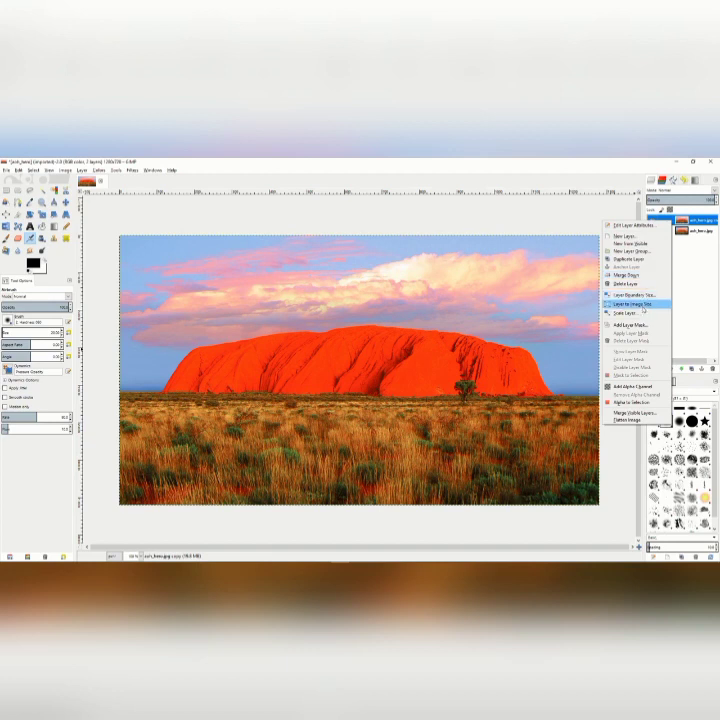
left_click(630, 325)
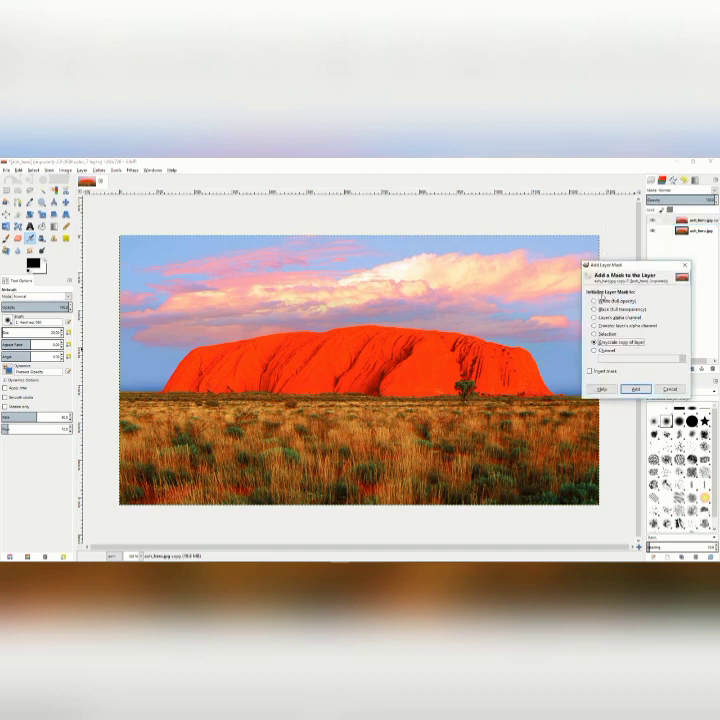
left_click(637, 389)
Show the copied layer's mask on the canvas and invert its colors.
right_click(668, 221)
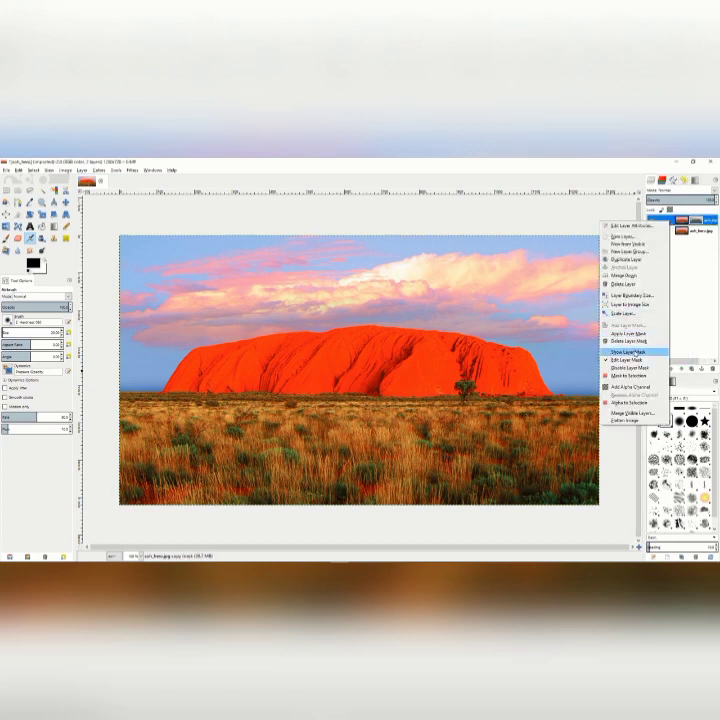
left_click(636, 355)
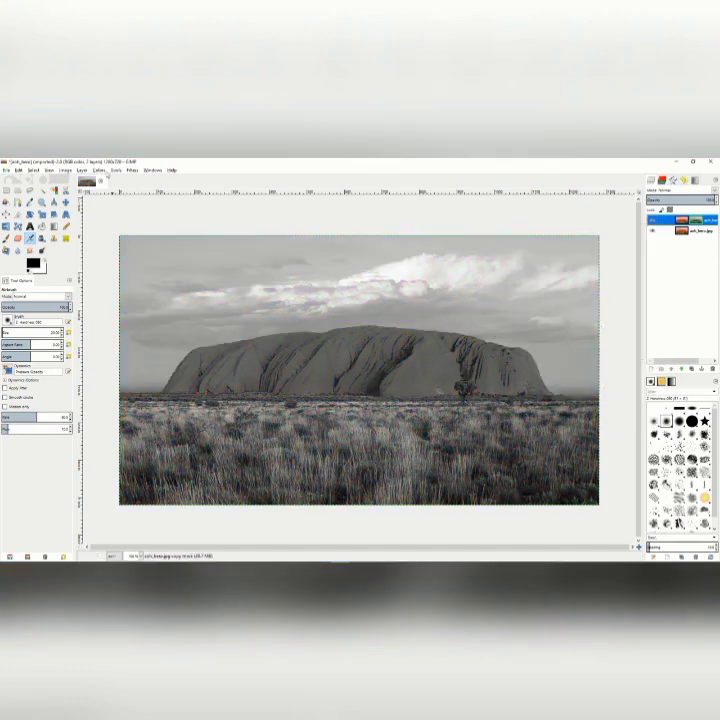
left_click(99, 170)
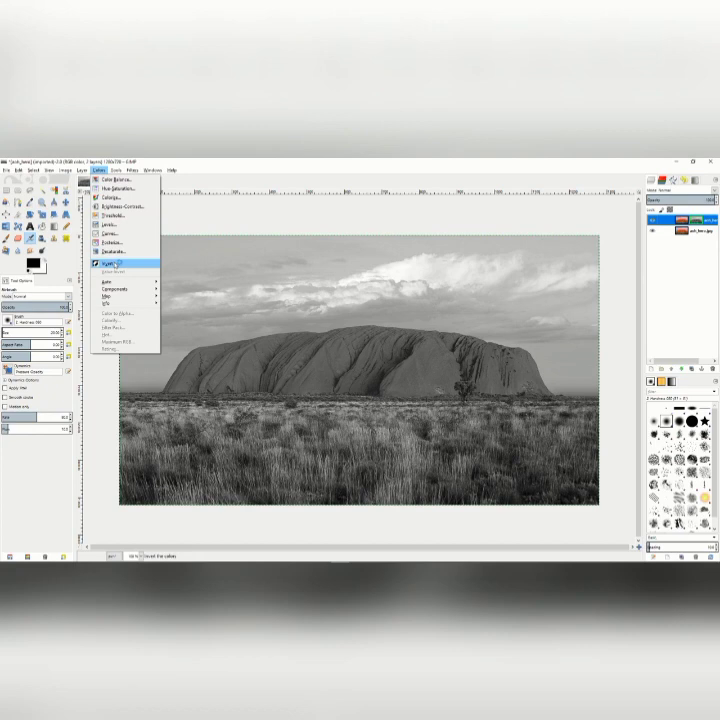
left_click(112, 263)
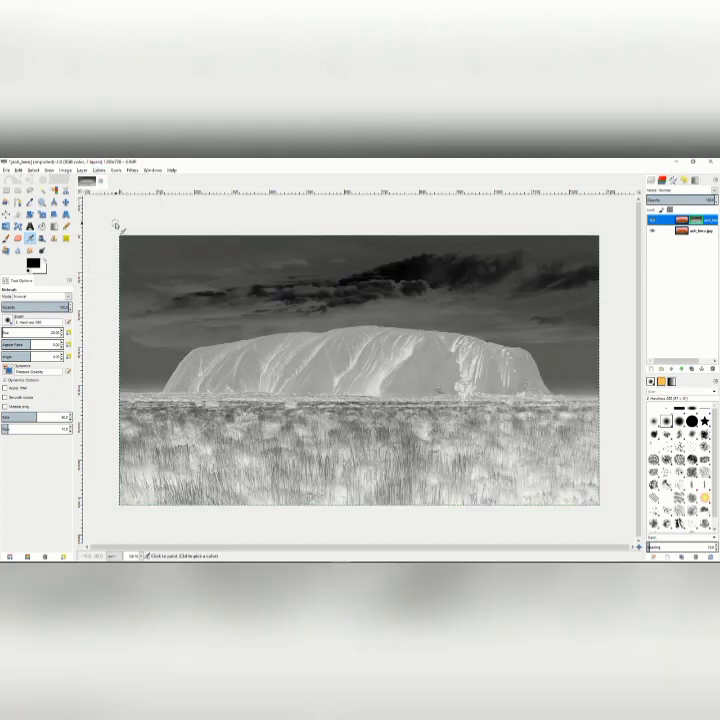
Apply a Gaussian Blur with a 5.0 px radius to the layer mask and stop showing the mask on the canvas.
left_click(131, 170)
mouse_move(145, 215)
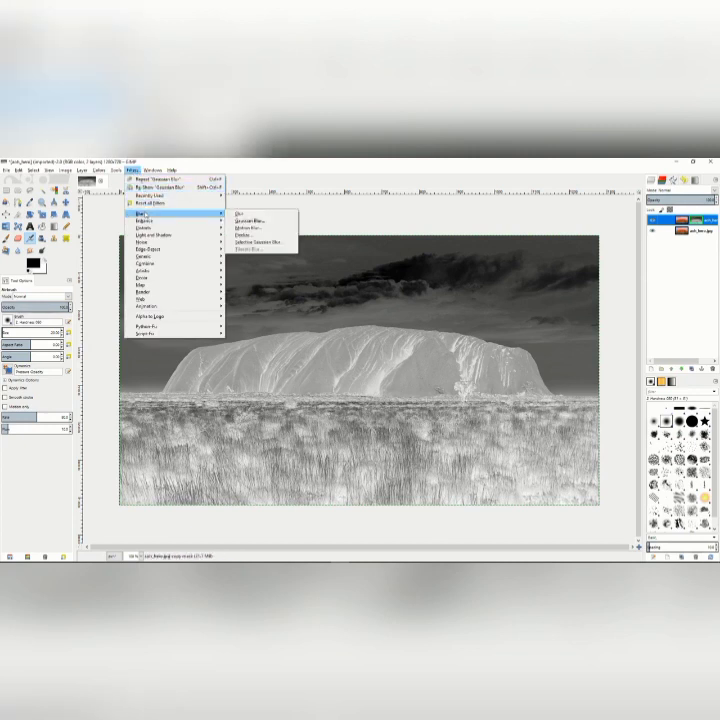
left_click(250, 221)
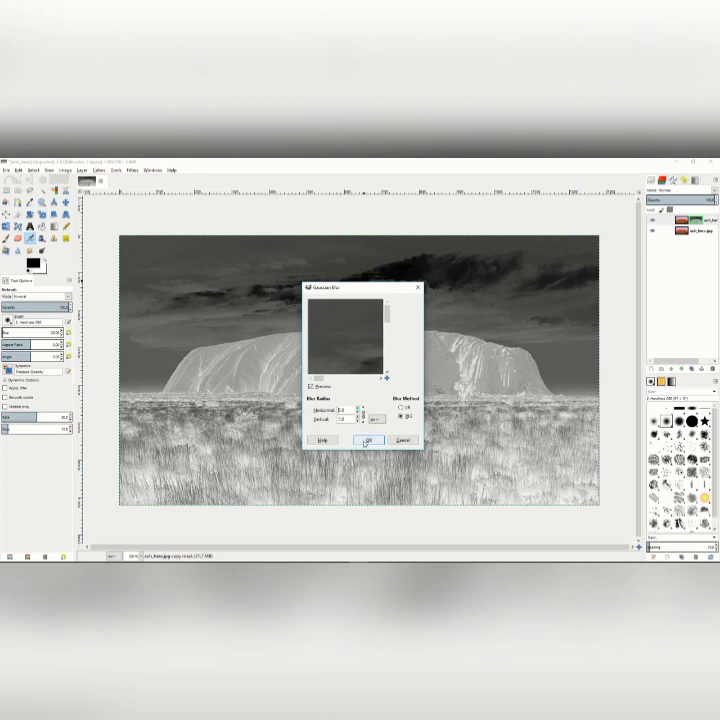
left_click(366, 441)
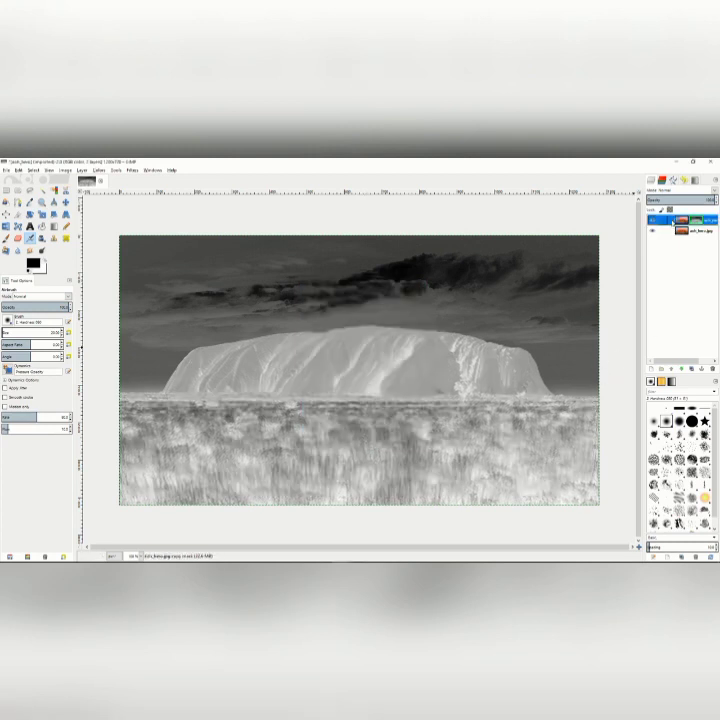
right_click(672, 221)
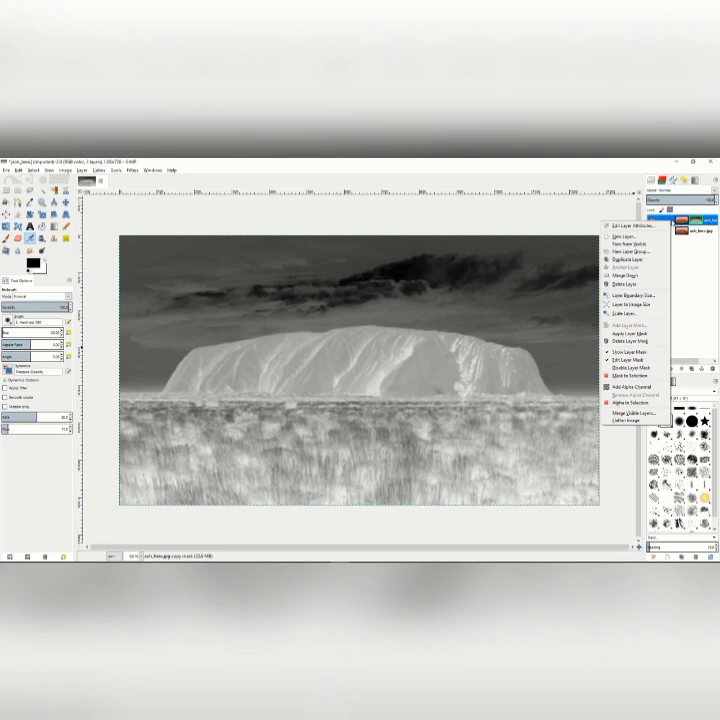
left_click(638, 353)
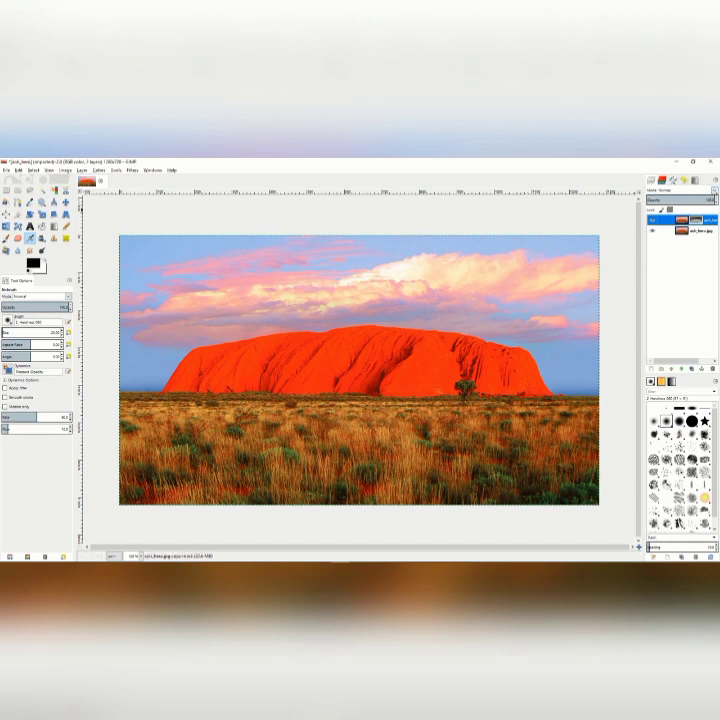
Set the masked copy layer's blend mode to Overlay and adjust its opacity.
left_click(714, 189)
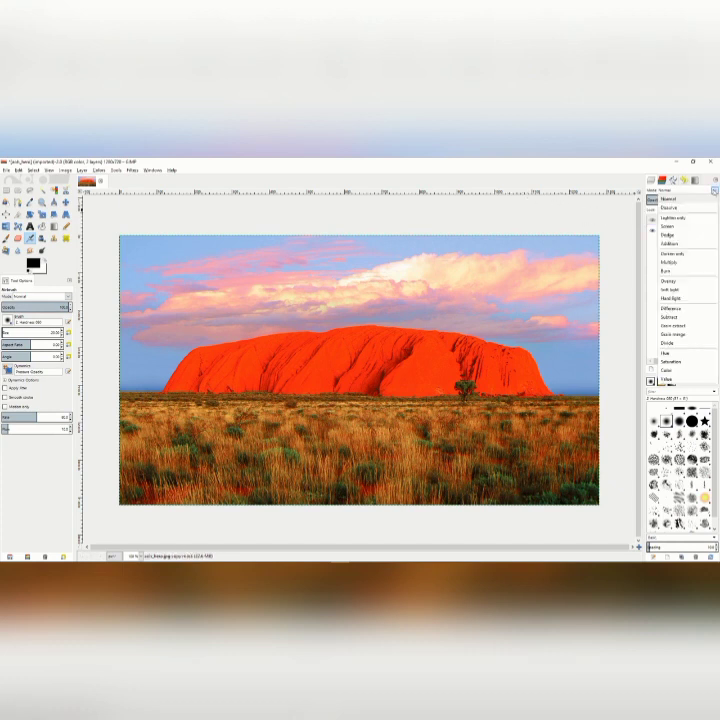
left_click(679, 282)
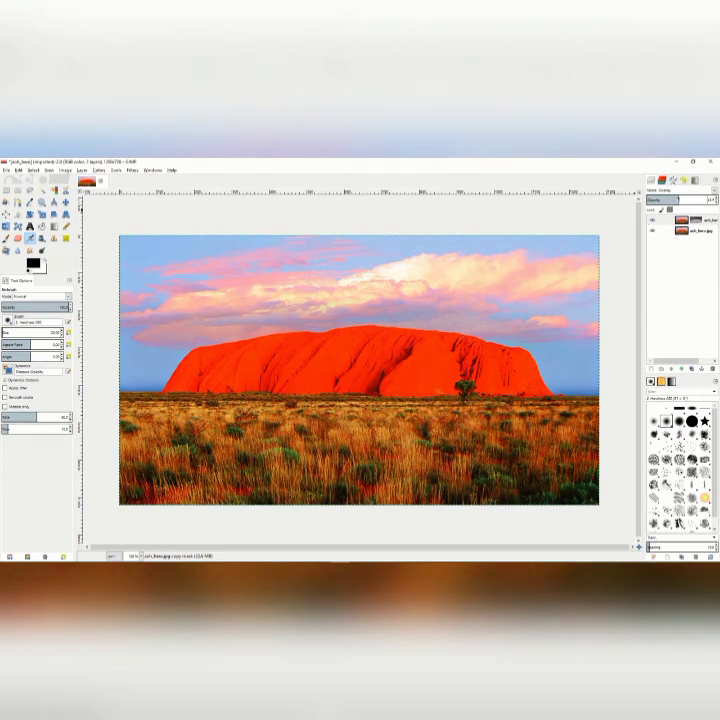
left_click_drag(663, 199, 698, 199)
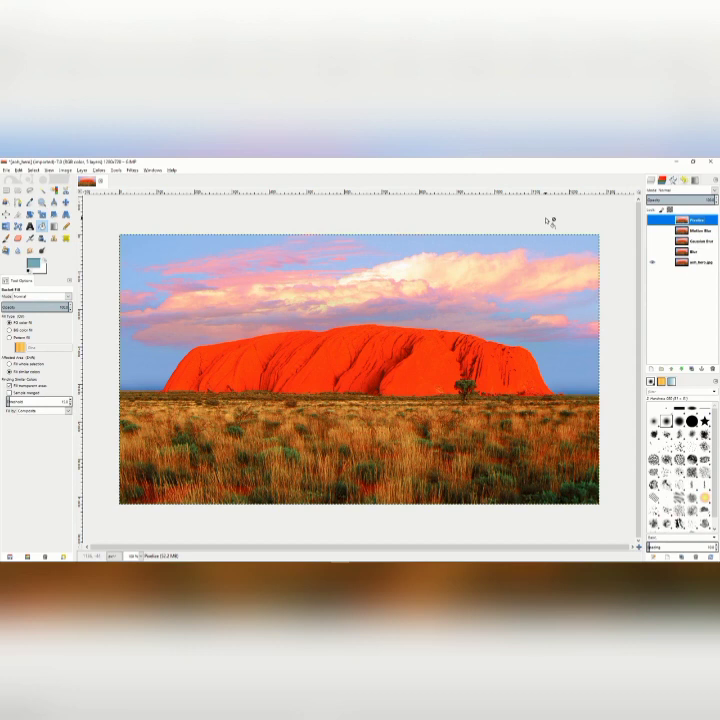
Show the Blur layer, apply the simple Blur filter to it, and toggle its visibility to compare the effect.
left_click(695, 254)
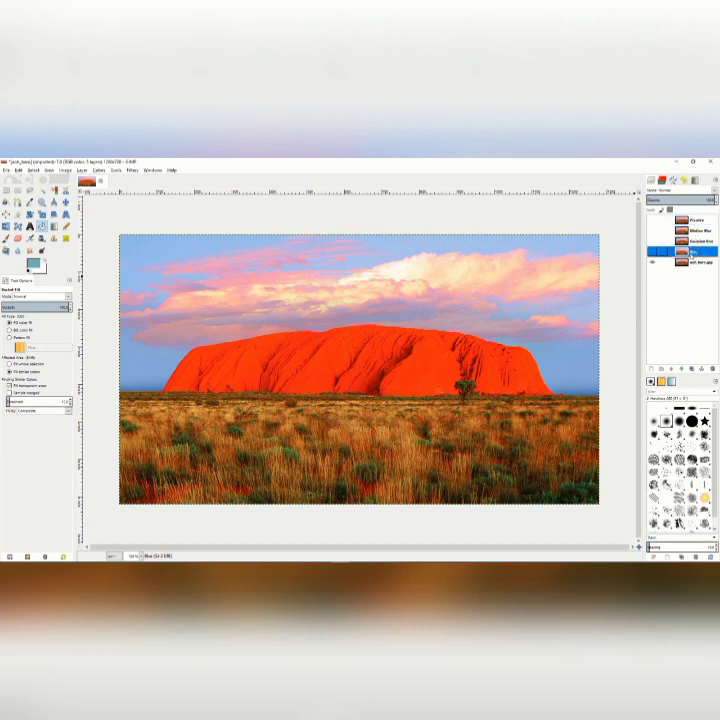
left_click(652, 254)
left_click(131, 170)
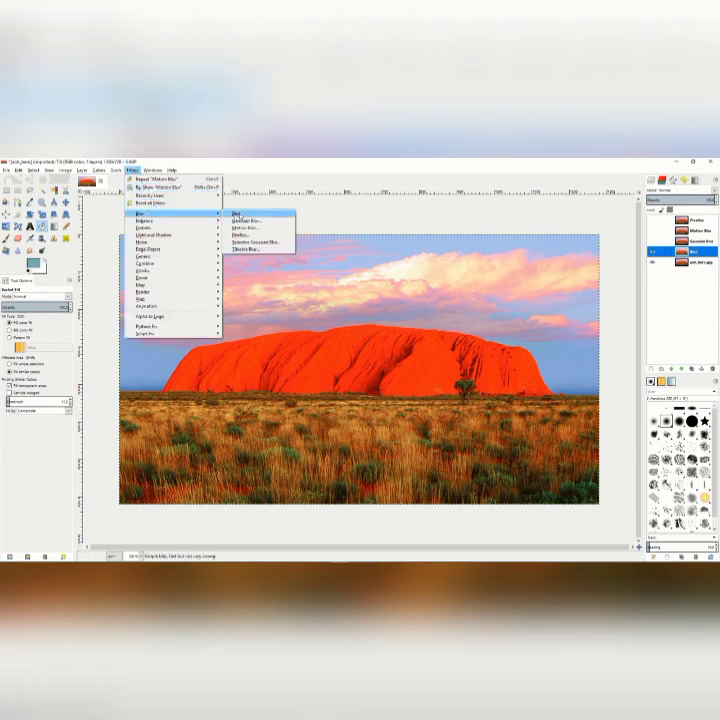
left_click(244, 214)
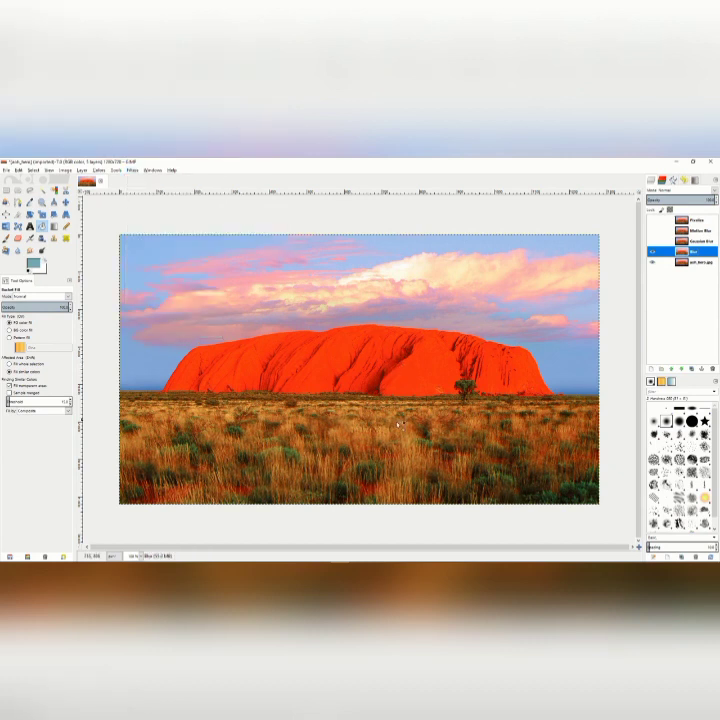
left_click(652, 253)
left_click(652, 253)
Show the Gaussian Blur layer and apply a Gaussian Blur with an 11.0 px horizontal and vertical radius.
left_click(652, 242)
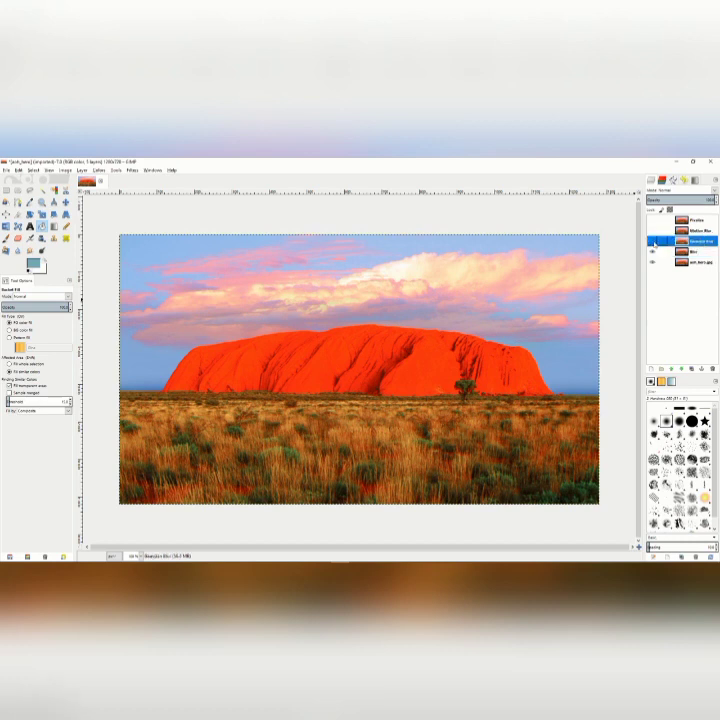
left_click(131, 170)
mouse_move(150, 213)
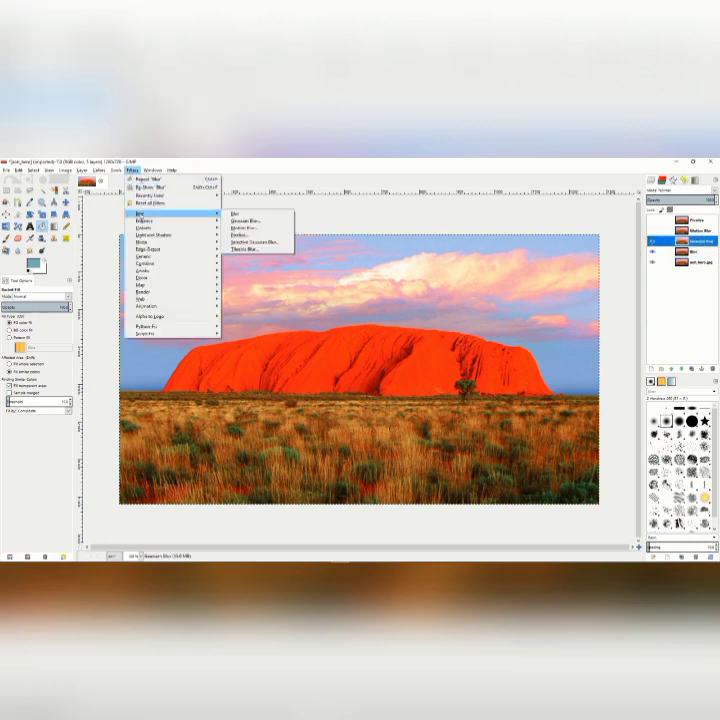
left_click(262, 224)
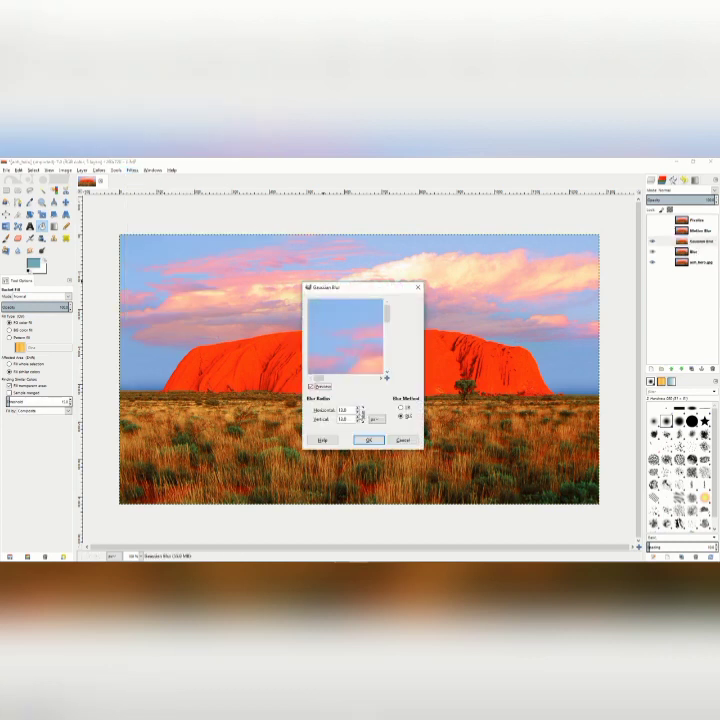
left_click(358, 412)
left_click(358, 412)
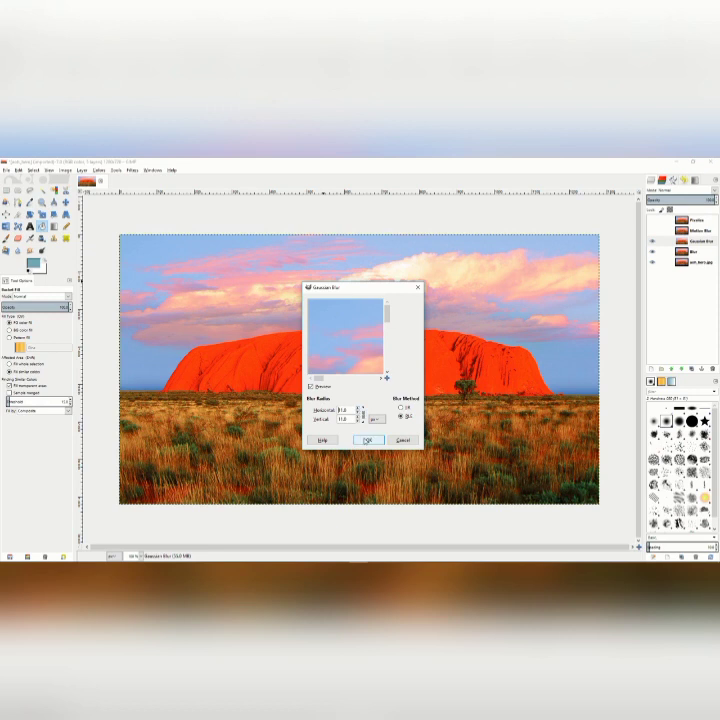
left_click(368, 440)
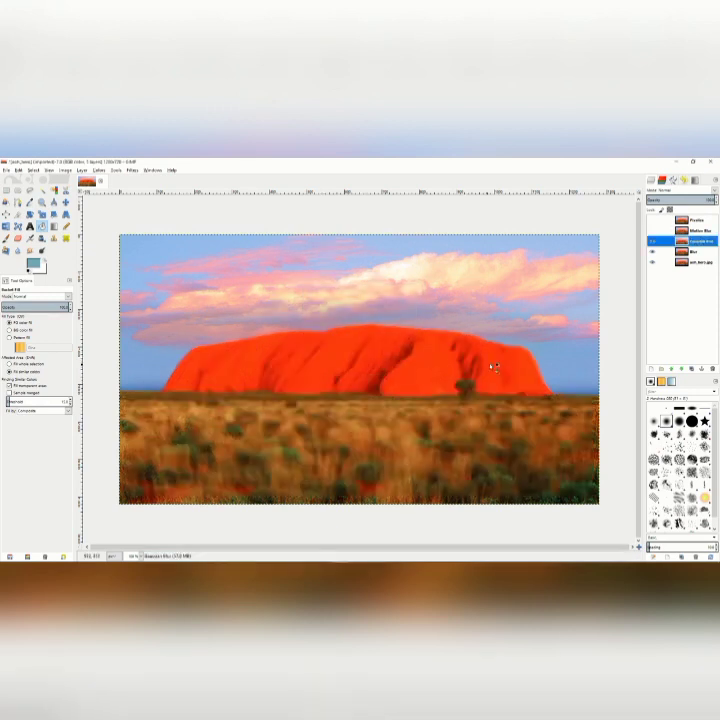
Show the Motion Blur layer and apply a Zoom motion blur with a length of 25.
left_click(654, 231)
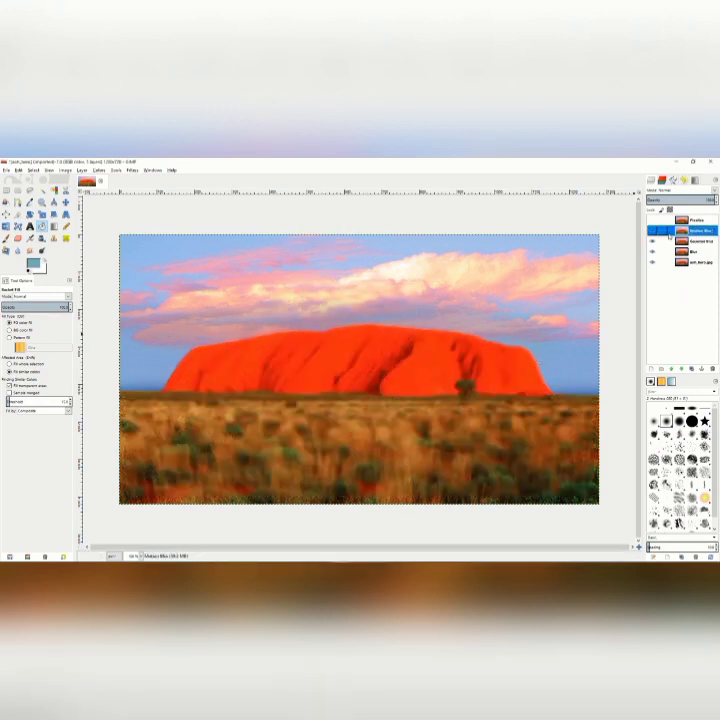
left_click(653, 232)
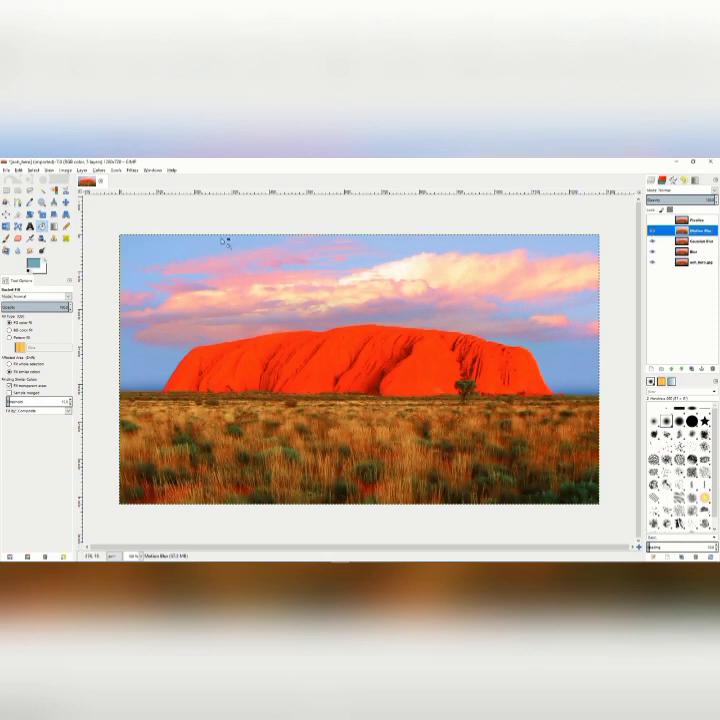
left_click(134, 171)
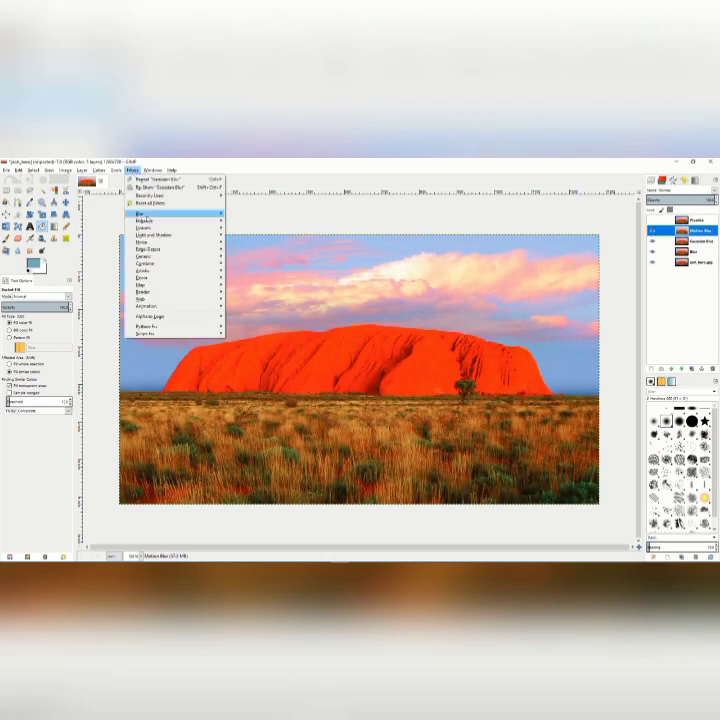
mouse_move(150, 213)
left_click(250, 228)
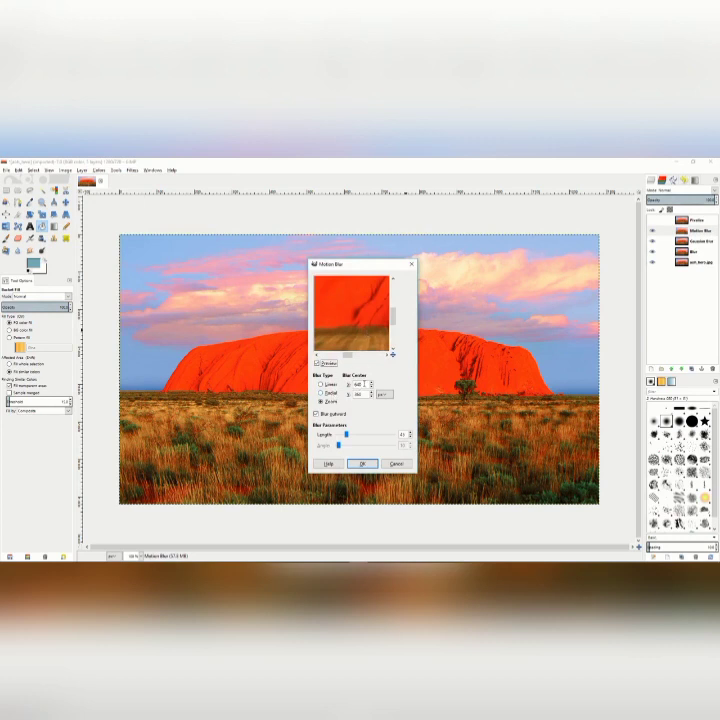
left_click_drag(347, 435, 343, 434)
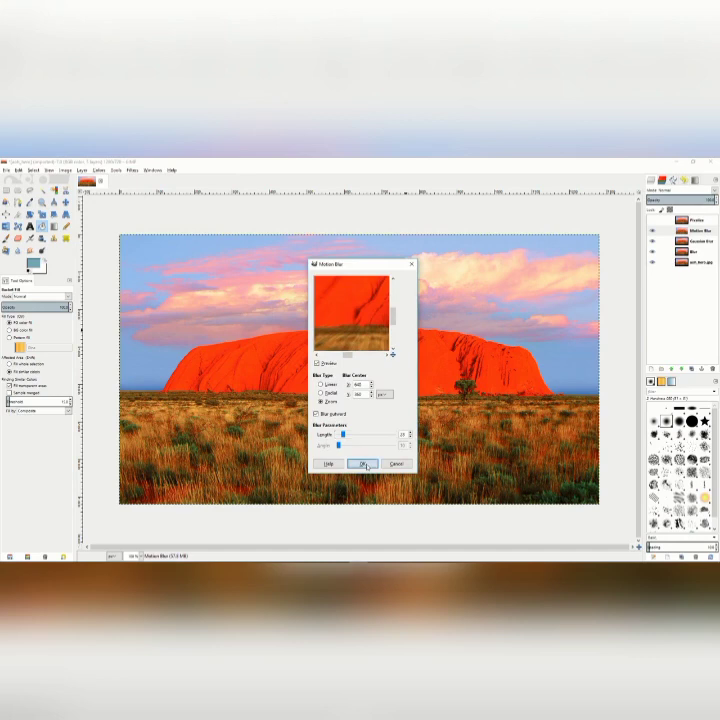
left_click(362, 463)
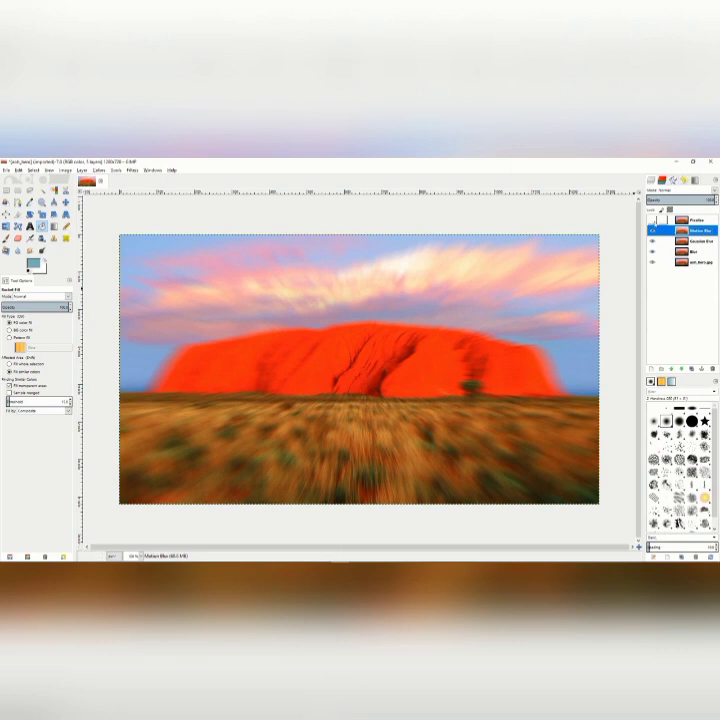
Show the Pixelize layer and apply the Pixelize filter with a pixel width and height of 7.
left_click(652, 230)
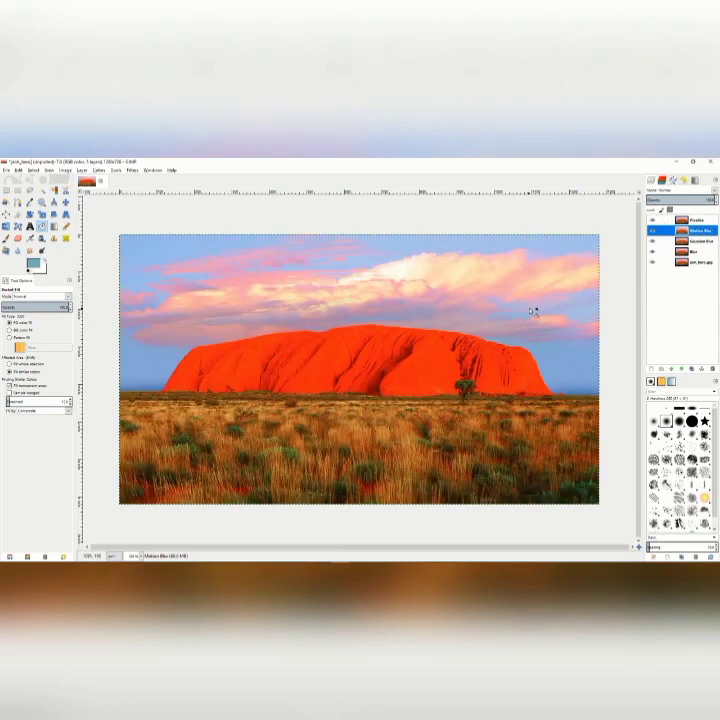
left_click(697, 219)
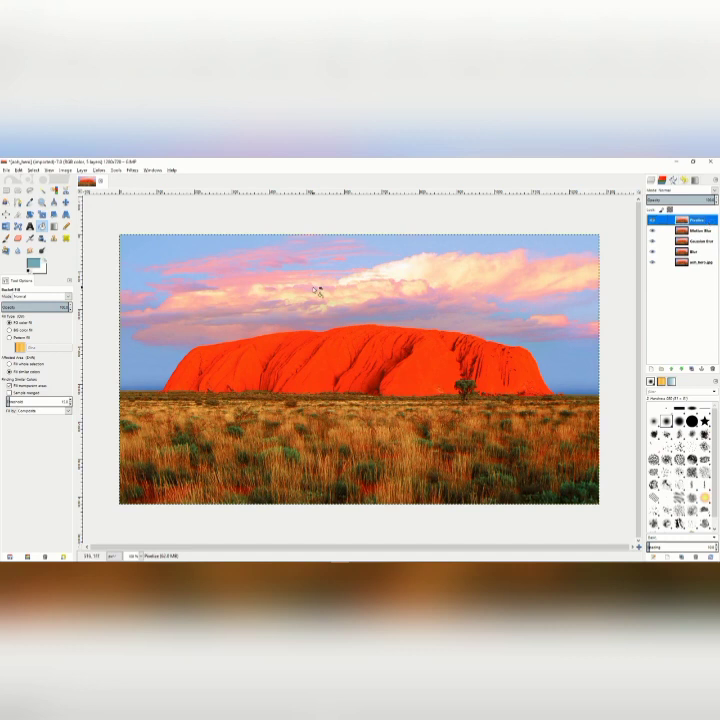
left_click(132, 172)
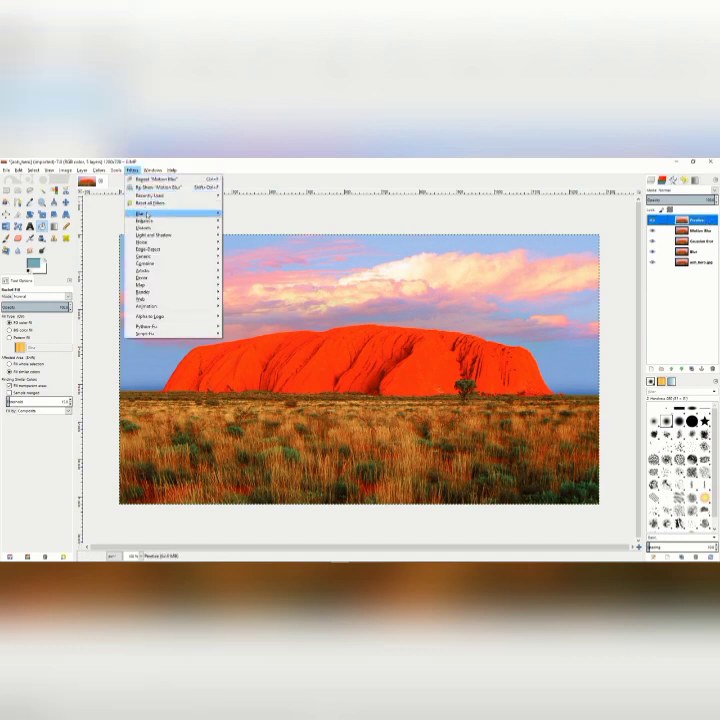
mouse_move(145, 213)
left_click(246, 234)
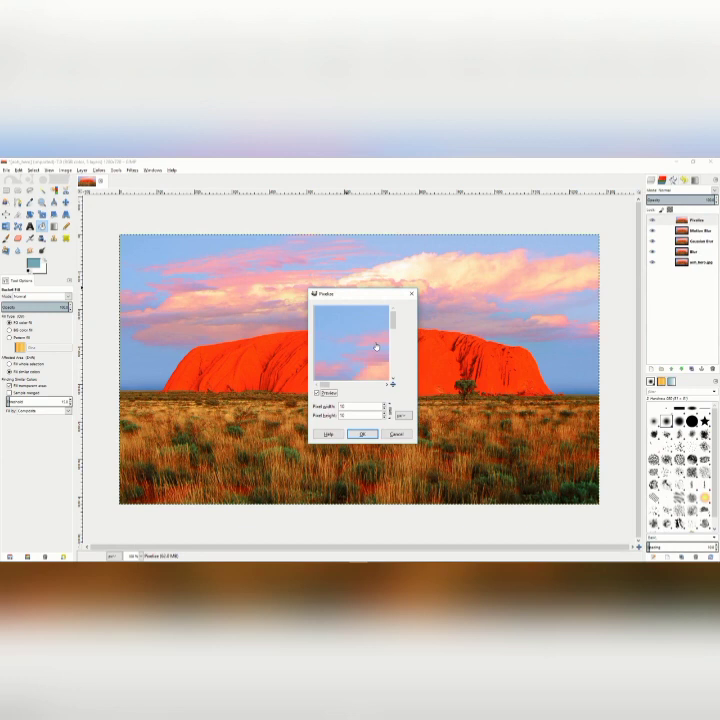
left_click_drag(325, 303, 364, 358)
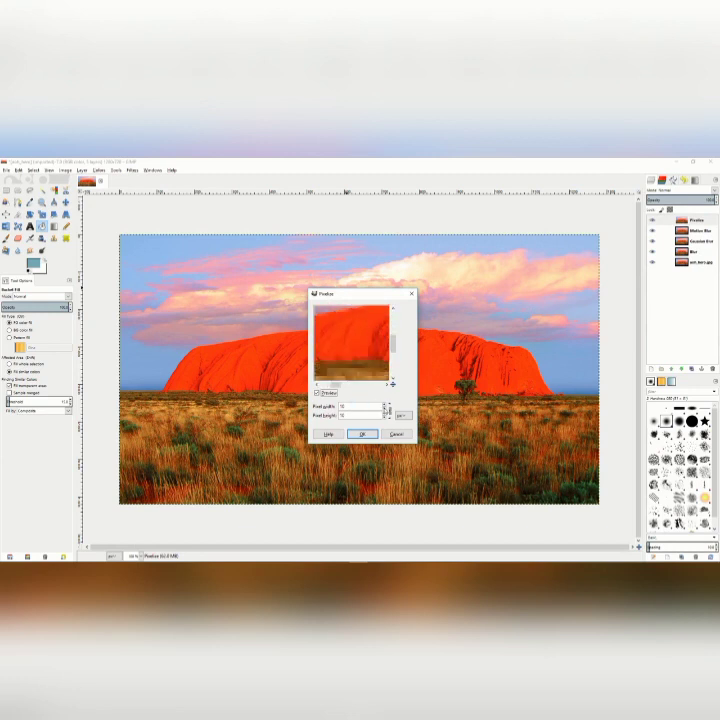
left_click(385, 409)
left_click(385, 409)
left_click(385, 409)
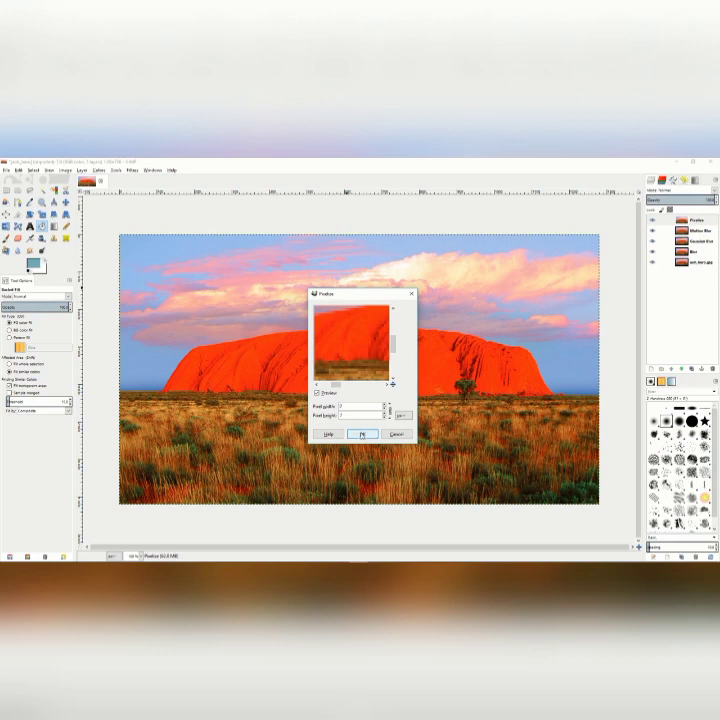
left_click(362, 434)
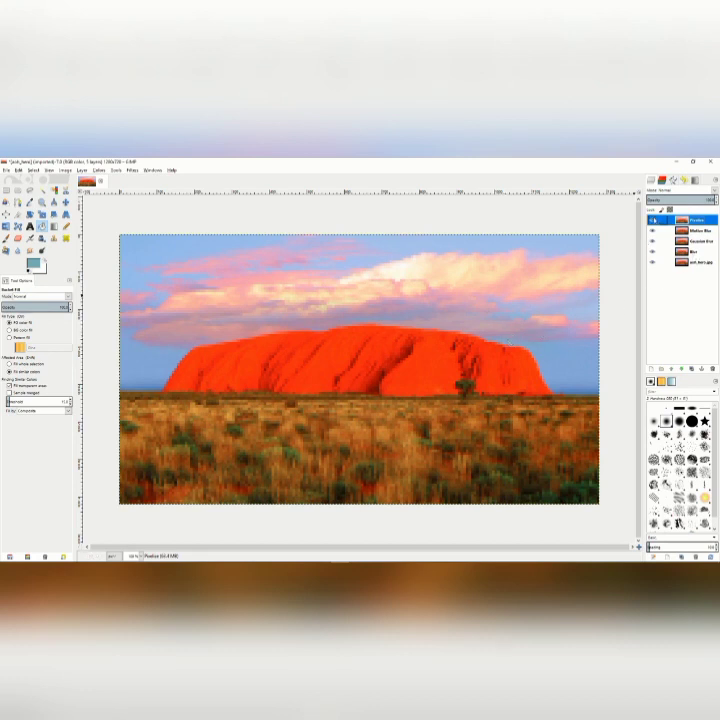
Hide the Pixelize, Motion Blur and Gaussian Blur layers and lower the Blur layer's opacity to about 45.
left_click(653, 220)
left_click(653, 230)
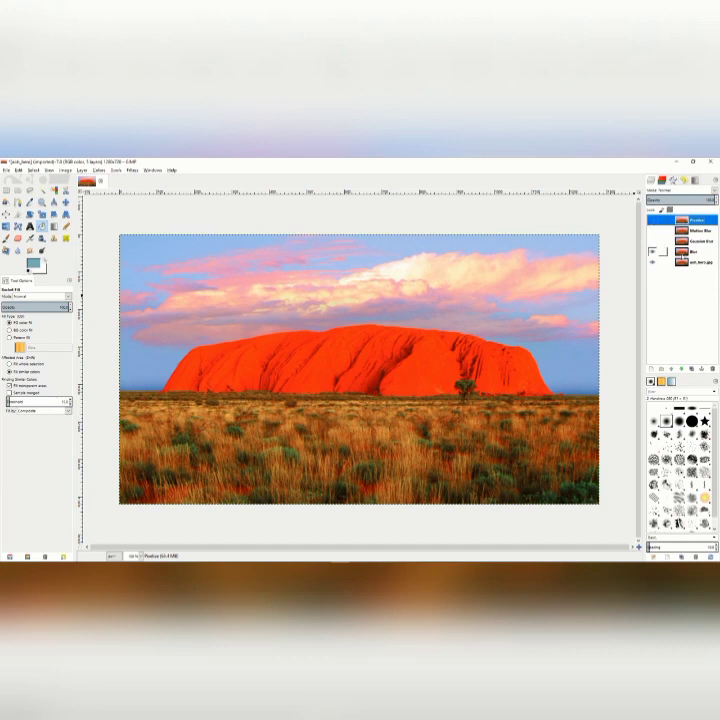
left_click(695, 254)
left_click_drag(698, 200, 678, 200)
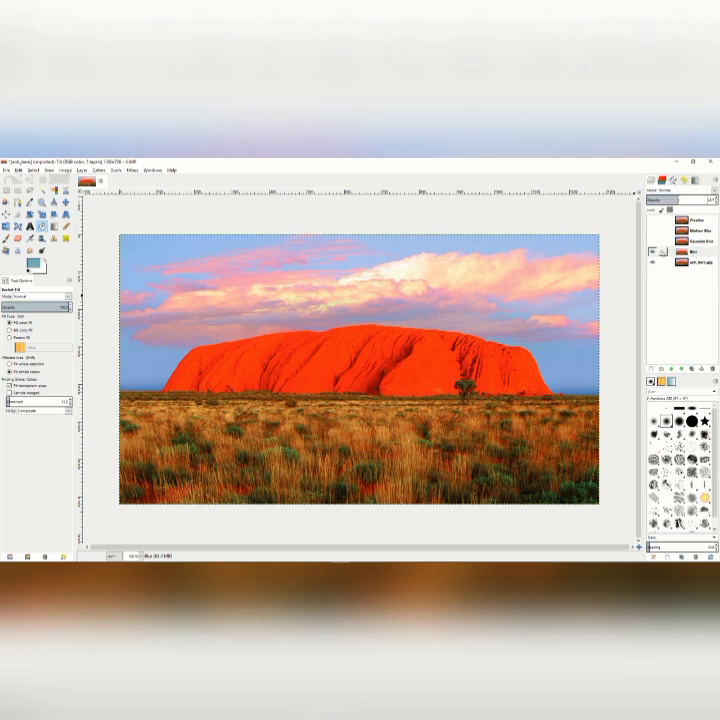
Show the Gaussian Blur layer instead of the Blur layer and lower its opacity to about 55.
left_click(686, 251)
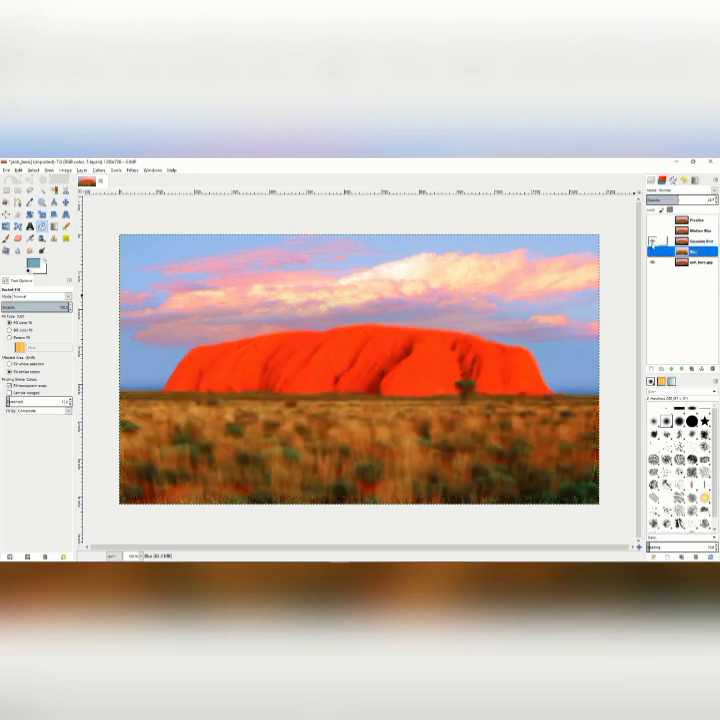
left_click(698, 241)
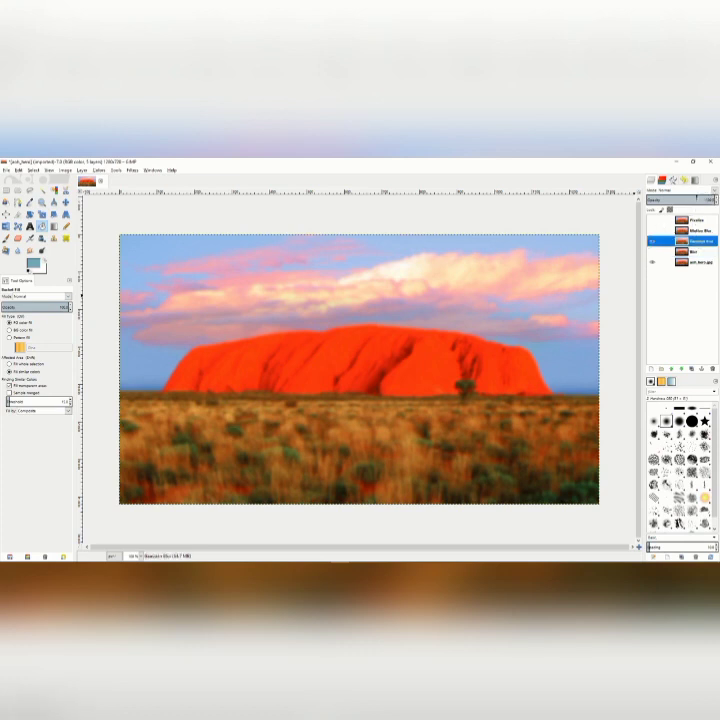
left_click_drag(697, 199, 685, 199)
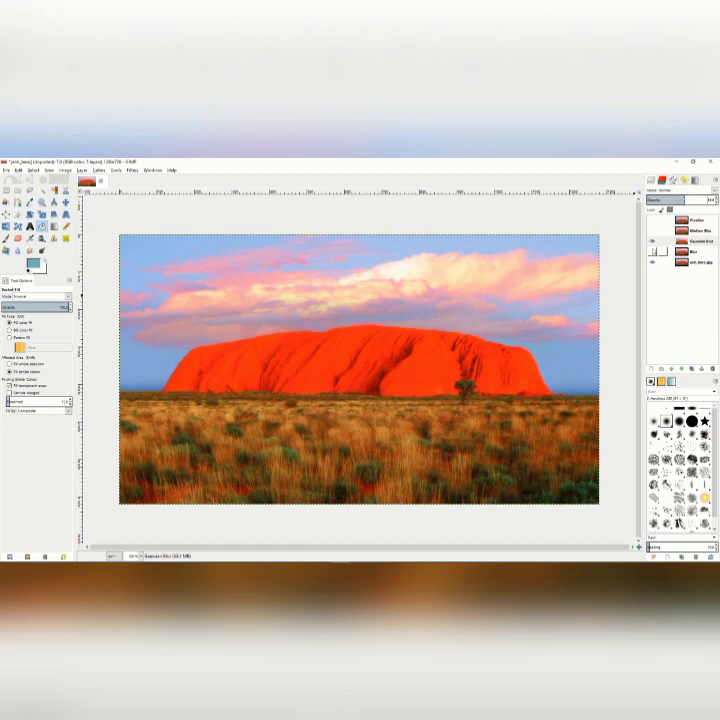
Show the Motion Blur layer, lower its opacity to about half, compare the effect, and hide the layer.
left_click(653, 231)
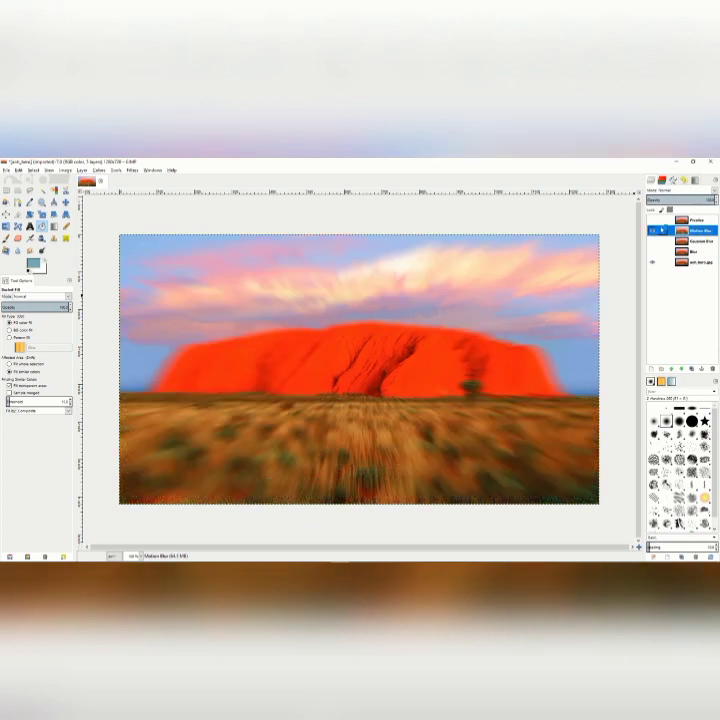
left_click(684, 199)
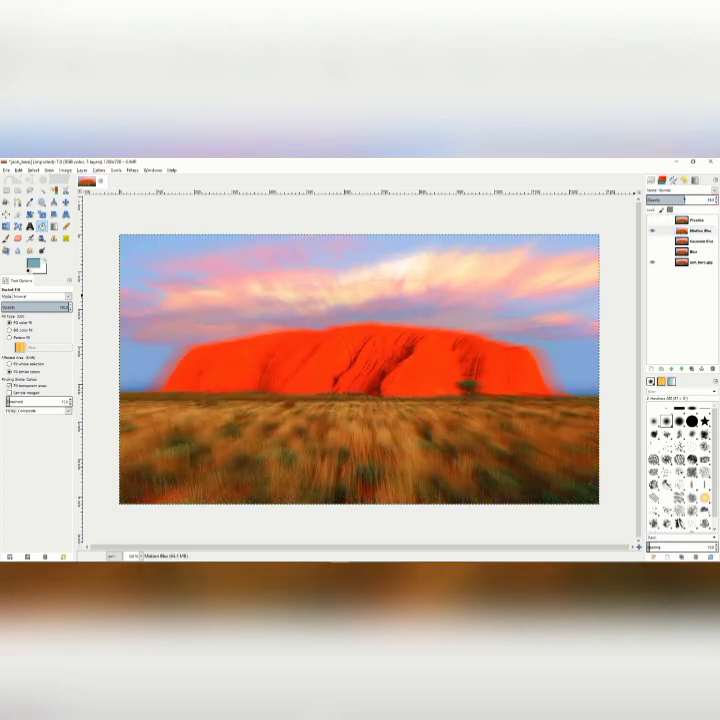
mouse_move(685, 199)
left_mouse_down()
mouse_move(672, 199)
mouse_move(681, 200)
left_mouse_up()
left_click(654, 231)
left_click(654, 231)
Show the Pixelize layer, try lower opacity values on it, and raise its opacity back to 100.
left_click(689, 221)
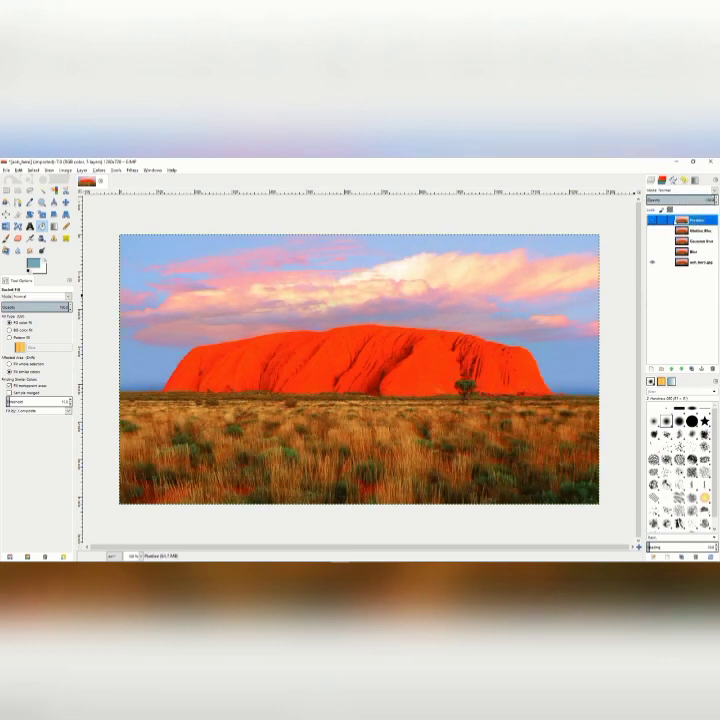
left_click(652, 221)
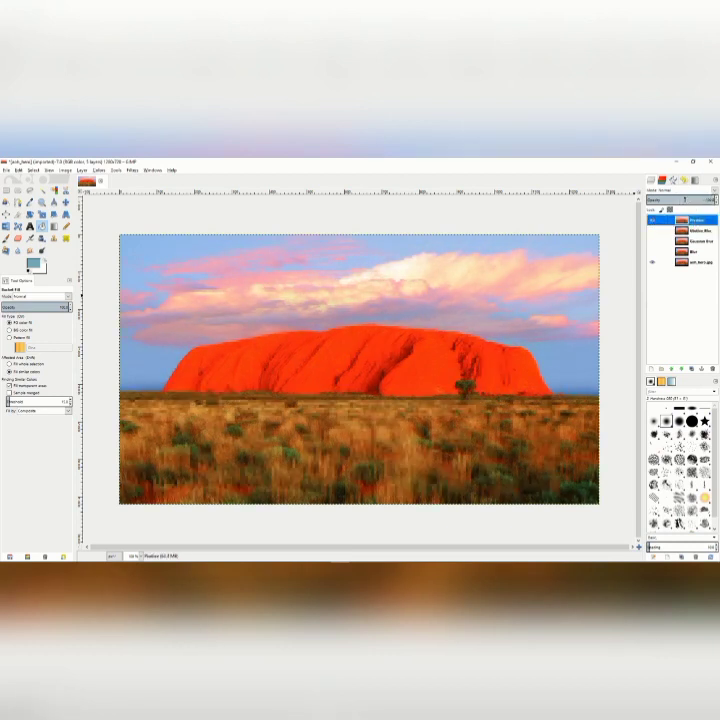
left_click(684, 199)
left_click_drag(670, 199, 716, 199)
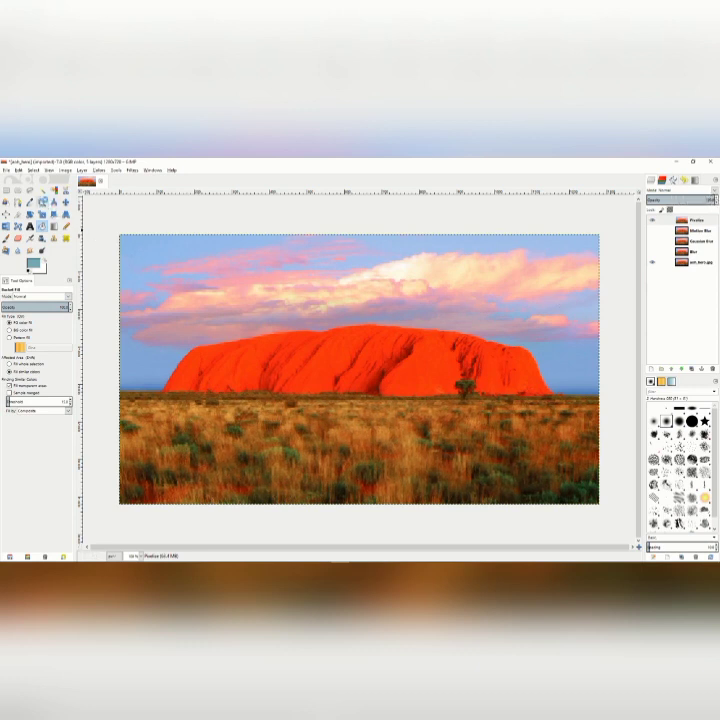
Select a rectangle about 1238 by 677 px just inside the image edges and use it for an inverted layer mask on the Pixelize layer.
left_click(7, 188)
left_click_drag(126, 242, 590, 496)
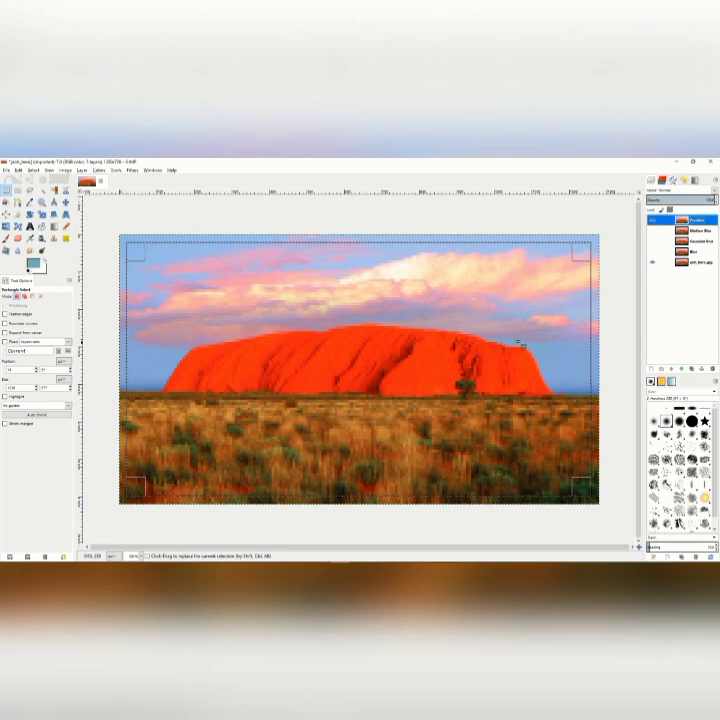
right_click(708, 221)
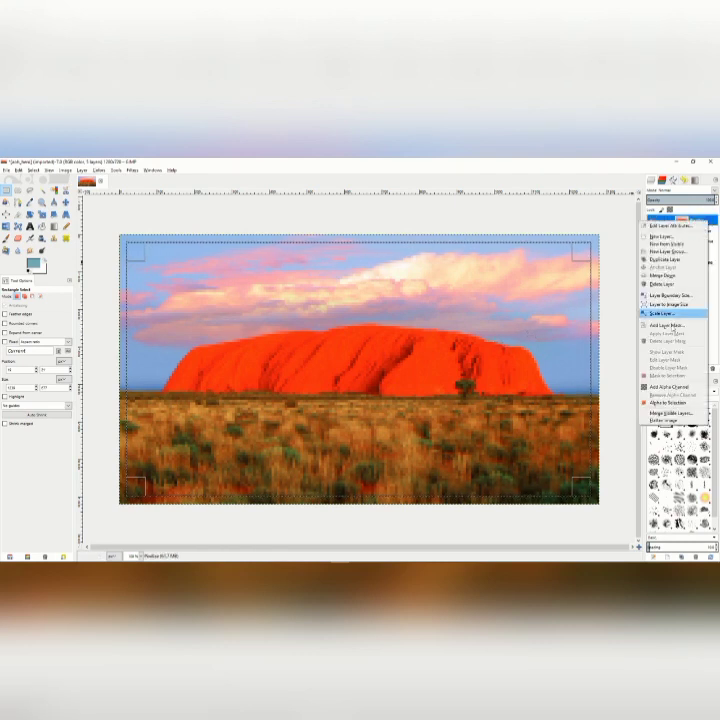
left_click(676, 327)
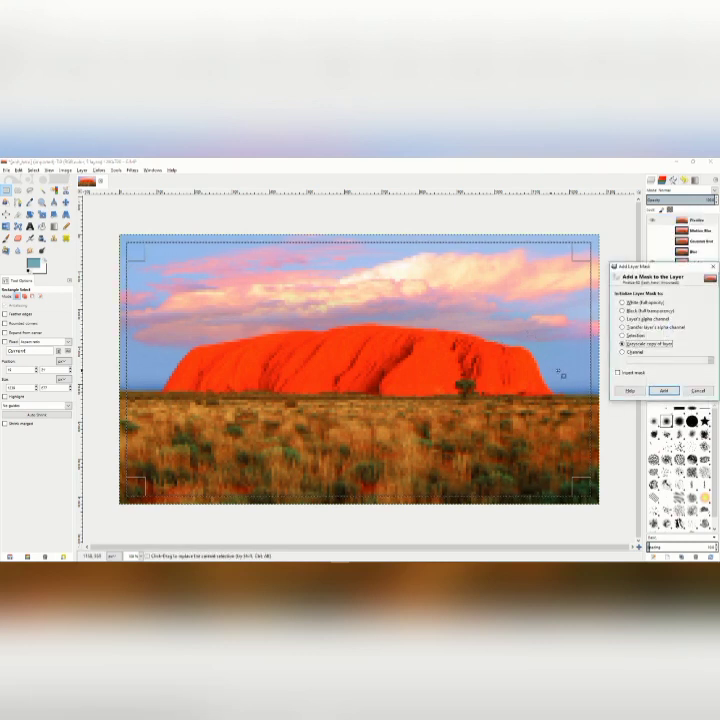
left_click(622, 335)
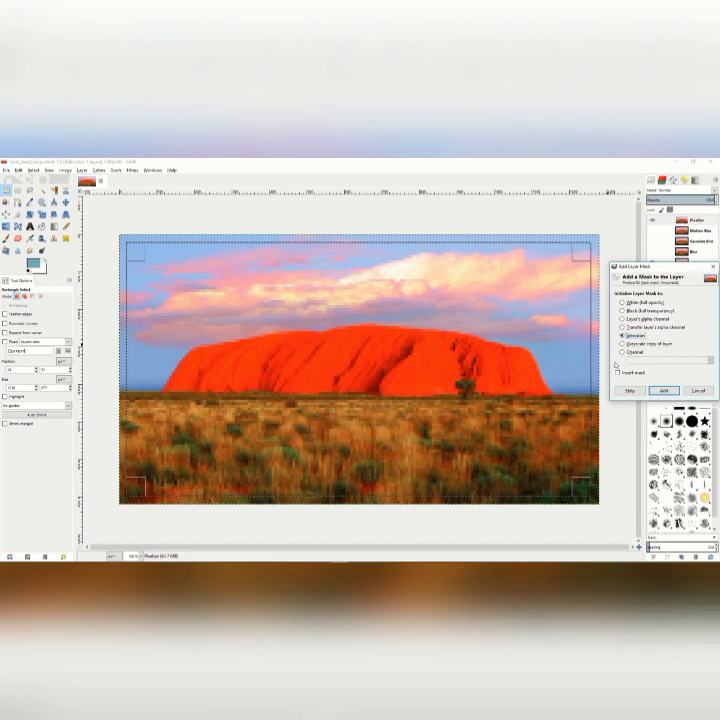
left_click(618, 372)
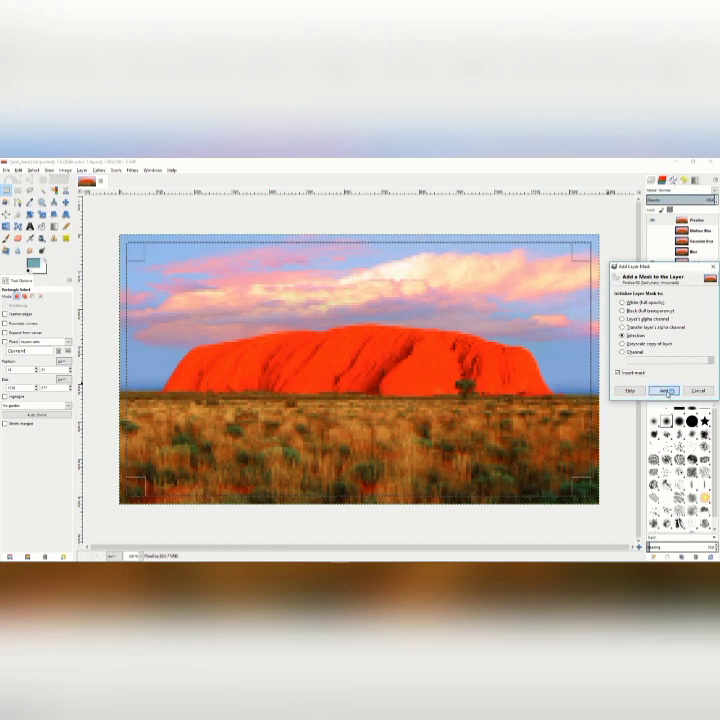
left_click(666, 392)
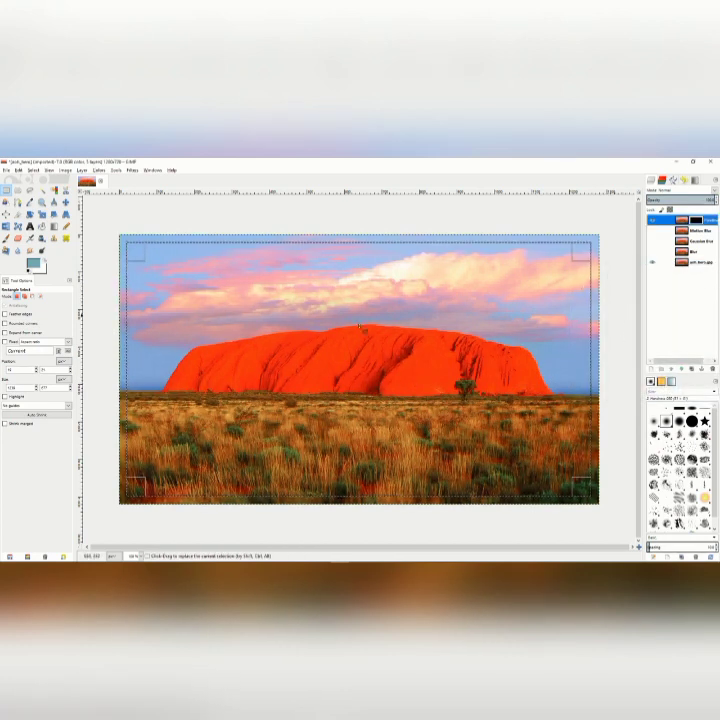
Clear the rectangular selection from the image.
right_click(316, 337)
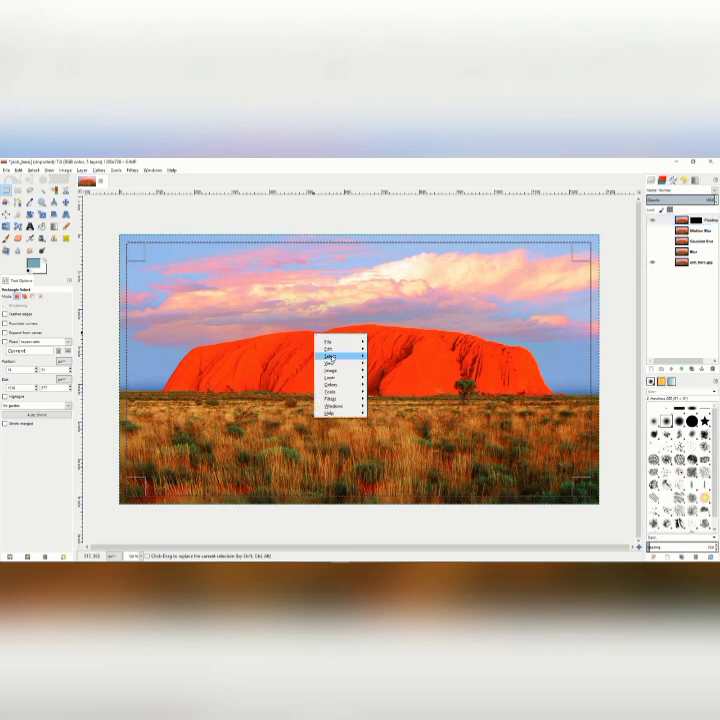
mouse_move(326, 355)
left_click(385, 366)
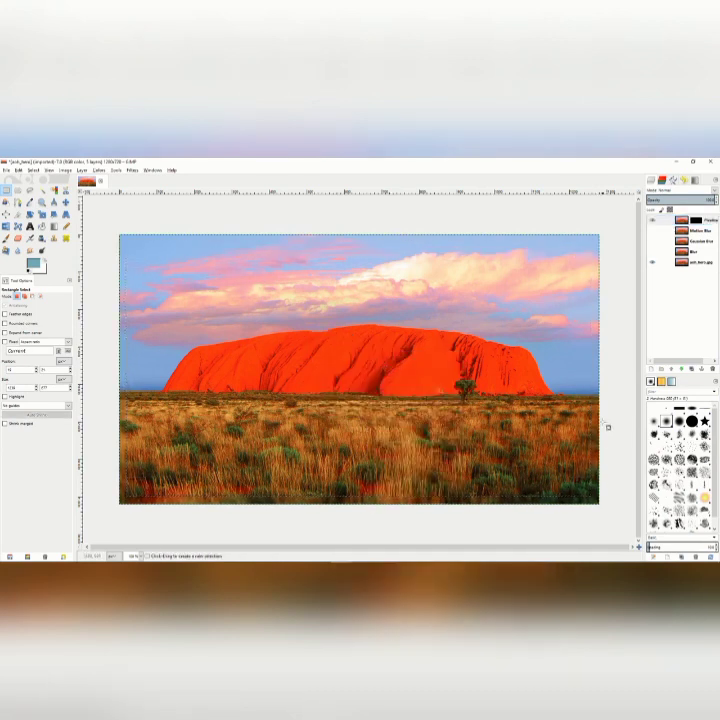
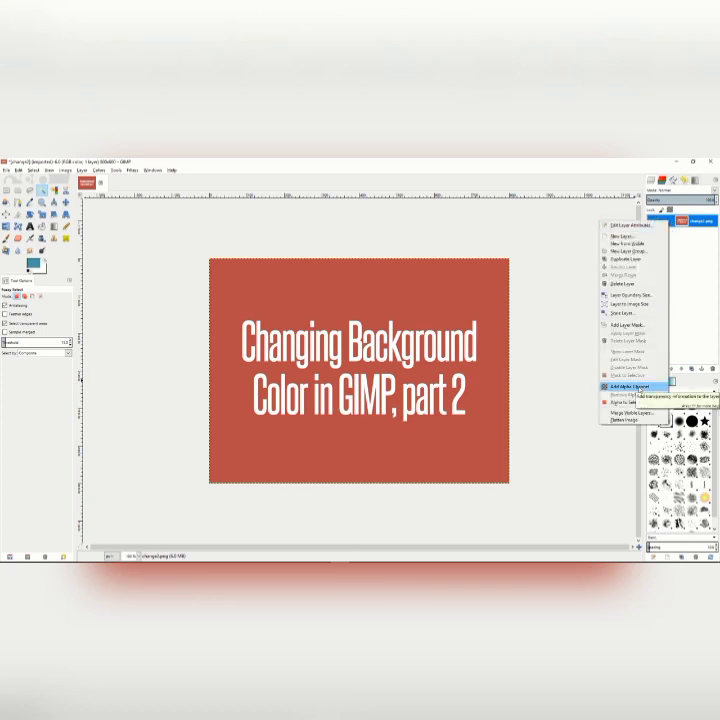
Add an alpha channel to the title image, fuzzy-select its red background, delete it to transparency, and clear the selection.
left_click(637, 386)
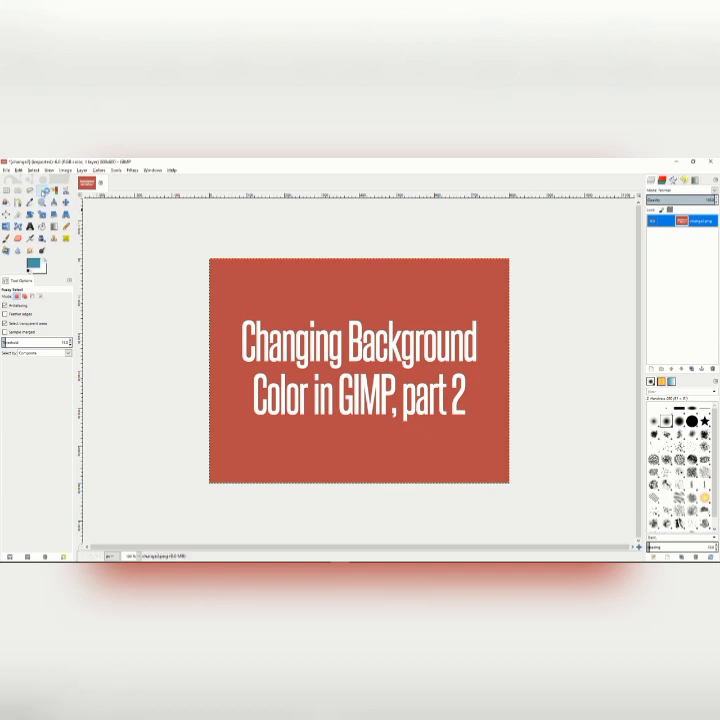
left_click(42, 190)
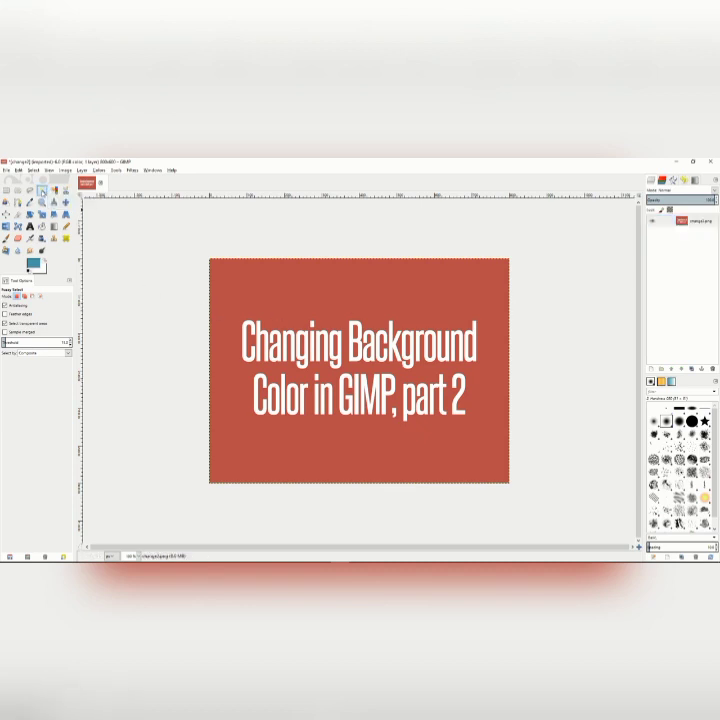
left_click(256, 298)
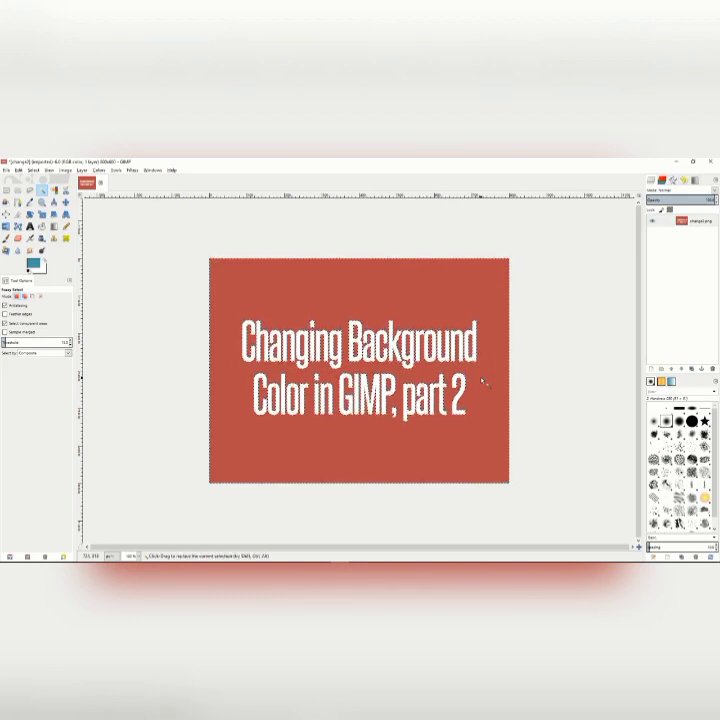
key("Delete")
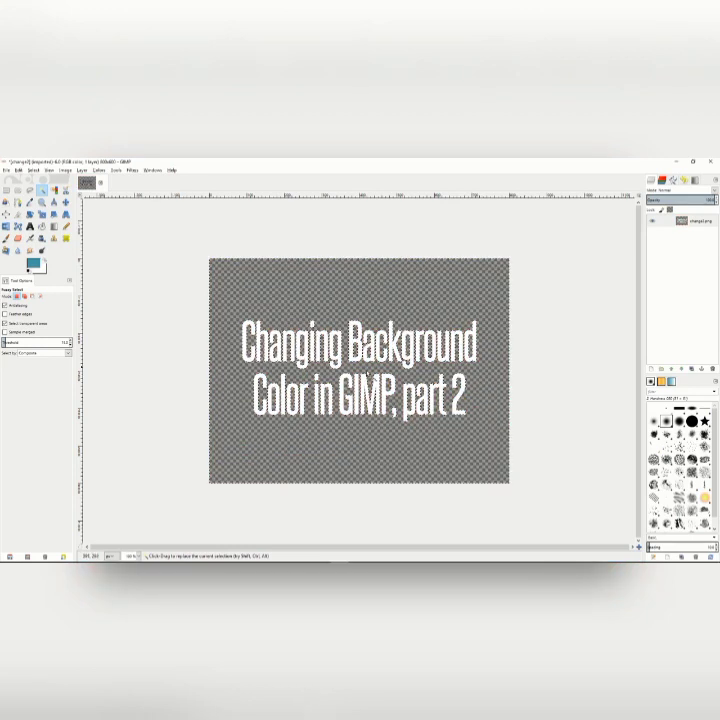
right_click(283, 296)
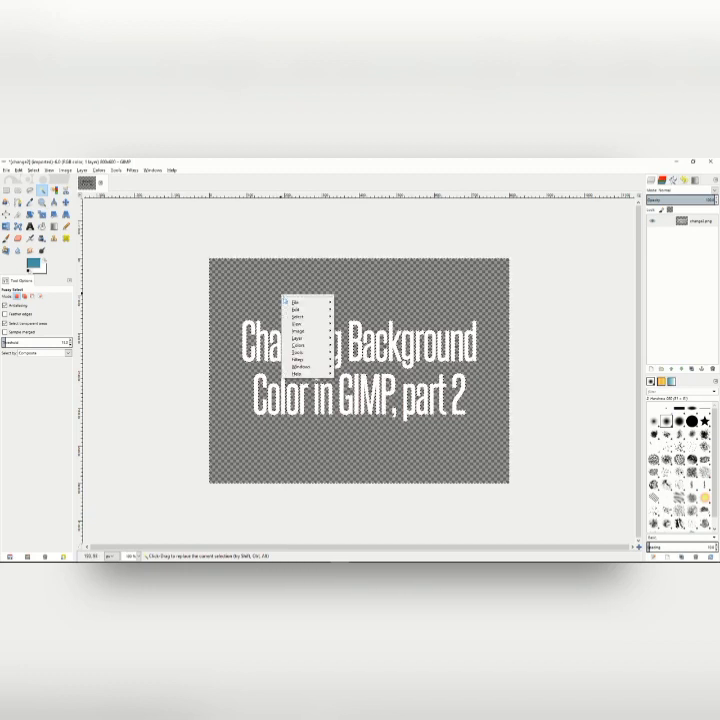
mouse_move(305, 316)
left_click(349, 330)
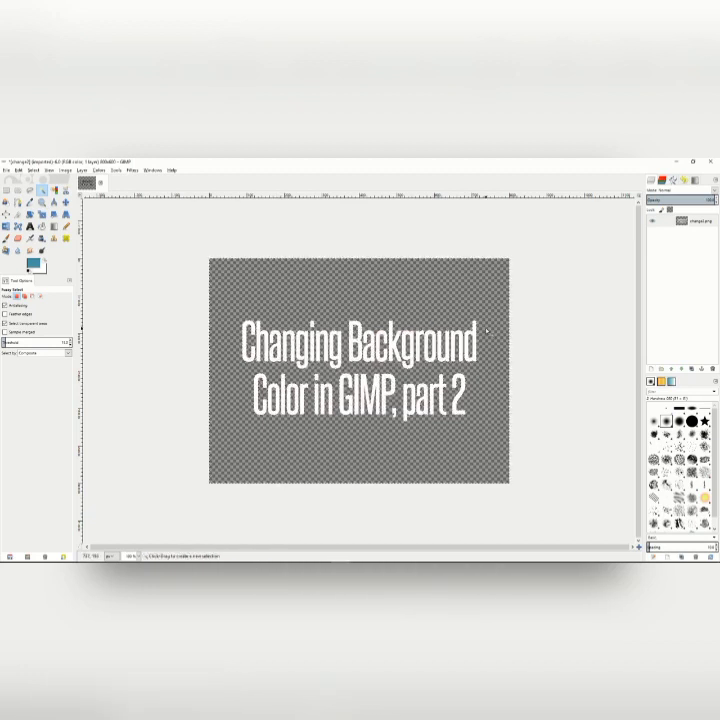
Create a new transparent layer at the image's size and place it beneath the title text layer.
right_click(665, 220)
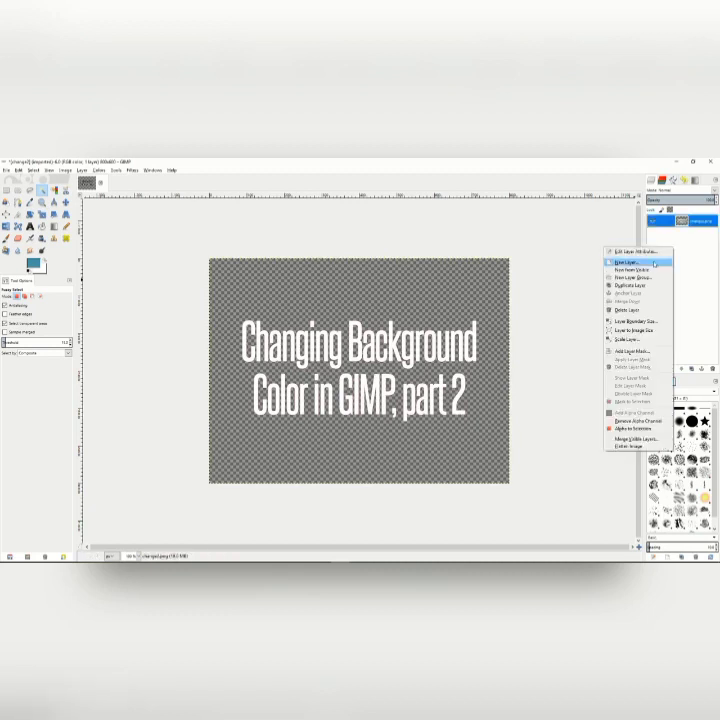
left_click(644, 265)
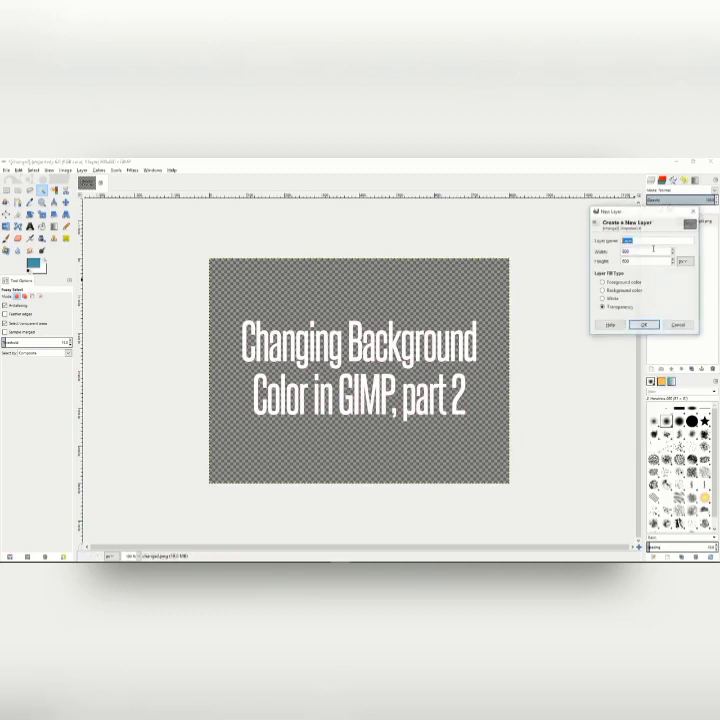
left_click(643, 325)
left_click_drag(702, 221, 692, 241)
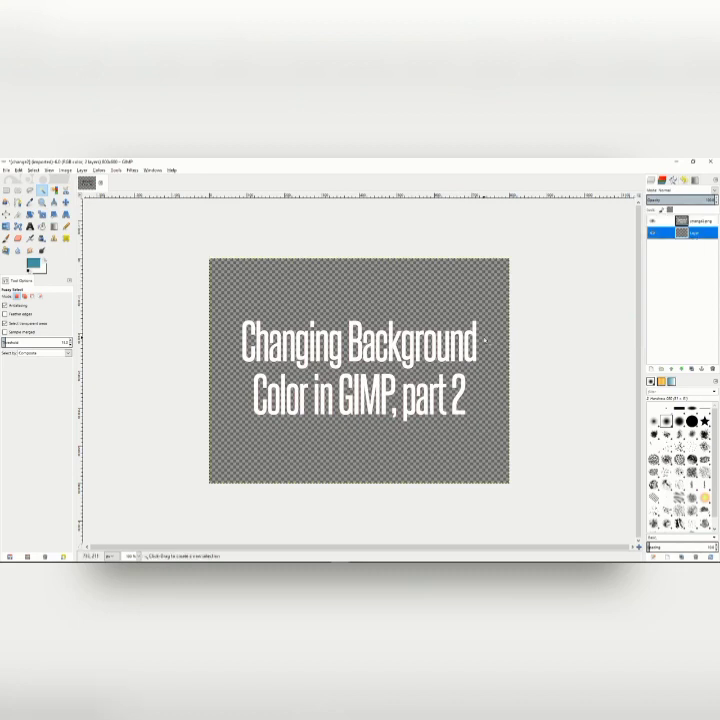
Keep the foreground color at teal blue 54909f and bucket-fill the new layer with it behind the title.
left_click(40, 269)
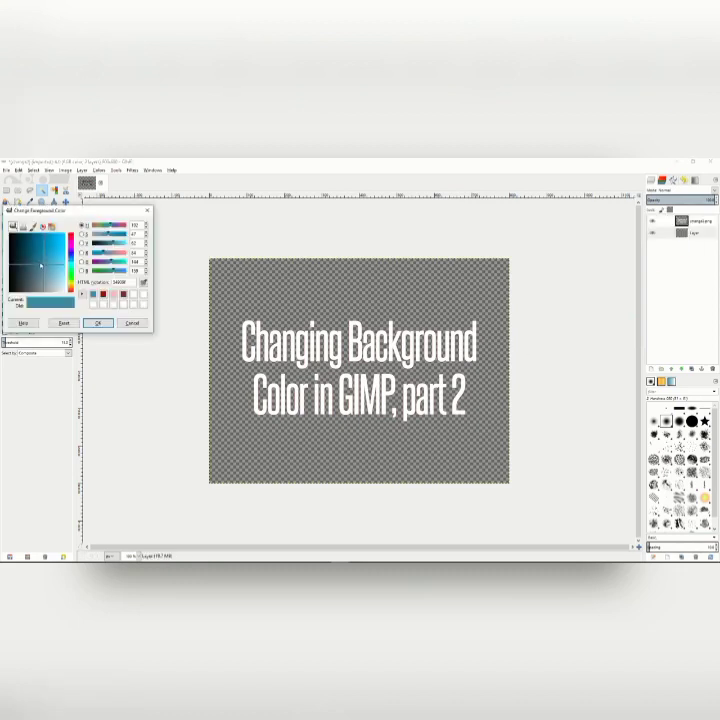
left_click(98, 322)
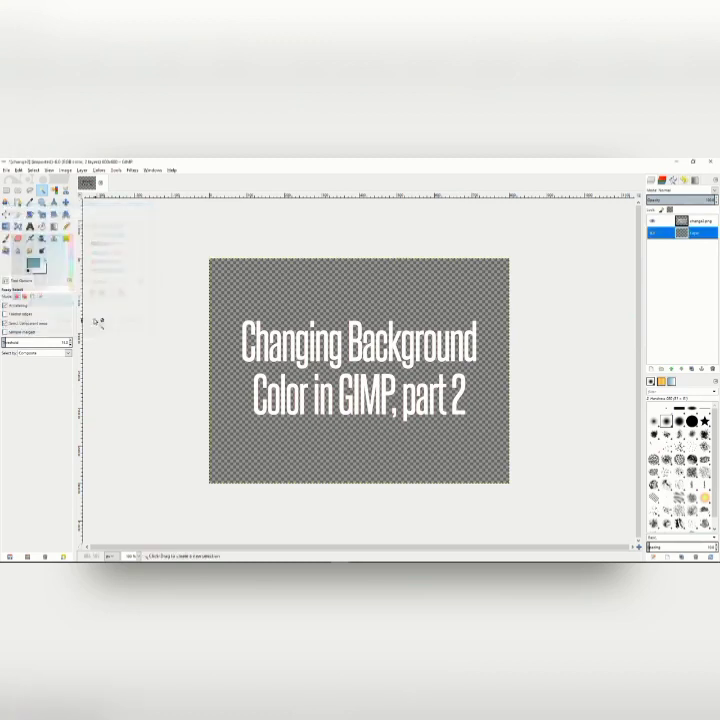
left_click(337, 302)
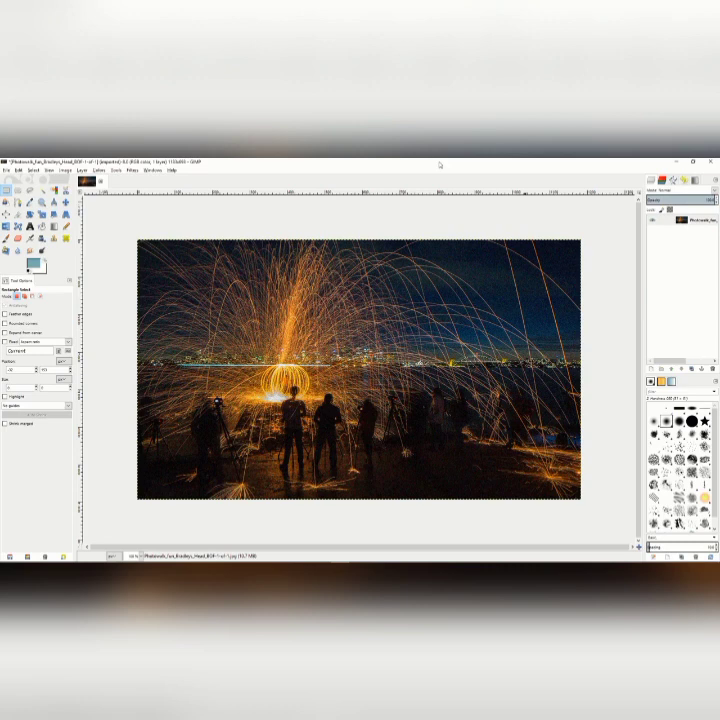
Blur a rectangle about 320 by 165 px of dark ground in the night photo with Selective Gaussian Blur, radius 4, max. delta about 40, and deselect.
left_click_drag(377, 434, 503, 502)
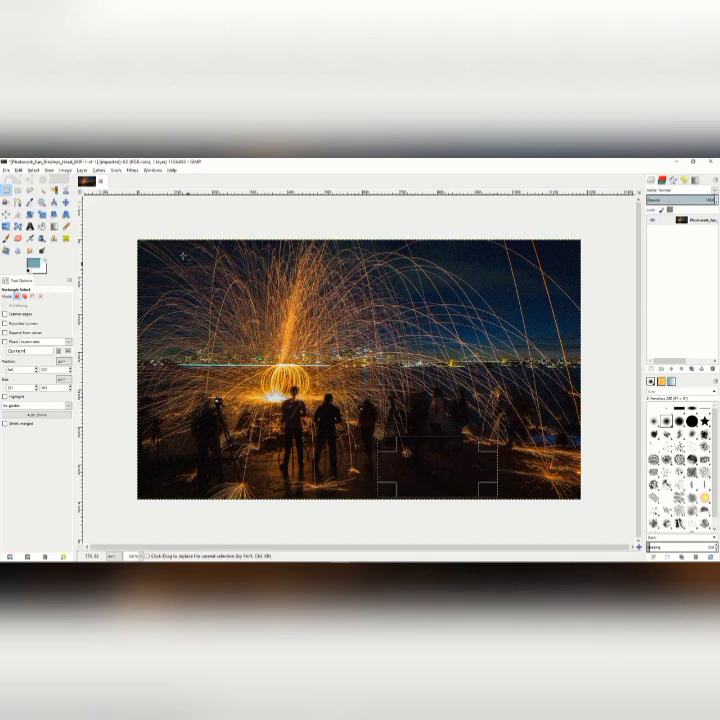
left_click(132, 170)
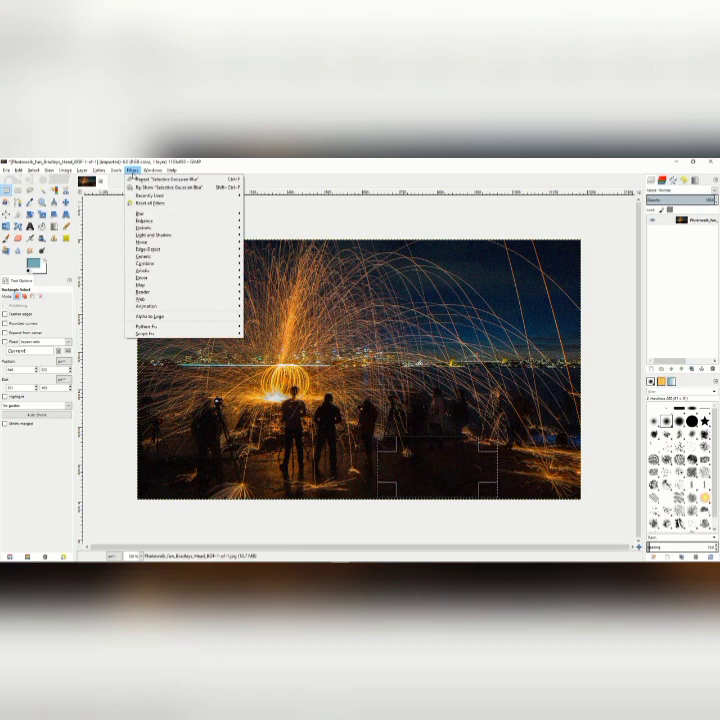
mouse_move(142, 213)
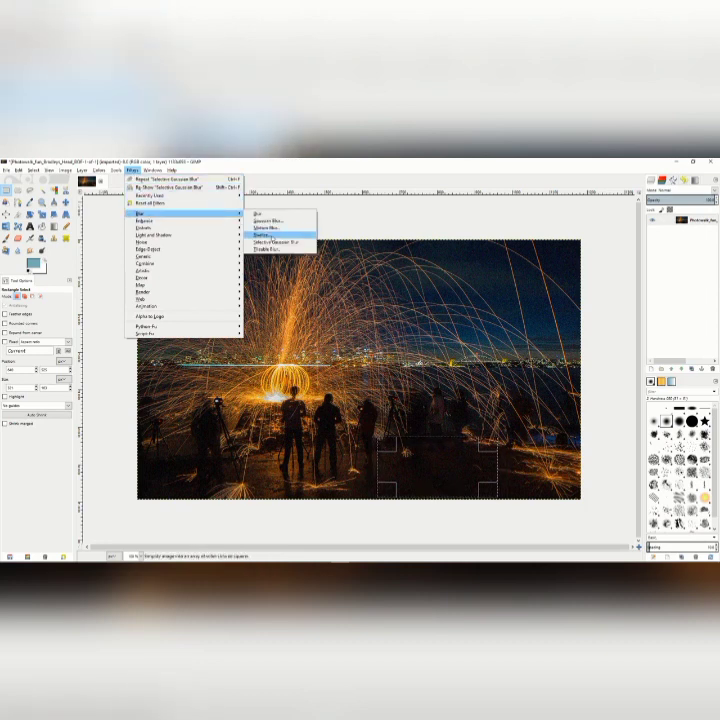
left_click(285, 242)
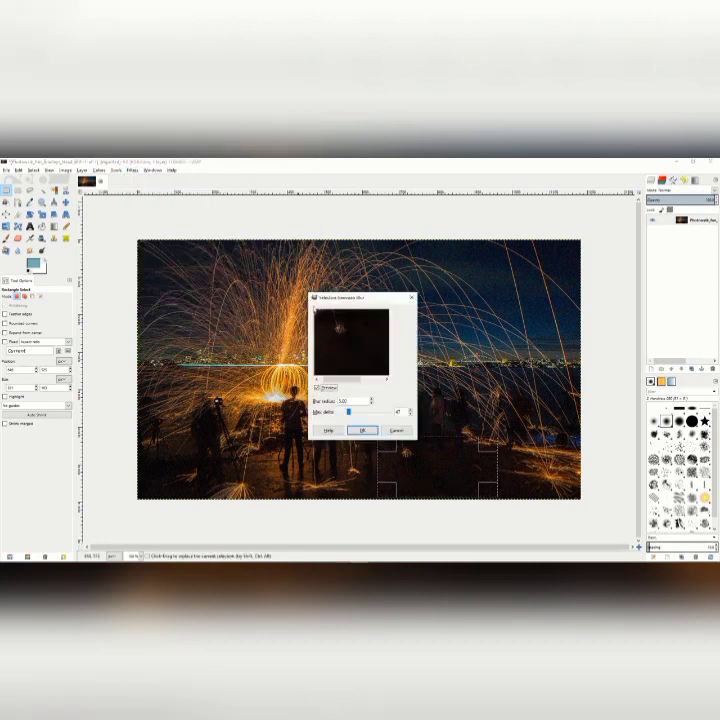
left_click_drag(348, 413, 345, 412)
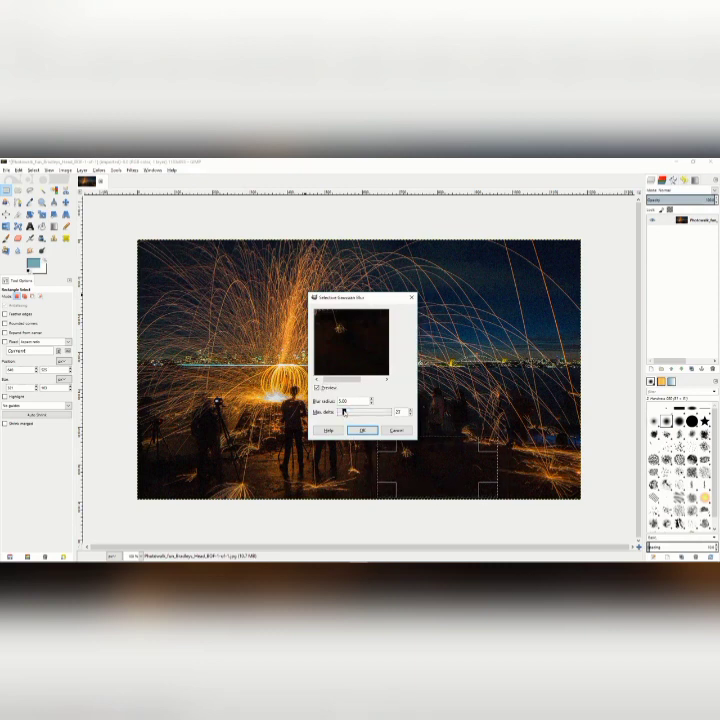
left_click_drag(345, 412, 348, 412)
left_click(372, 403)
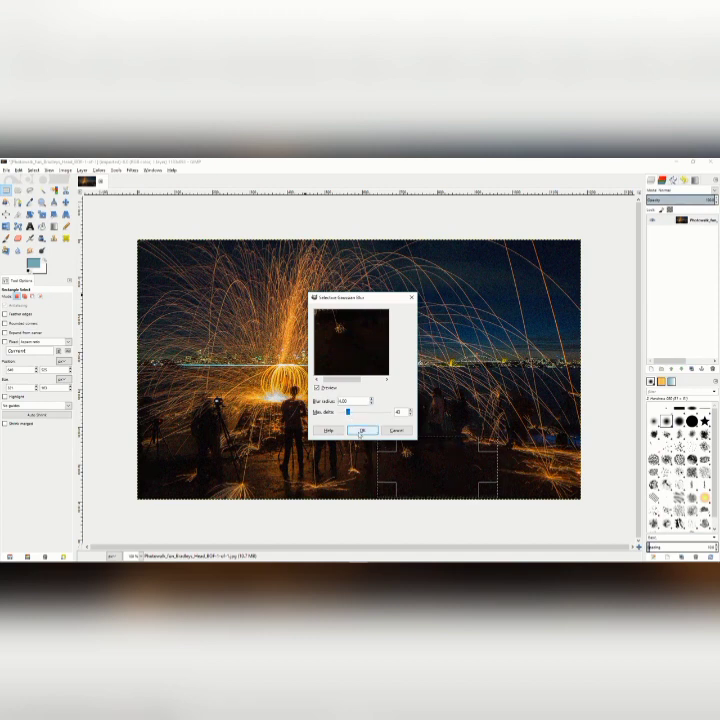
left_click(361, 431)
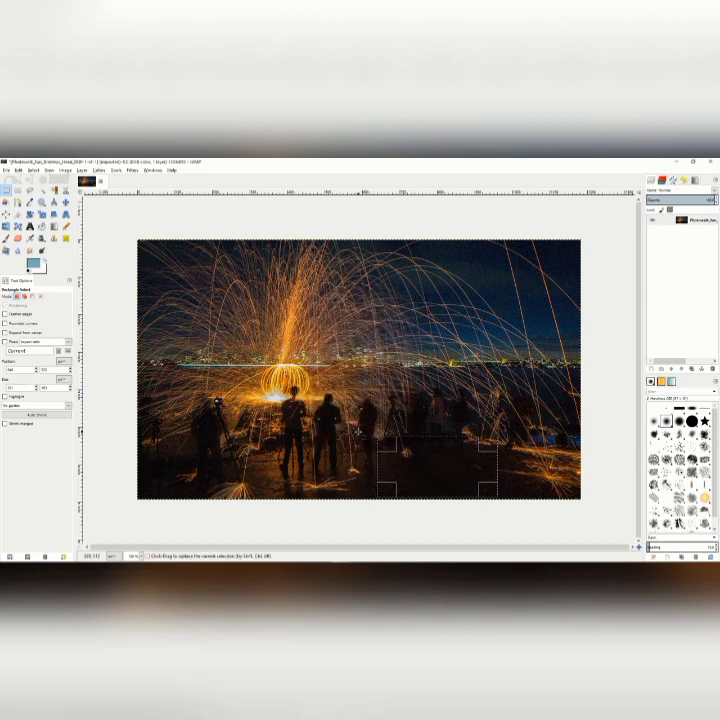
left_click(126, 318)
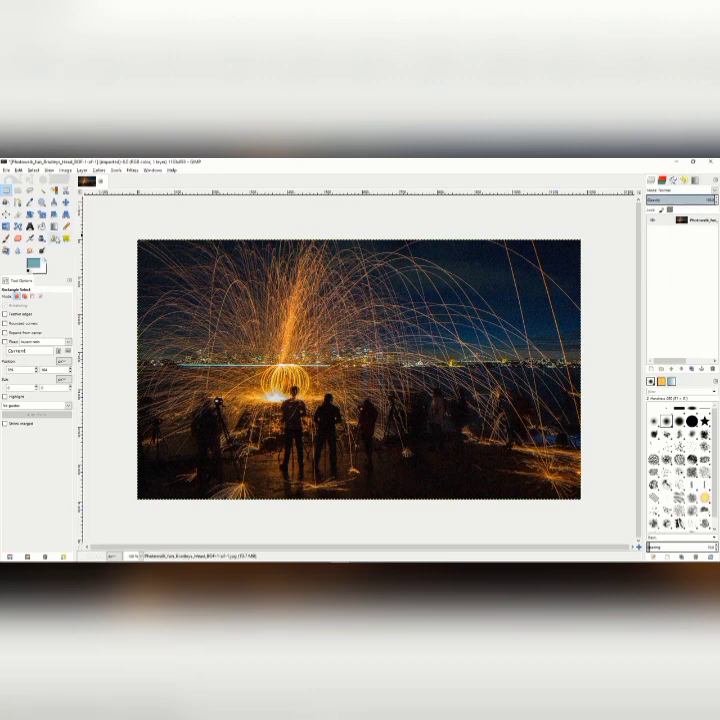
left_click(55, 238)
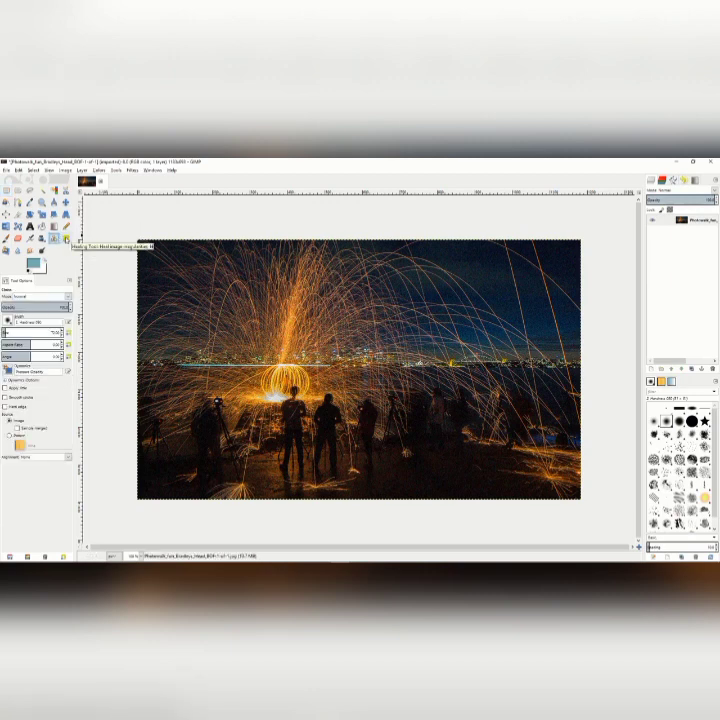
left_click(66, 239)
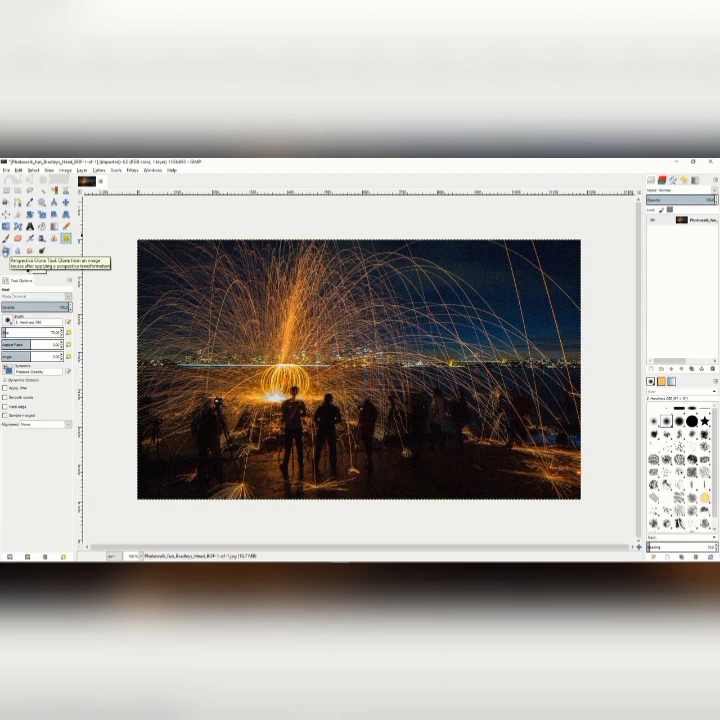
left_click(6, 251)
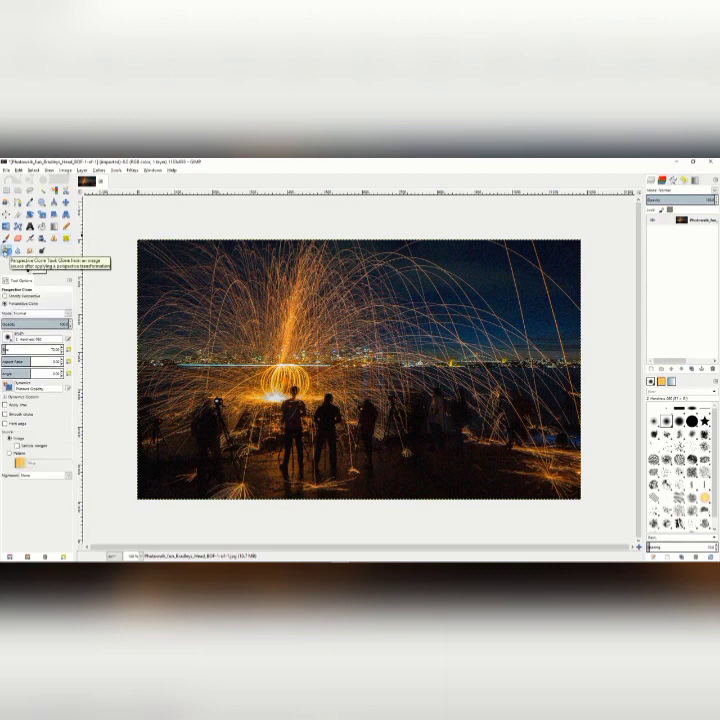
left_click(17, 252)
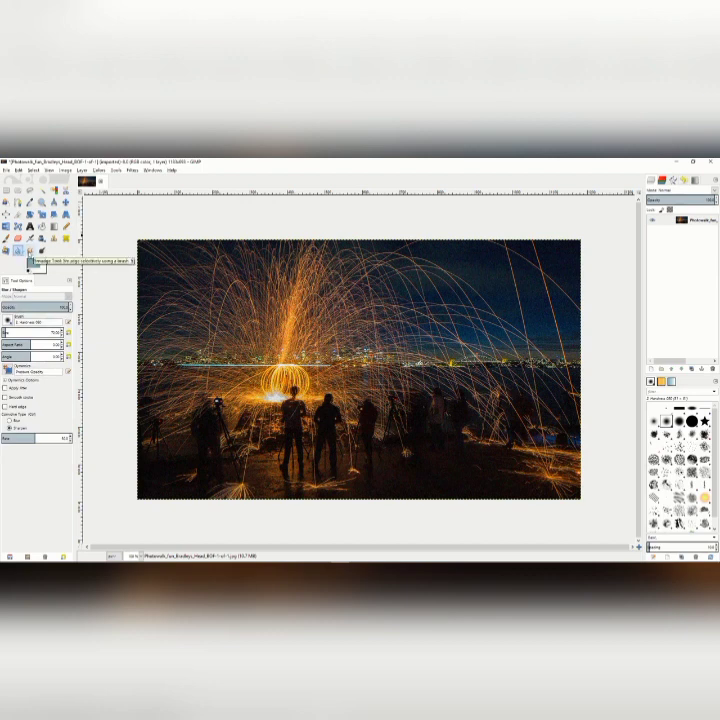
left_click(30, 251)
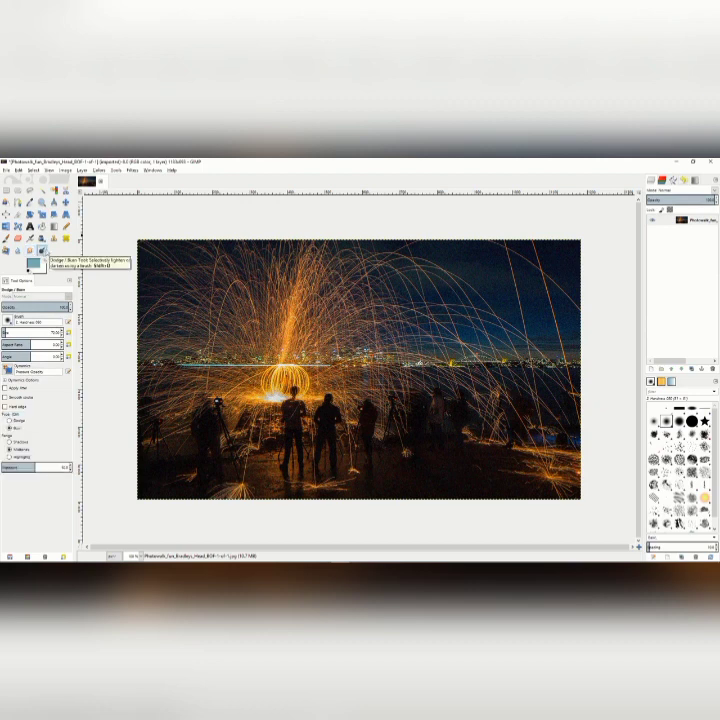
Clone dark ground over the figures right of the photo's center, and heal a patch of sky just above the city skyline.
left_click(54, 239)
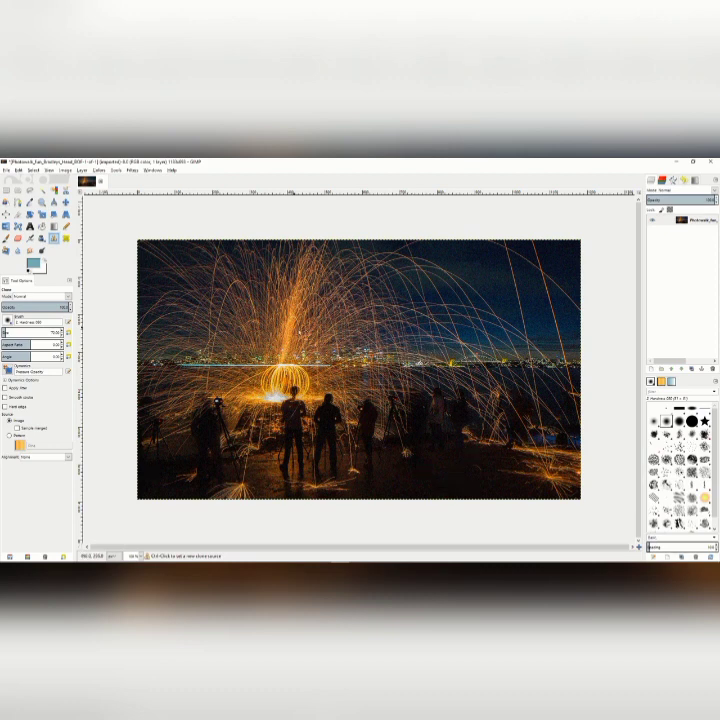
left_click(440, 446, "ctrl")
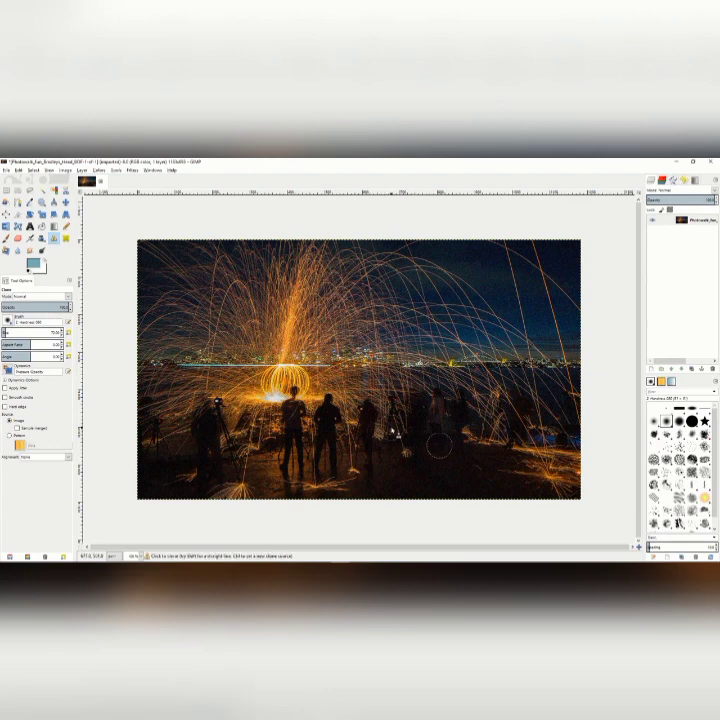
mouse_move(382, 430)
left_mouse_down()
mouse_move(396, 387)
mouse_move(396, 437)
mouse_move(413, 389)
mouse_move(413, 439)
mouse_move(425, 394)
mouse_move(435, 406)
mouse_move(438, 437)
mouse_move(450, 383)
mouse_move(462, 438)
mouse_move(471, 381)
mouse_move(477, 441)
mouse_move(487, 389)
mouse_move(492, 441)
left_mouse_up()
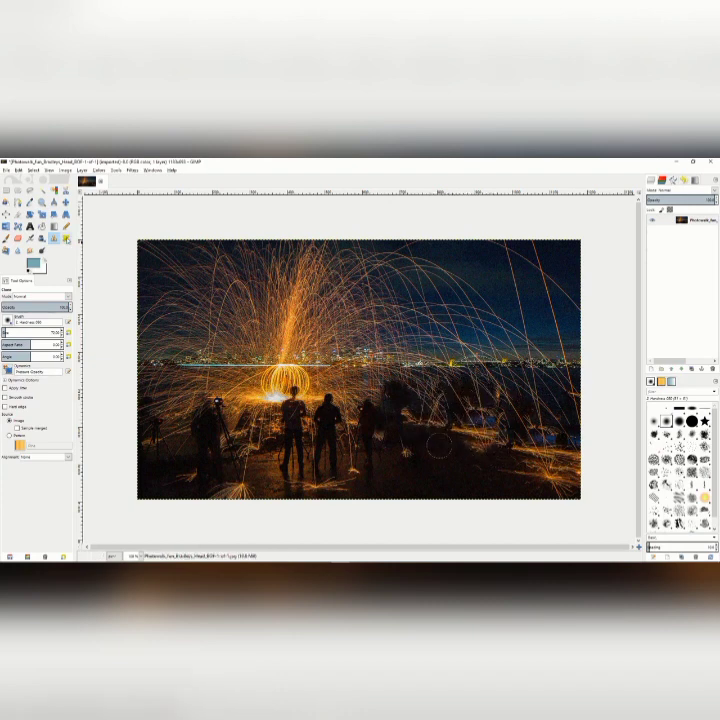
left_click(66, 238)
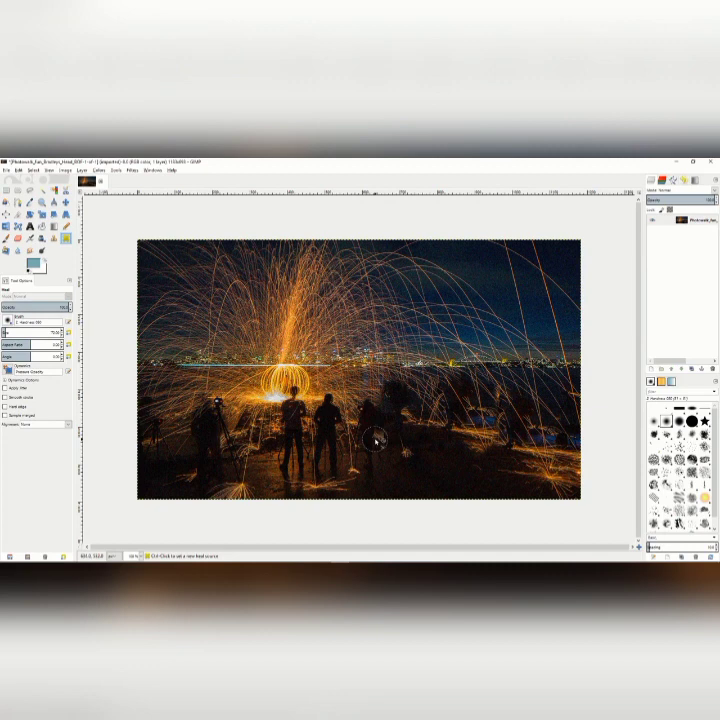
left_click(423, 338, "ctrl")
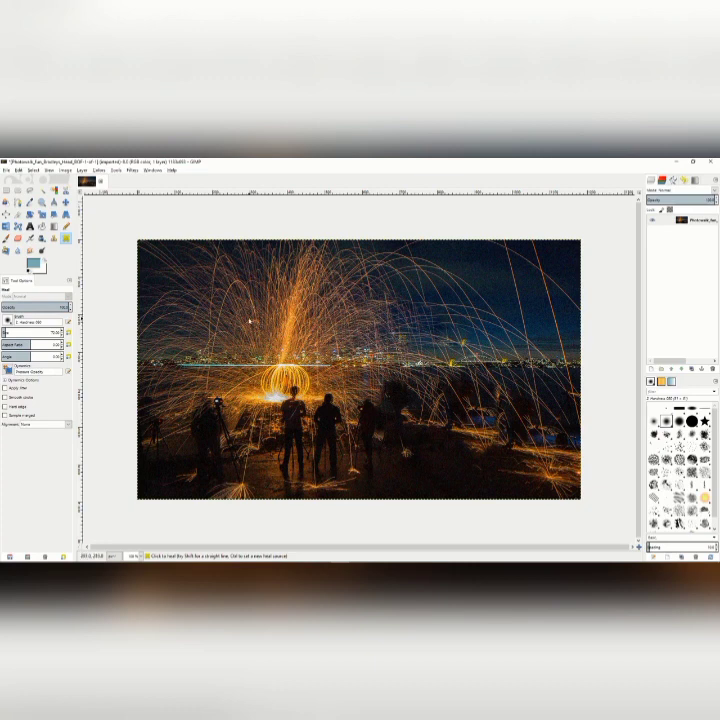
Pull the upper-left perspective corner inward, and perspective-clone the sparks and sky from near that corner over the photo's lower-right ground.
left_click(6, 251)
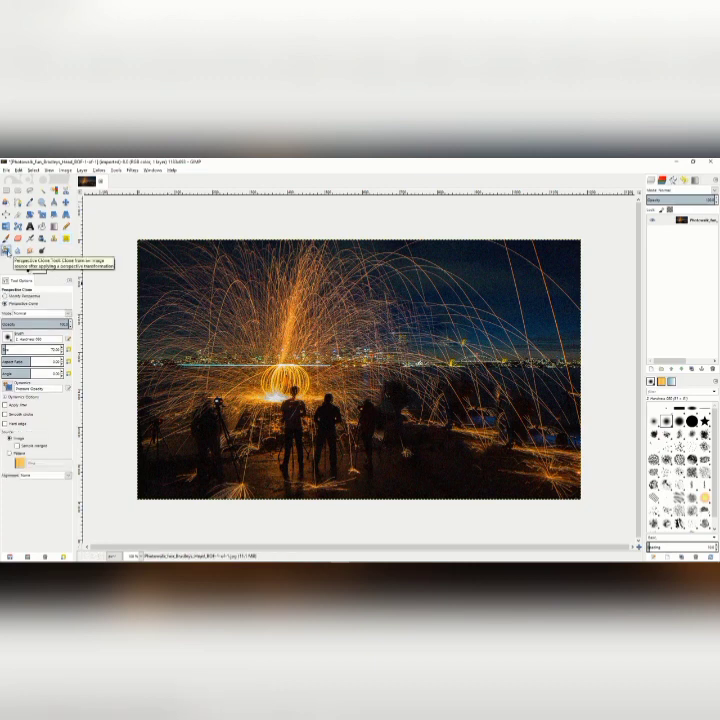
left_click(5, 296)
left_click_drag(242, 315, 300, 358)
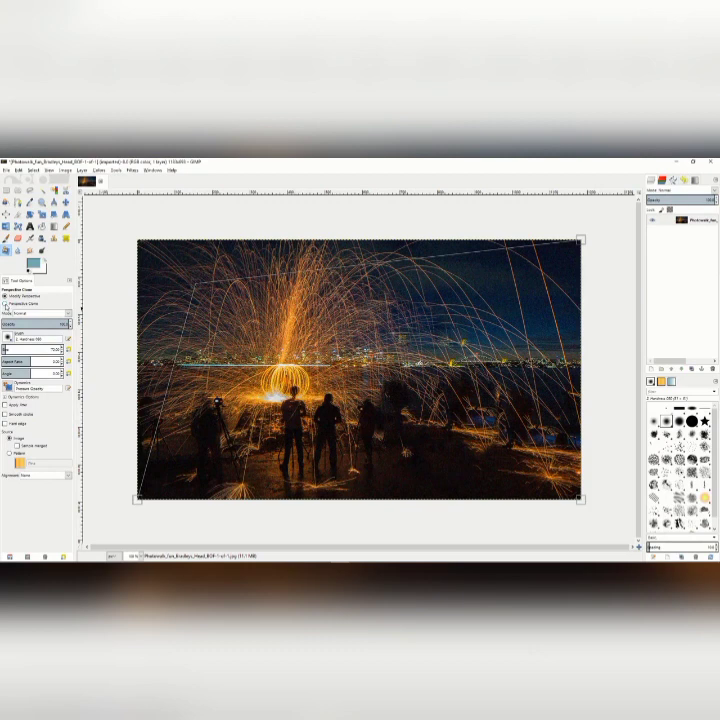
left_click(6, 304)
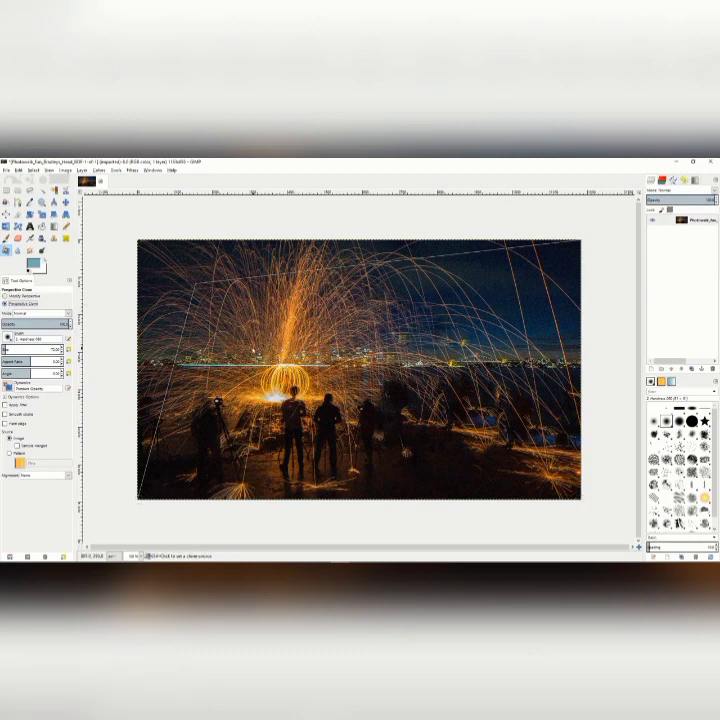
left_click(199, 290, "ctrl")
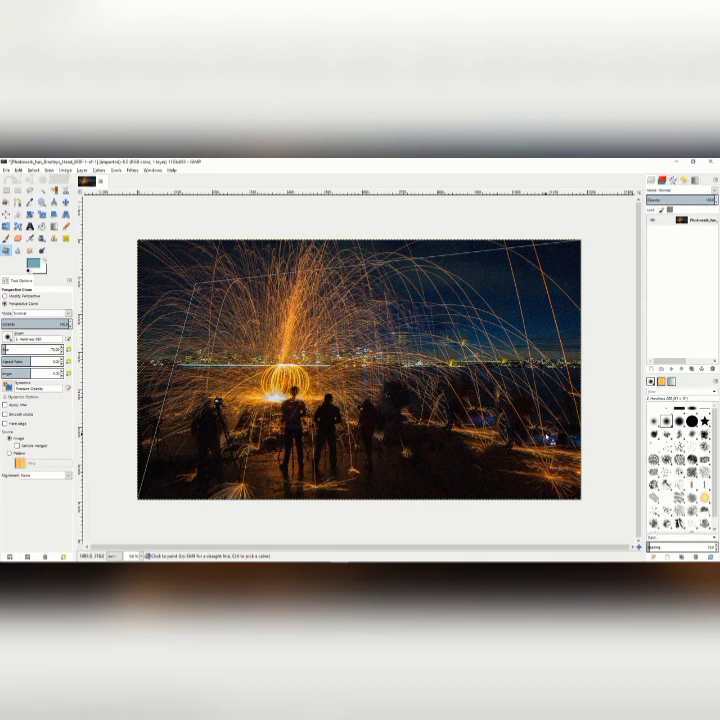
mouse_move(503, 440)
left_mouse_down()
mouse_move(511, 405)
mouse_move(496, 447)
mouse_move(482, 394)
mouse_move(492, 457)
mouse_move(469, 419)
mouse_move(482, 420)
mouse_move(484, 472)
mouse_move(469, 397)
mouse_move(480, 463)
mouse_move(459, 412)
mouse_move(496, 485)
mouse_move(489, 425)
mouse_move(533, 496)
mouse_move(525, 444)
mouse_move(549, 475)
mouse_move(577, 487)
mouse_move(566, 453)
mouse_move(570, 468)
mouse_move(561, 480)
mouse_move(551, 427)
mouse_move(535, 437)
mouse_move(540, 479)
mouse_move(509, 491)
mouse_move(540, 495)
mouse_move(512, 493)
mouse_move(534, 497)
mouse_move(475, 477)
mouse_move(473, 448)
mouse_move(496, 495)
left_mouse_up()
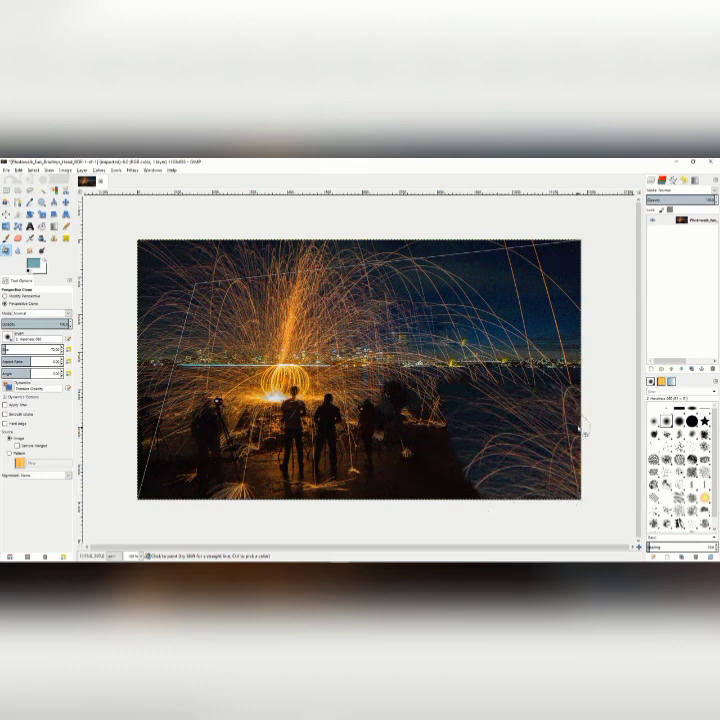
Blur the bright column of sparks above the glowing orb, and set the Blur / Sharpen tool to Sharpen with a rate of about 78.
left_click(17, 251)
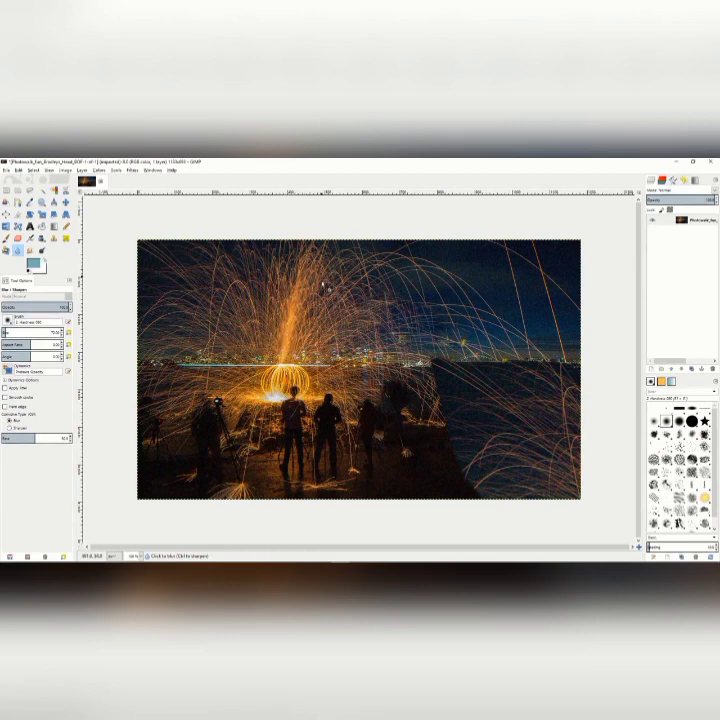
left_click(288, 366)
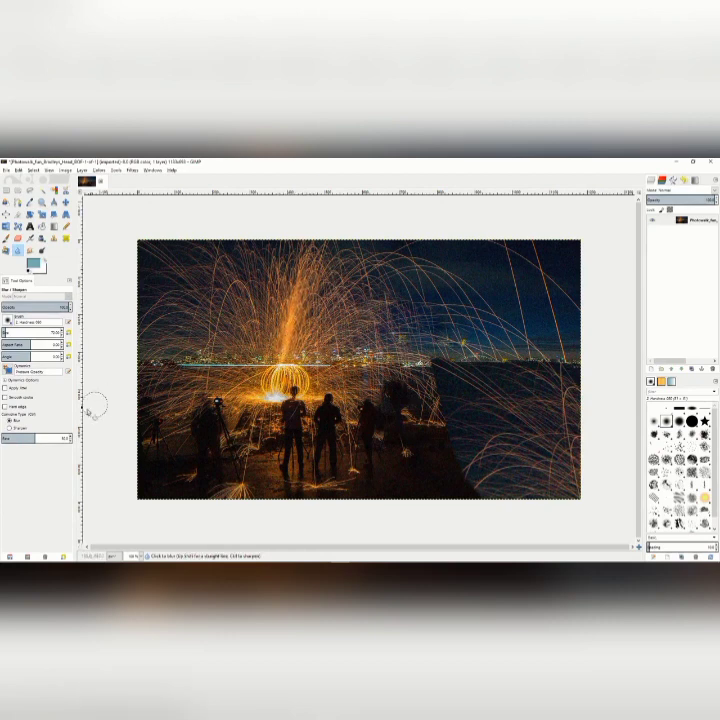
left_click(8, 428)
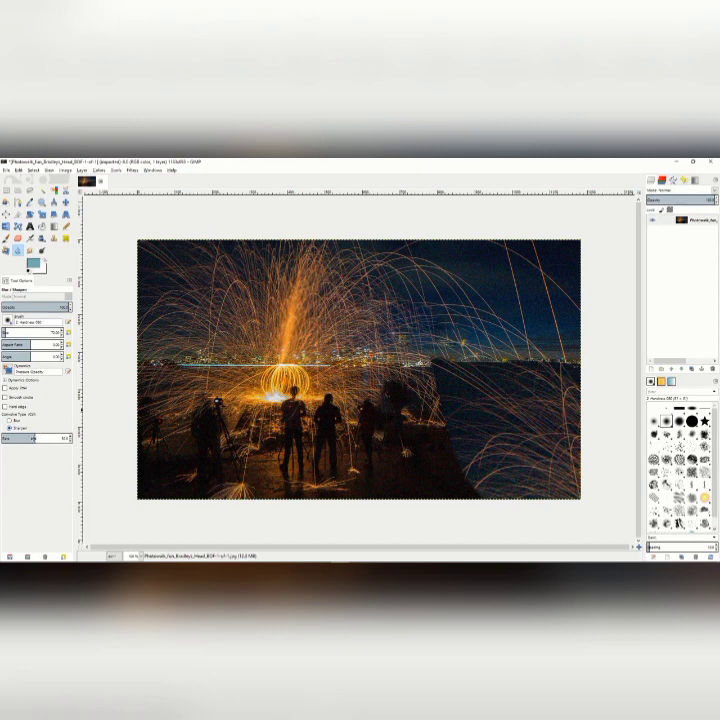
left_click_drag(37, 437, 55, 437)
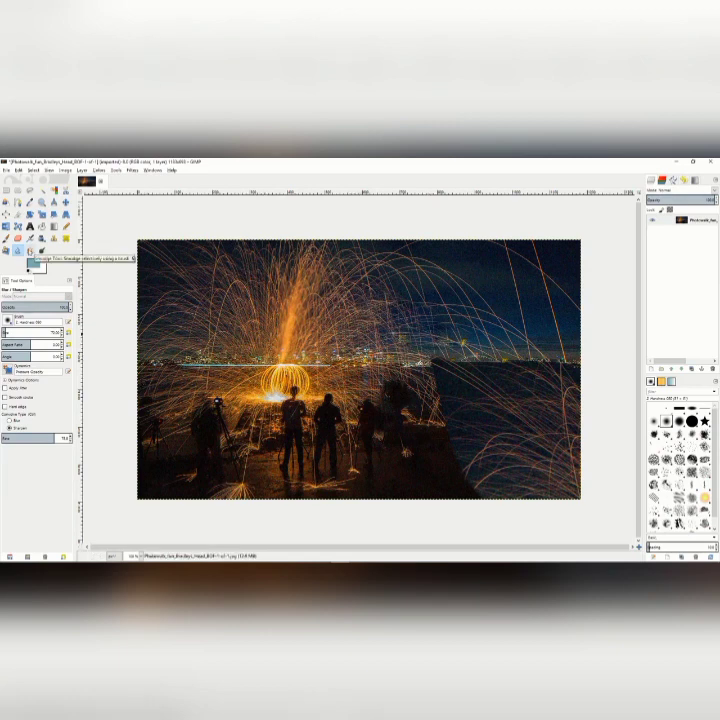
Smudge the light trails in the sky just right of the photo's center down toward the skyline.
left_click(30, 251)
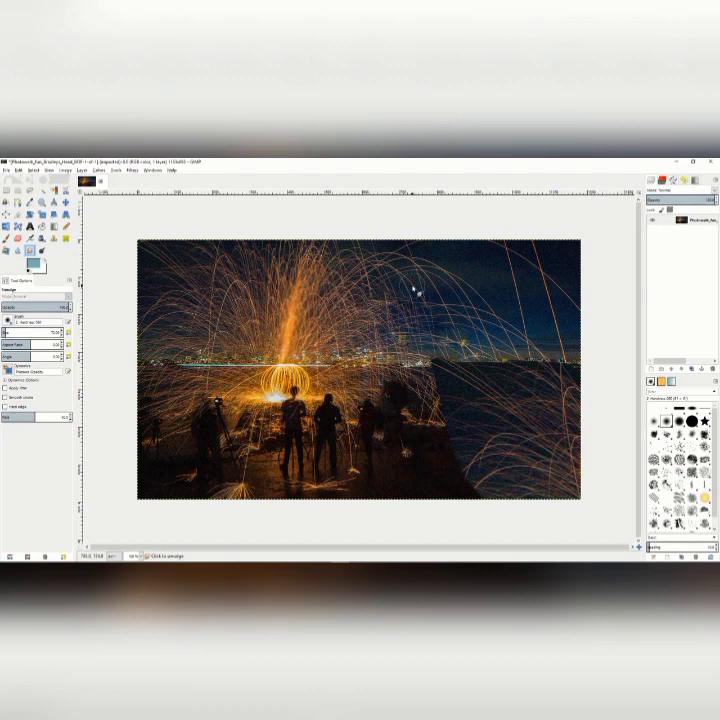
mouse_move(413, 289)
left_mouse_down()
mouse_move(360, 280)
mouse_move(372, 296)
mouse_move(356, 283)
mouse_move(390, 315)
mouse_move(373, 311)
mouse_move(409, 326)
mouse_move(395, 312)
mouse_move(421, 322)
mouse_move(387, 307)
mouse_move(433, 333)
mouse_move(400, 324)
mouse_move(431, 334)
left_mouse_up()
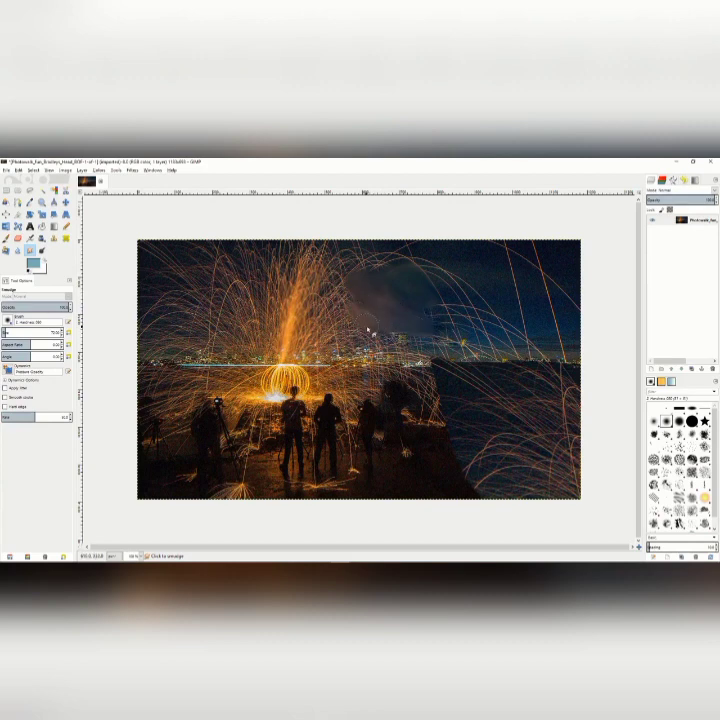
Dodge the midtones along the horizon beside the glowing orb, and set the Dodge / Burn tool to Burn.
left_click(30, 250)
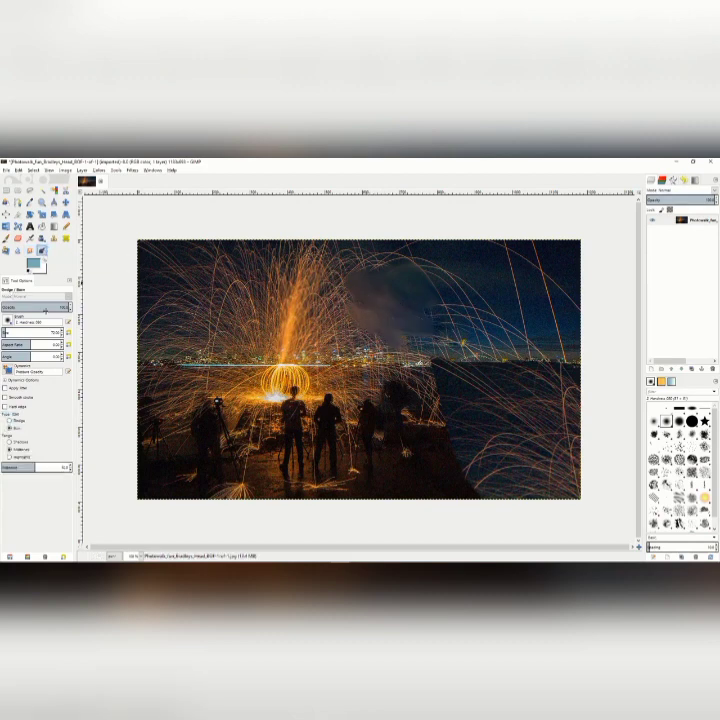
left_click(9, 420)
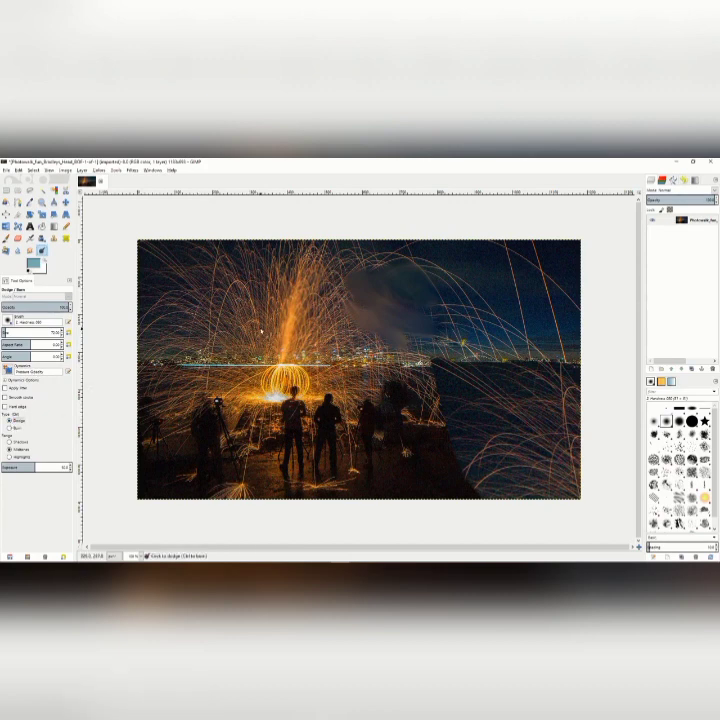
mouse_move(265, 370)
left_mouse_down()
mouse_move(290, 378)
mouse_move(256, 388)
mouse_move(230, 370)
left_mouse_up()
left_click(12, 428)
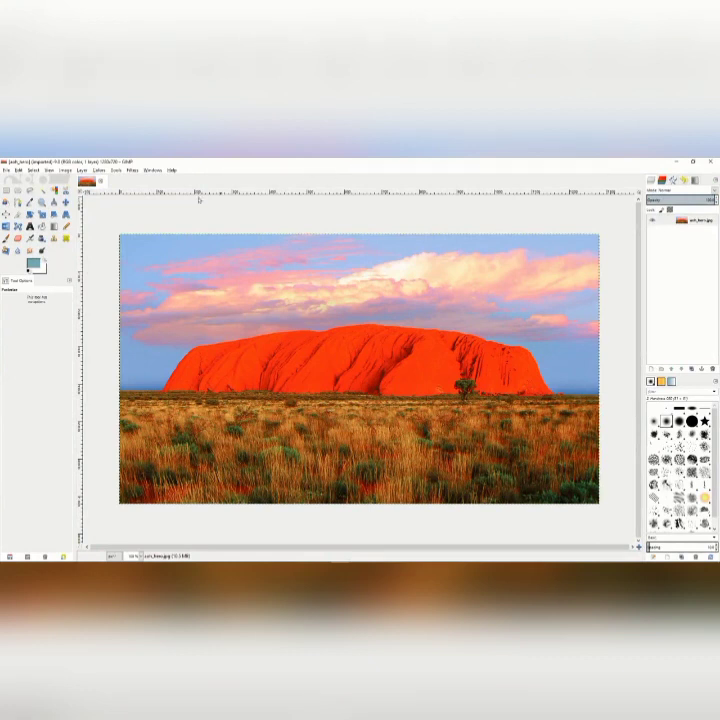
Try a midtone Color Balance on the red rock photo with red about 30, green about 27 and blue about -33.
left_click(98, 170)
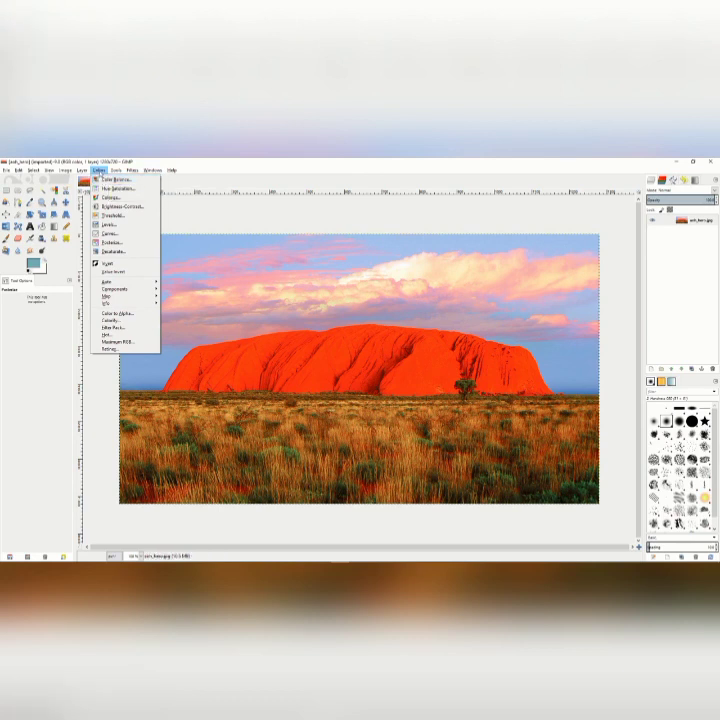
left_click(105, 179)
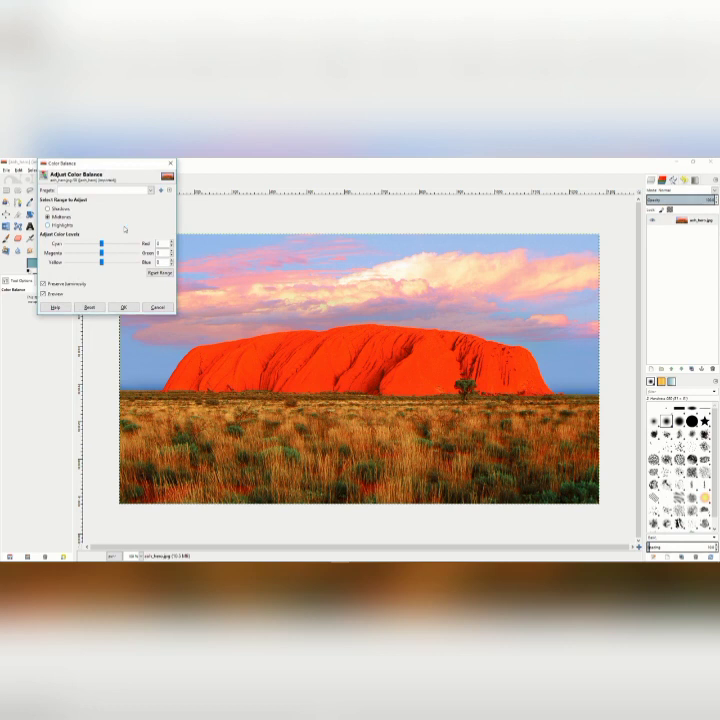
left_click_drag(101, 243, 89, 262)
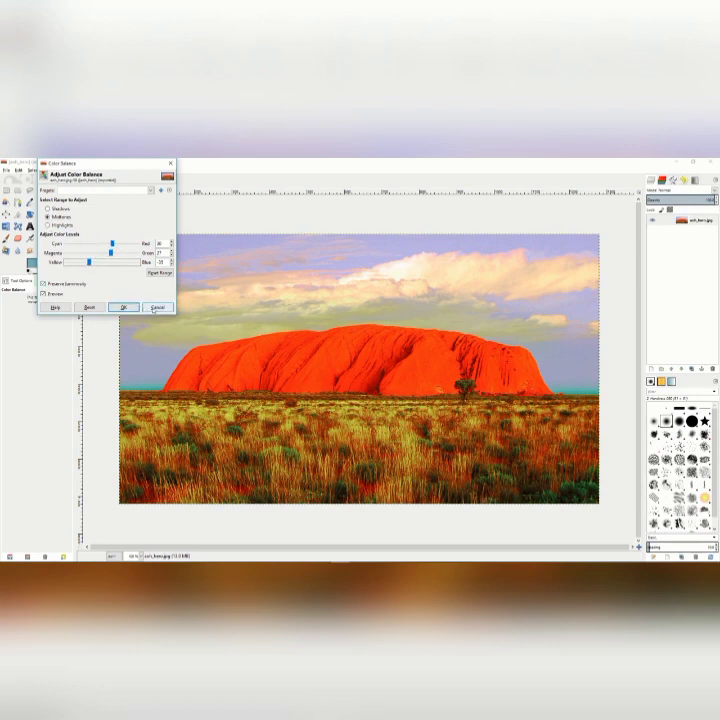
left_click(156, 307)
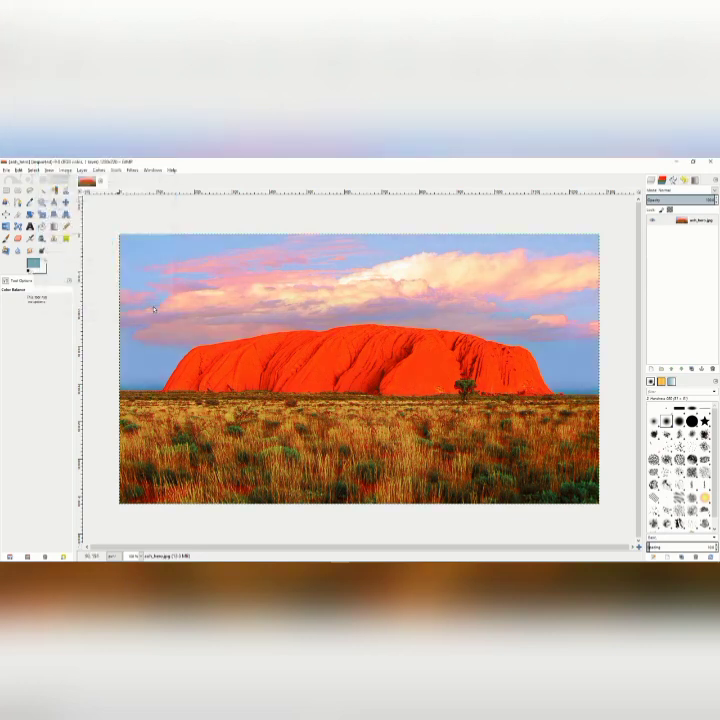
Try a Hue-Saturation adjustment on the rock photo with hue about 78, lightness about -55 and saturation about -57.
left_click(99, 170)
left_click(117, 188)
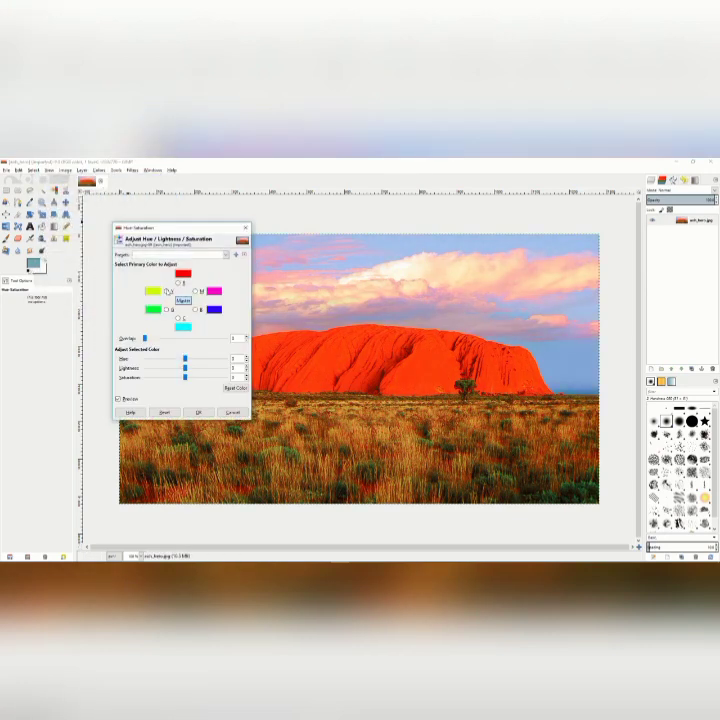
left_click_drag(184, 358, 202, 359)
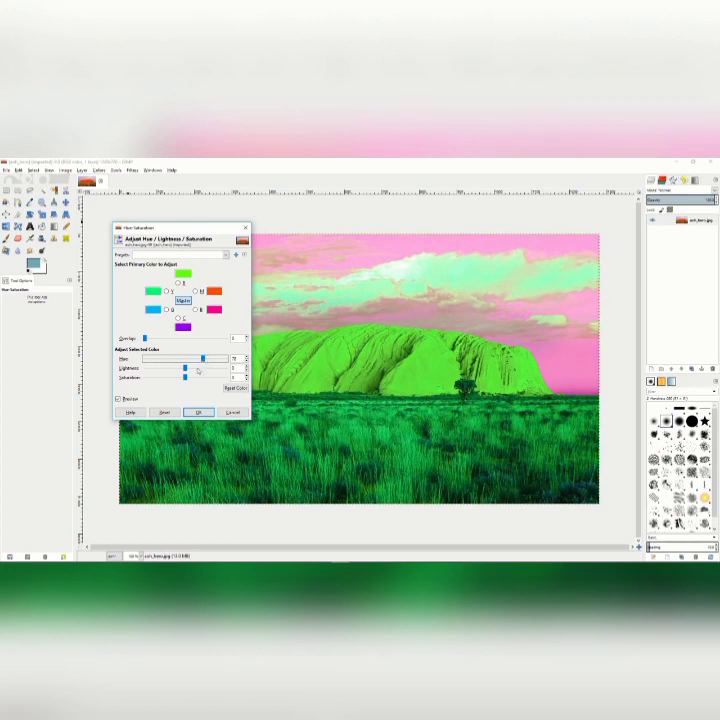
left_click_drag(184, 368, 210, 378)
left_click_drag(210, 378, 162, 378)
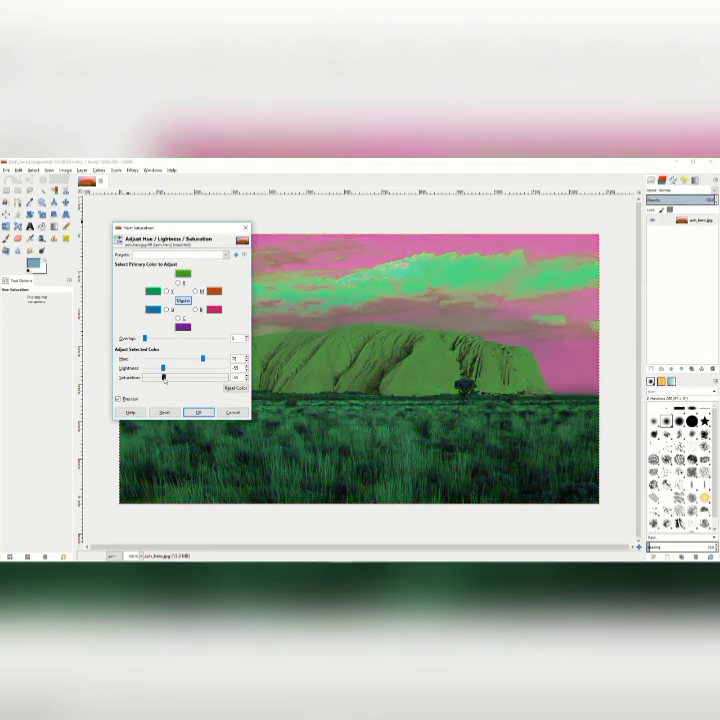
left_click(233, 413)
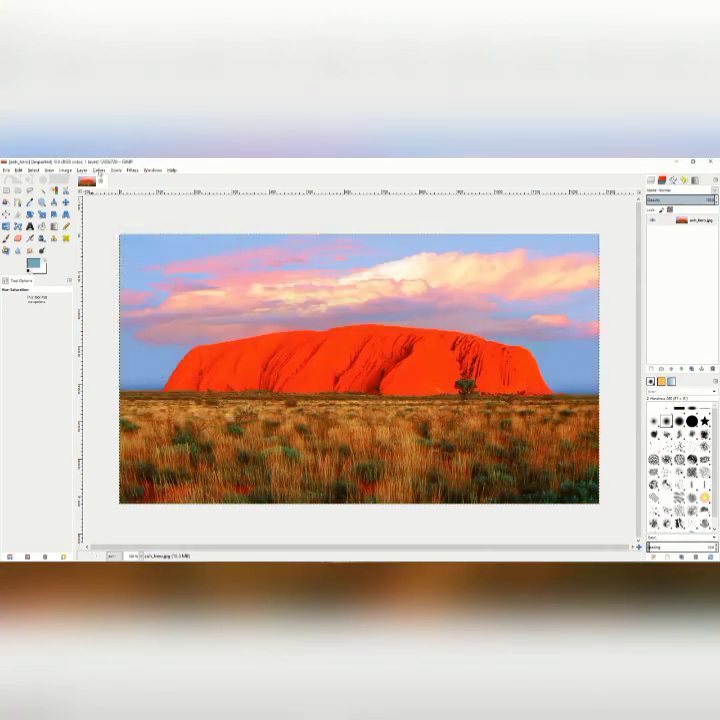
Try colorizing the rock photo green with hue about 84, saturation about 82 and lightness about -52.
left_click(99, 170)
left_click(110, 197)
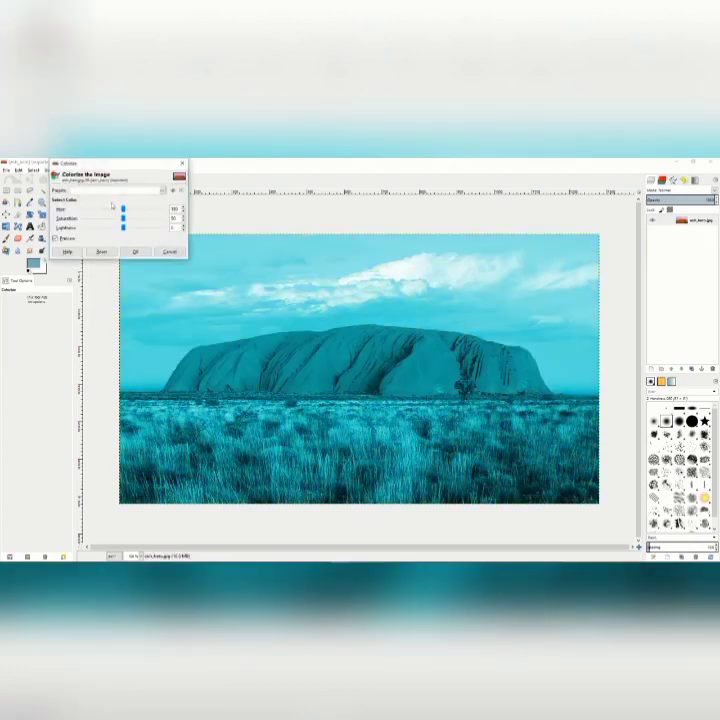
left_click_drag(123, 210, 101, 228)
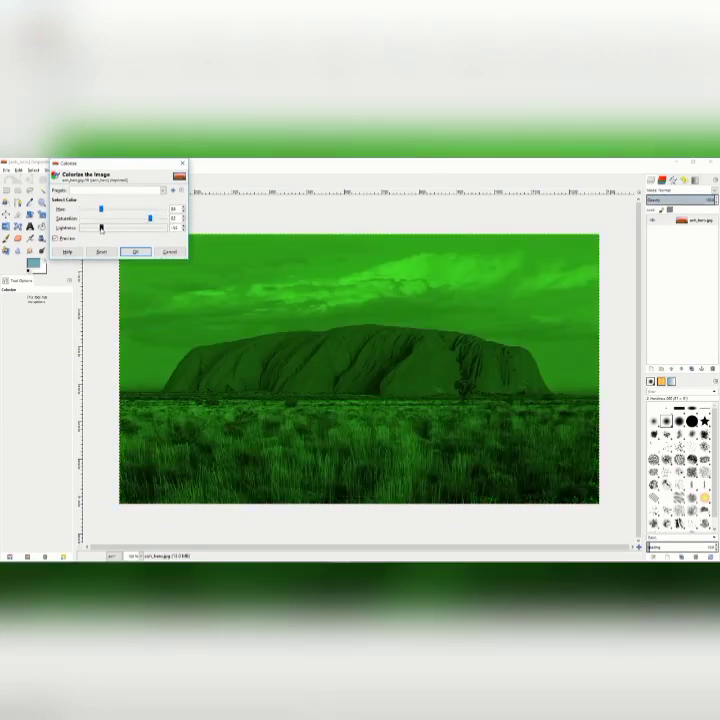
left_click(169, 253)
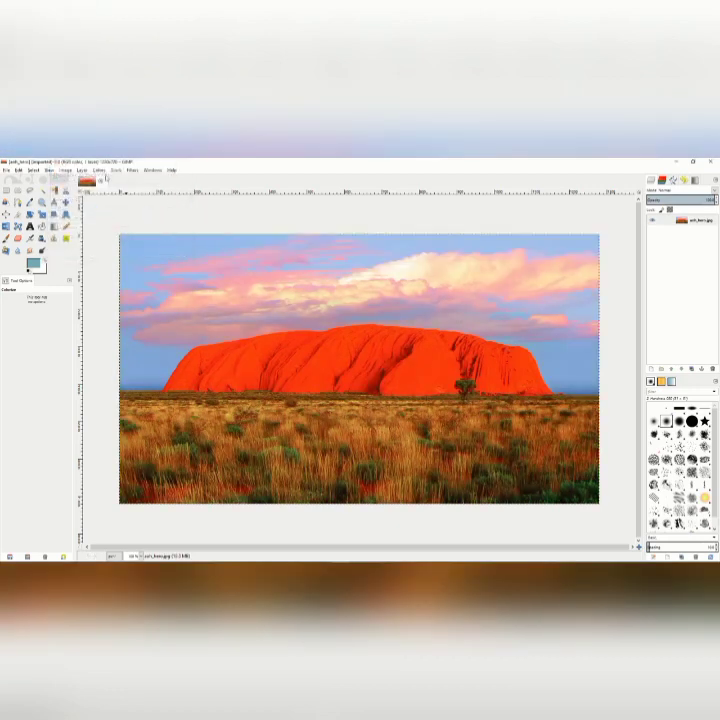
Darken and soften the rock photo with Brightness-Contrast, setting brightness to about -69 and contrast to about -22.
left_click(99, 170)
left_click(118, 206)
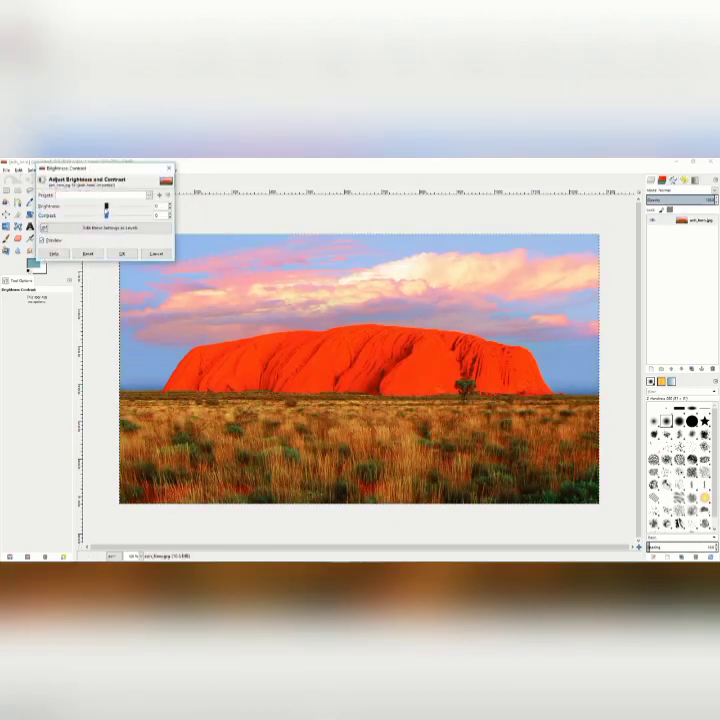
mouse_move(106, 207)
left_mouse_down()
mouse_move(86, 207)
mouse_move(118, 216)
mouse_move(103, 216)
left_mouse_up()
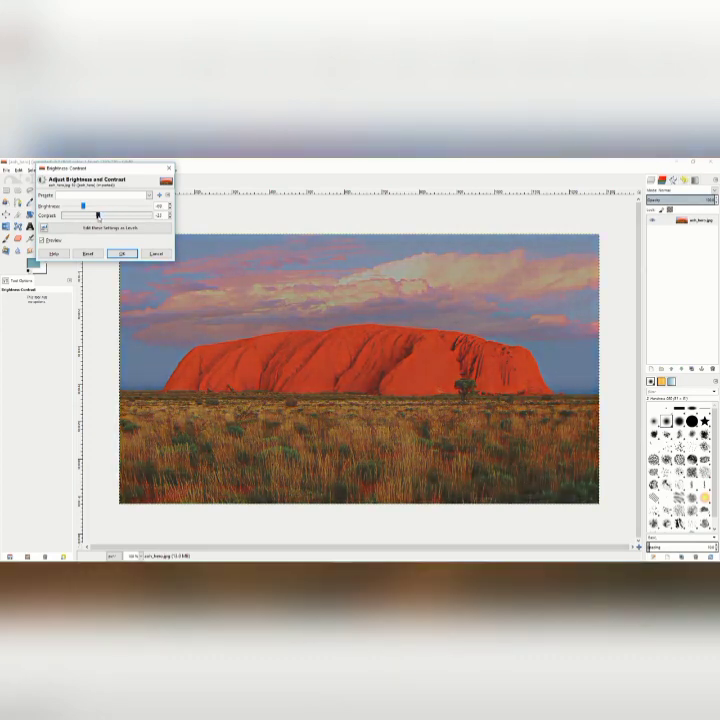
left_click(122, 253)
Try a black-and-white Threshold on the rock photo with the lower limit at about 113.
left_click(99, 170)
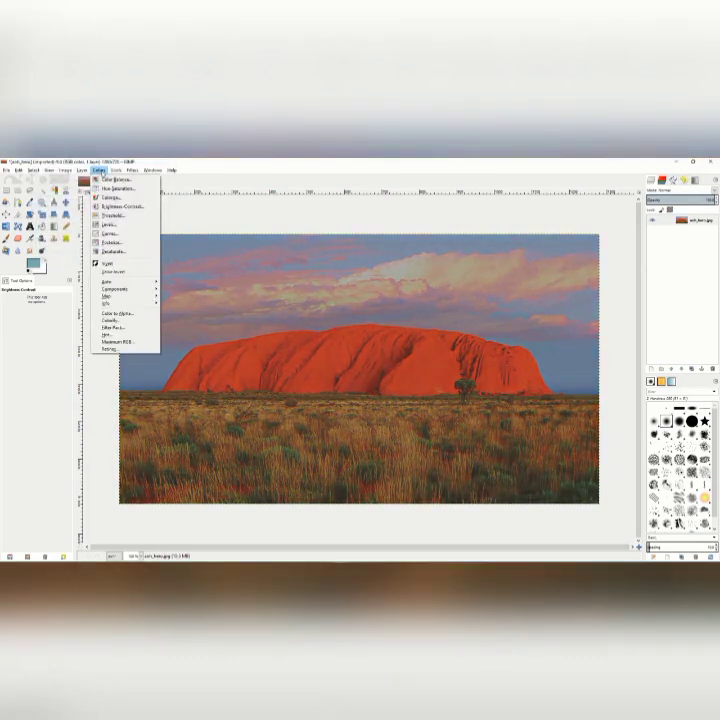
left_click(109, 217)
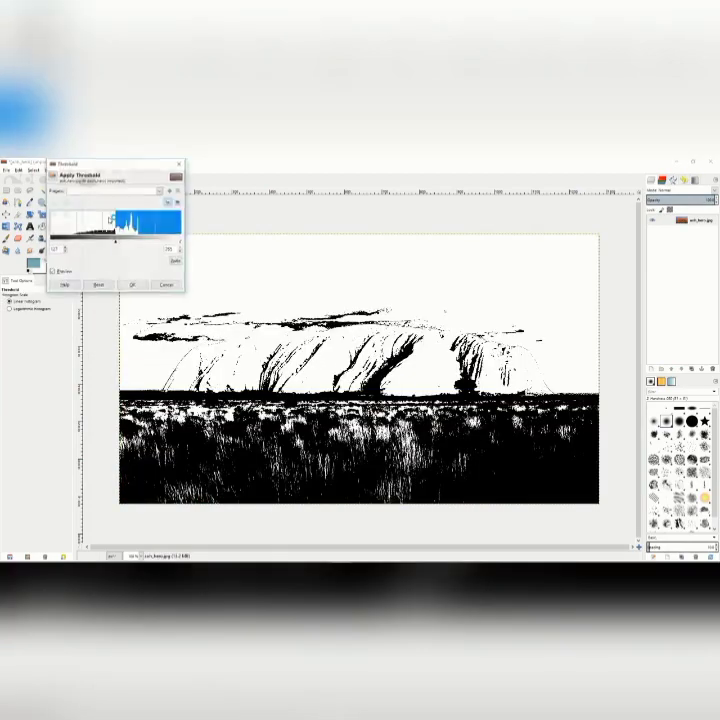
mouse_move(115, 240)
left_mouse_down()
mouse_move(132, 243)
mouse_move(111, 245)
left_mouse_up()
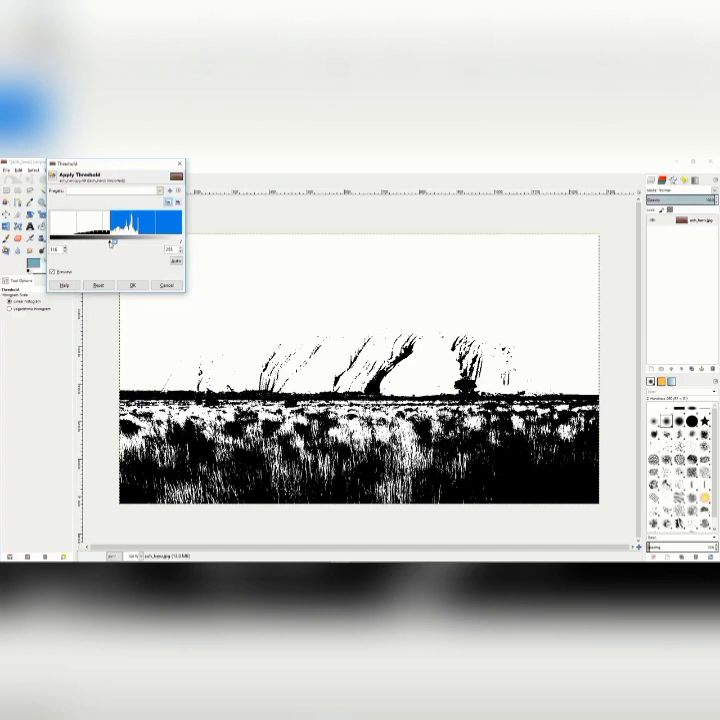
left_click_drag(111, 244, 109, 244)
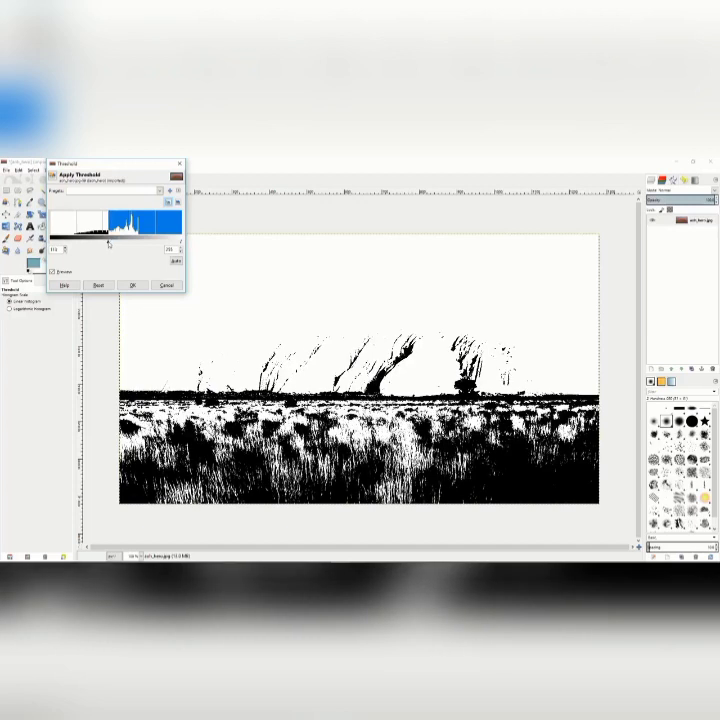
left_click(163, 286)
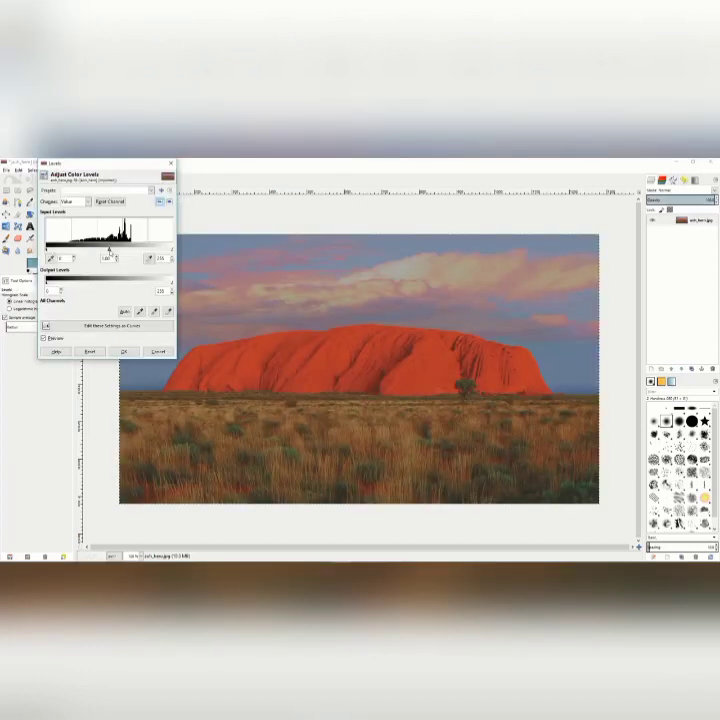
Try darkening the rock photo's midtones in Levels with a gamma of about 0.69.
left_click_drag(110, 249, 121, 250)
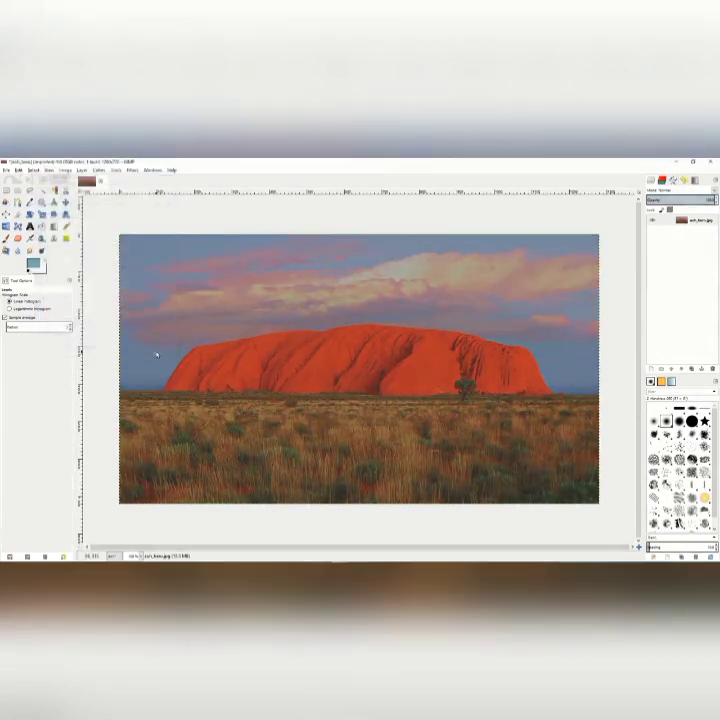
left_click(158, 351)
Try an S-shaped contrast curve on the rock photo's Value channel, view the Red channel's curve, and discard the adjustment.
left_click(99, 170)
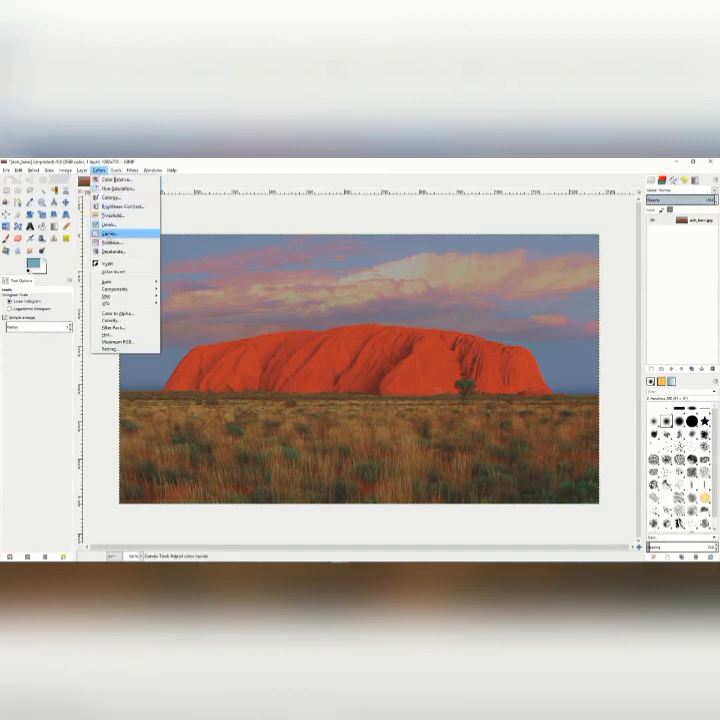
left_click(108, 233)
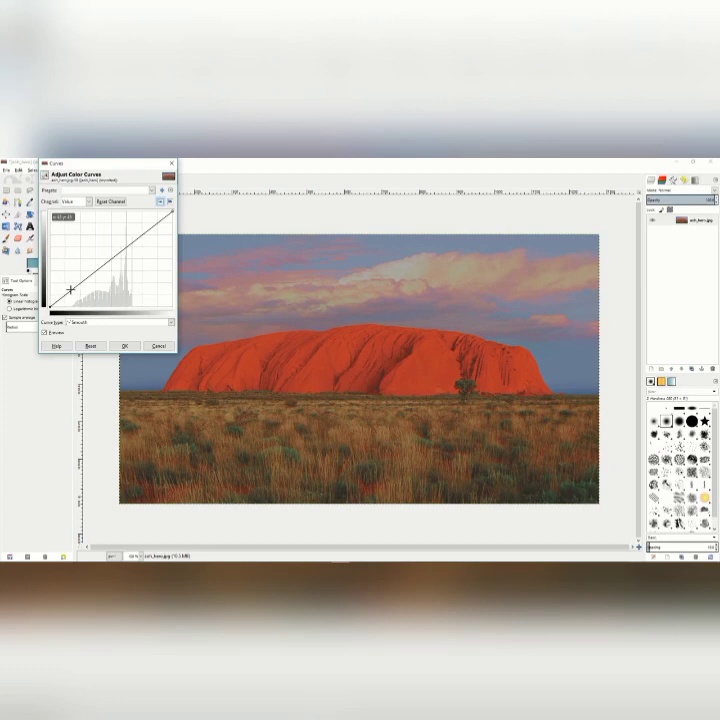
left_click_drag(71, 290, 78, 297)
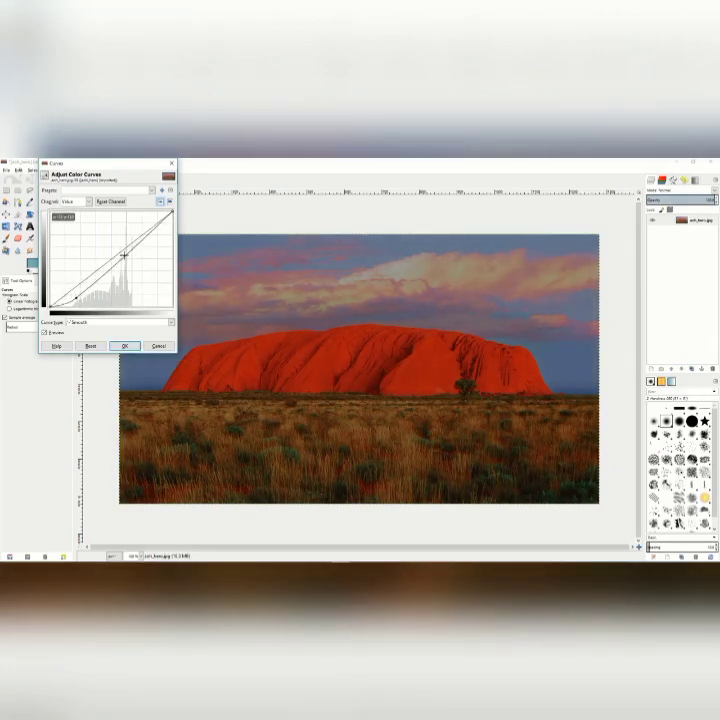
left_click(151, 233)
left_click_drag(151, 233, 146, 225)
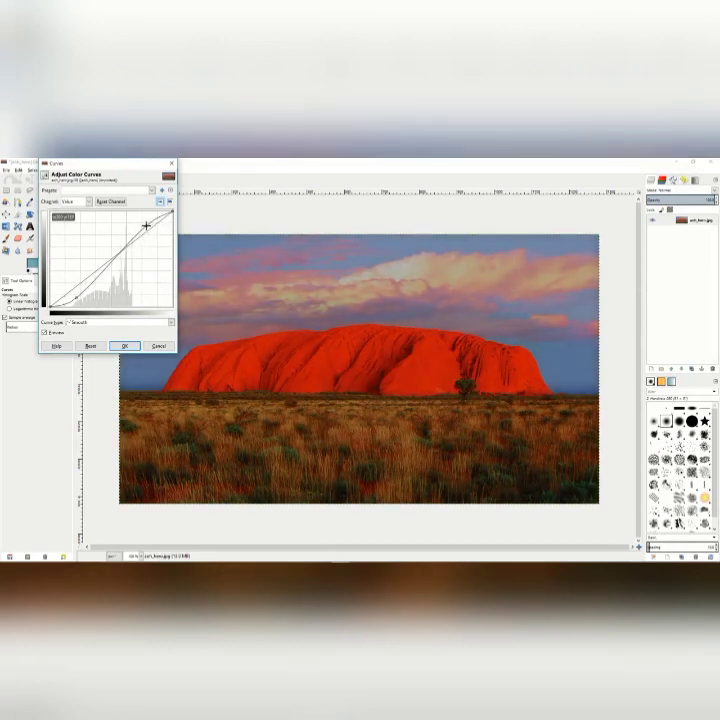
left_click(88, 203)
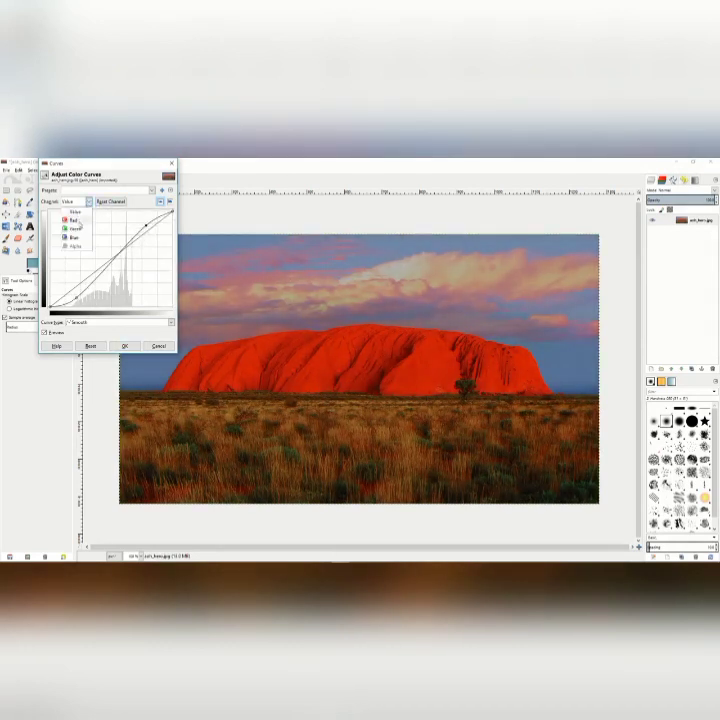
left_click(74, 219)
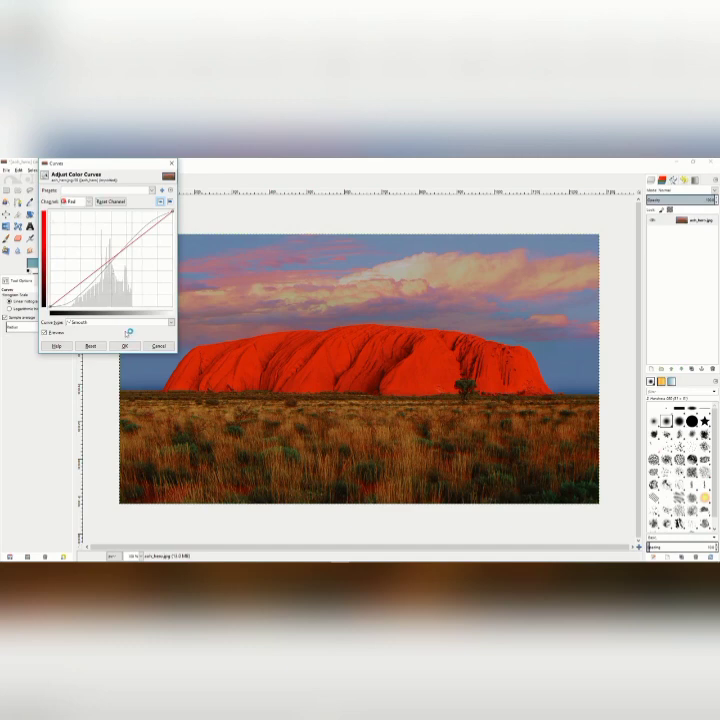
left_click(157, 345)
Try posterizing the rock photo with 2 levels and discard the effect.
left_click(99, 170)
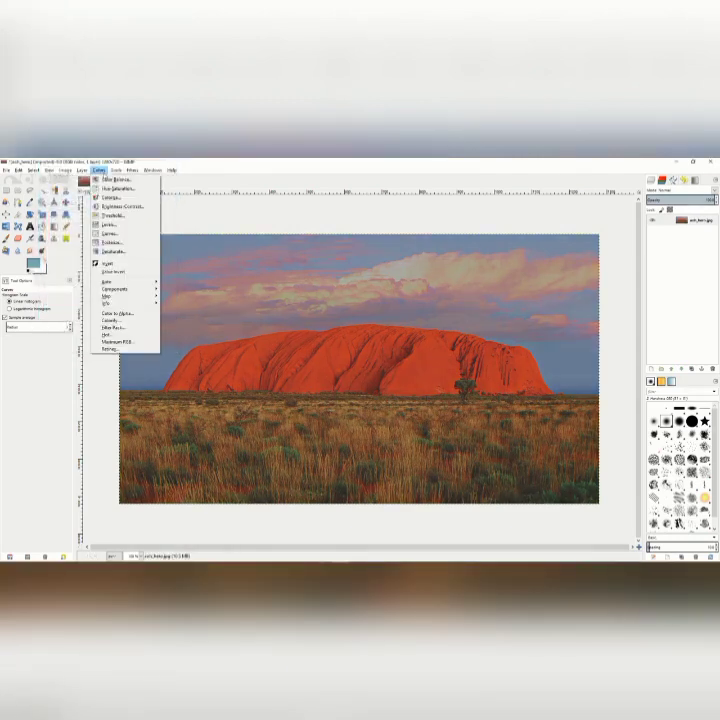
left_click(110, 242)
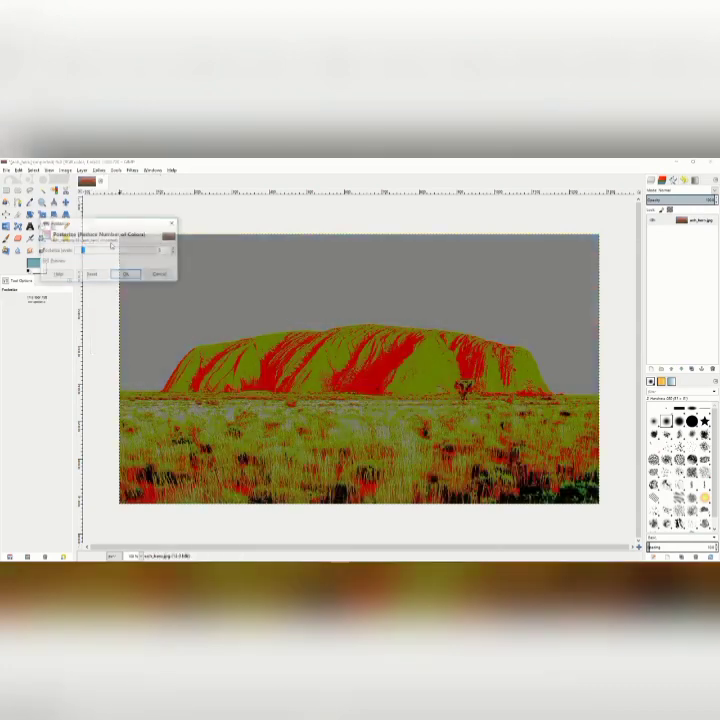
mouse_move(83, 251)
left_mouse_down()
mouse_move(137, 252)
mouse_move(79, 251)
left_mouse_up()
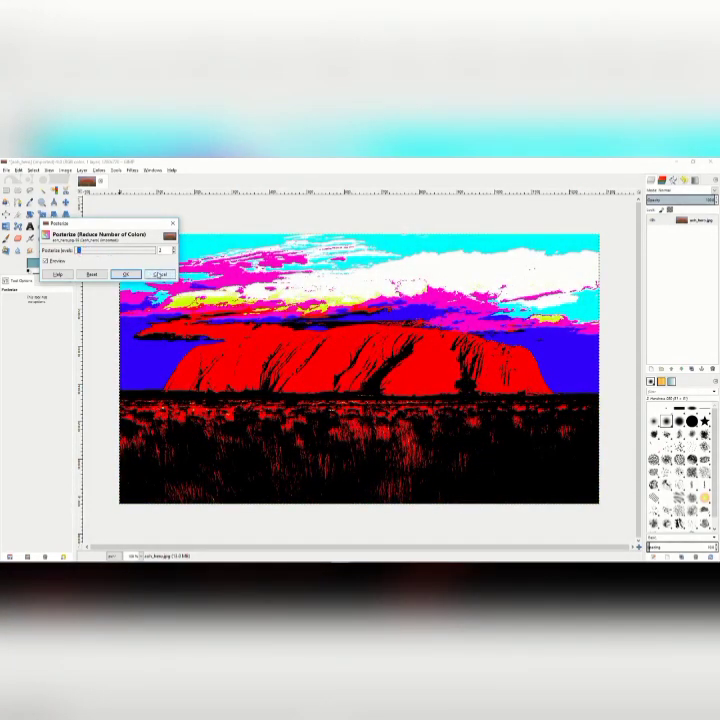
left_click(160, 274)
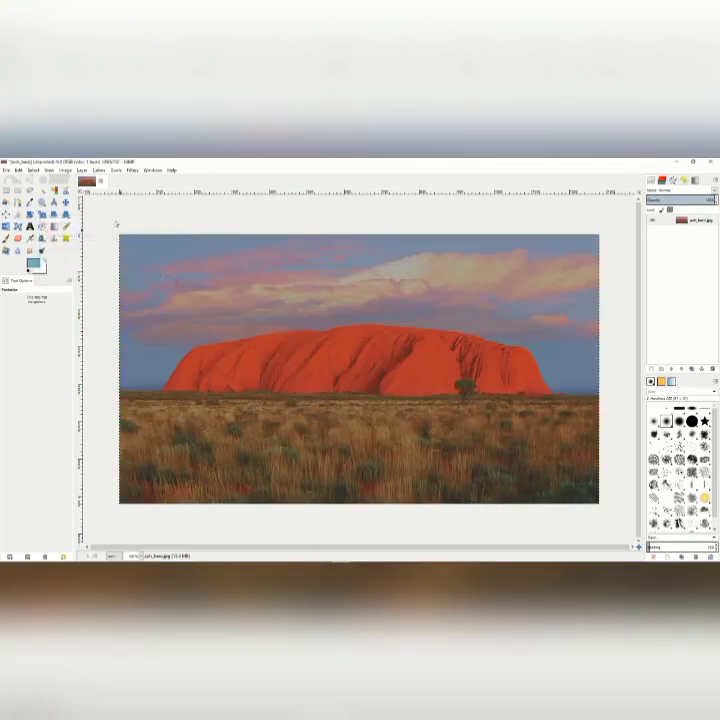
Try desaturating the rock photo, comparing the Lightness, Luminosity and Average gray shades, and discard the result.
left_click(99, 170)
mouse_move(129, 249)
left_click(183, 258)
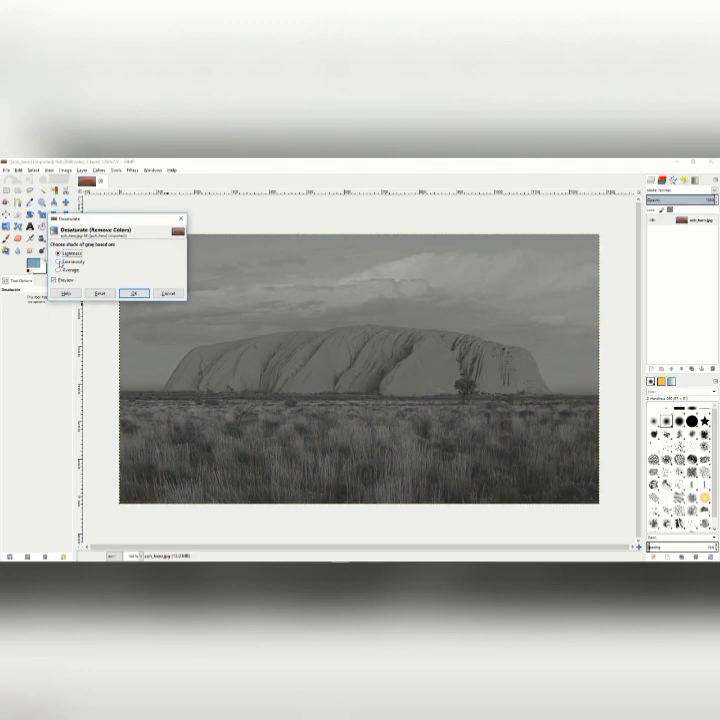
left_click(58, 262)
left_click(58, 270)
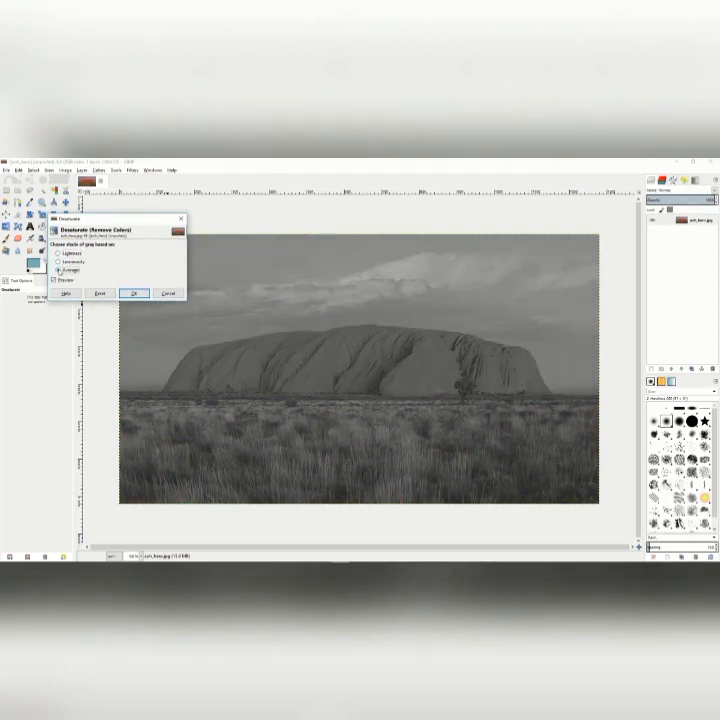
left_click(58, 253)
left_click(60, 262)
left_click(167, 293)
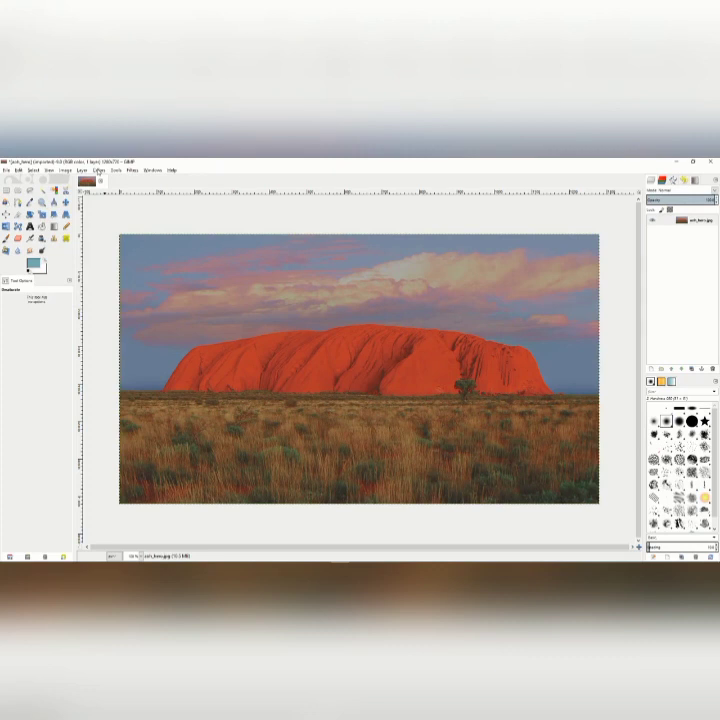
left_click(99, 170)
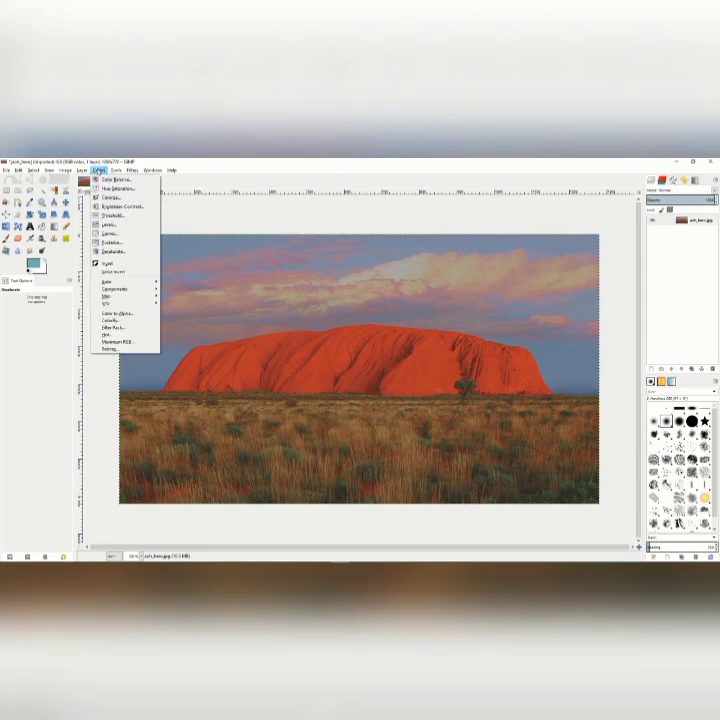
left_click(99, 170)
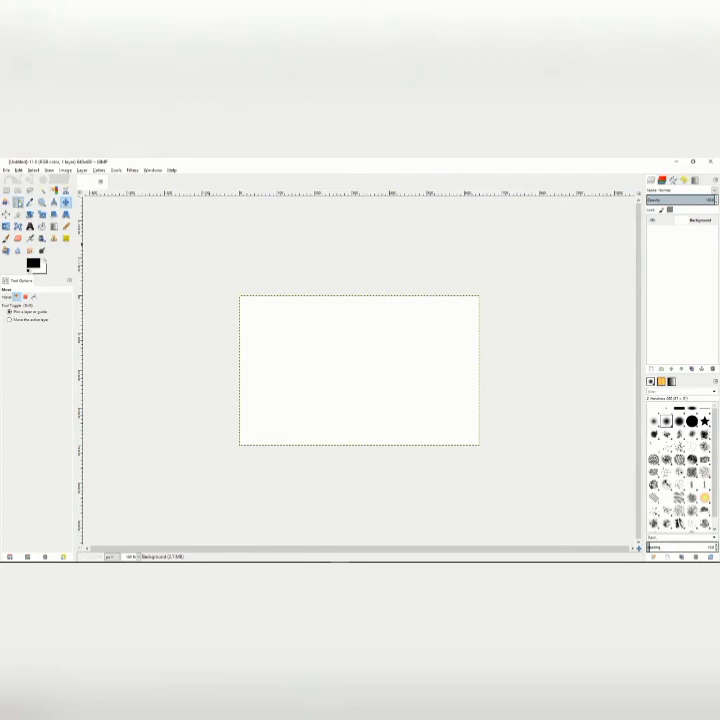
Draw a closed four-cornered polygonal path, roughly rectangular, in the upper-left part of the blank canvas with the Paths tool.
left_click(17, 203)
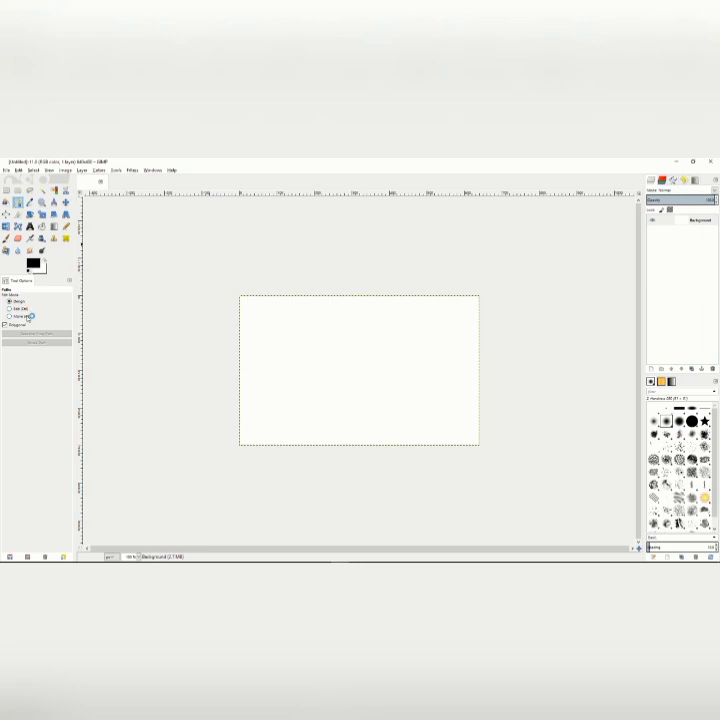
left_click(285, 330)
left_click(363, 328)
left_click(363, 362)
left_click(288, 366)
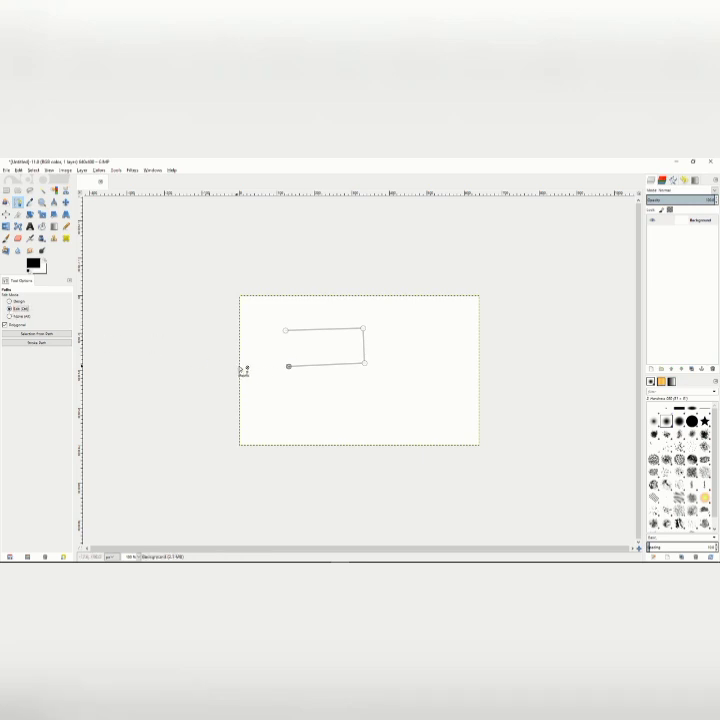
left_click(287, 331)
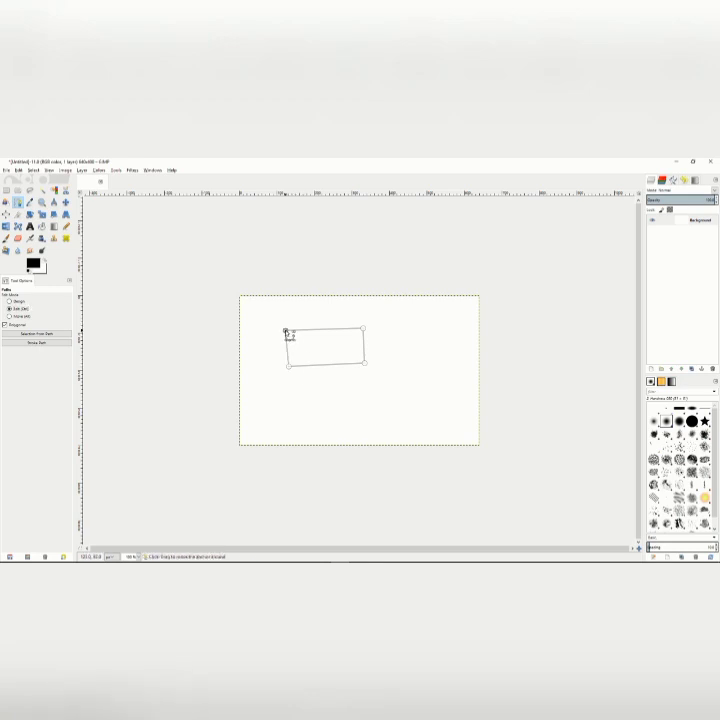
Move the four-cornered path slightly up and left on the canvas, and stroke it with a 6 px solid black line.
left_click(9, 316)
left_click_drag(342, 355, 318, 350)
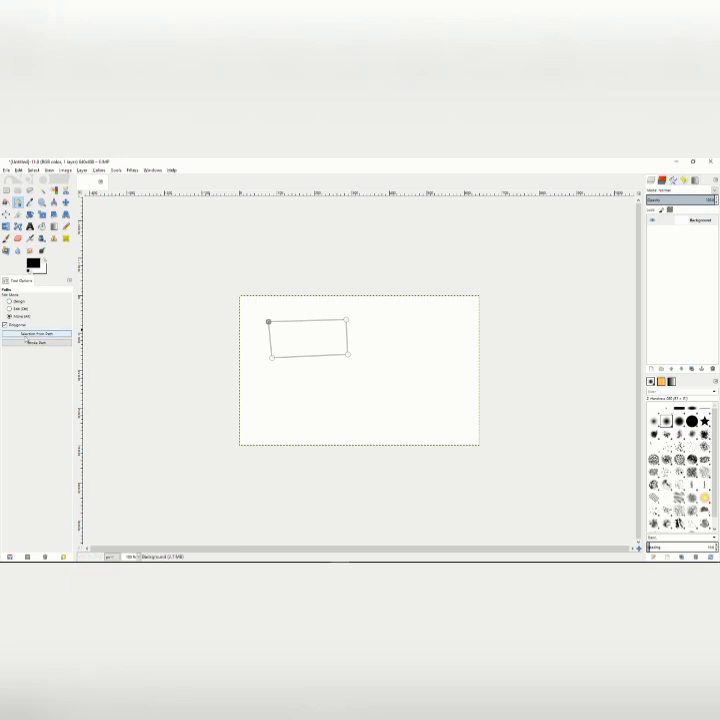
left_click(35, 342)
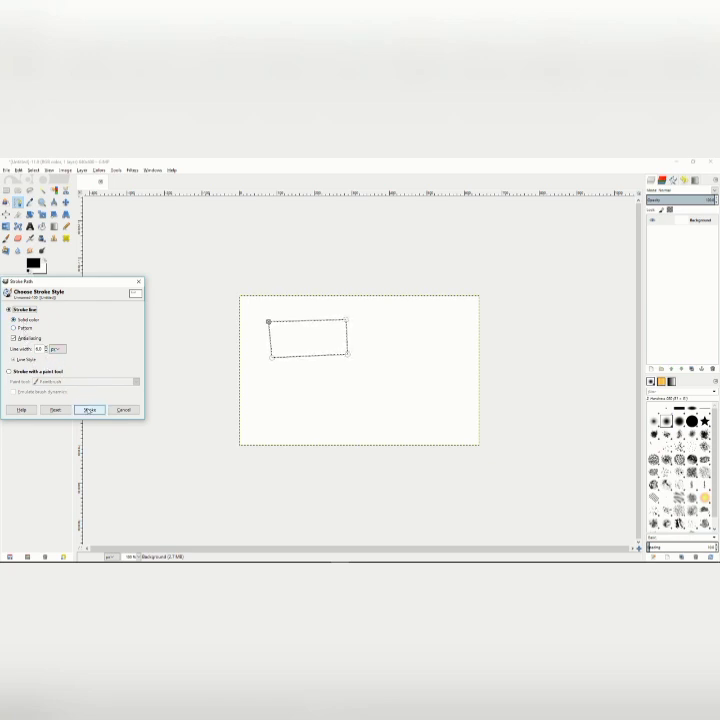
left_click(89, 409)
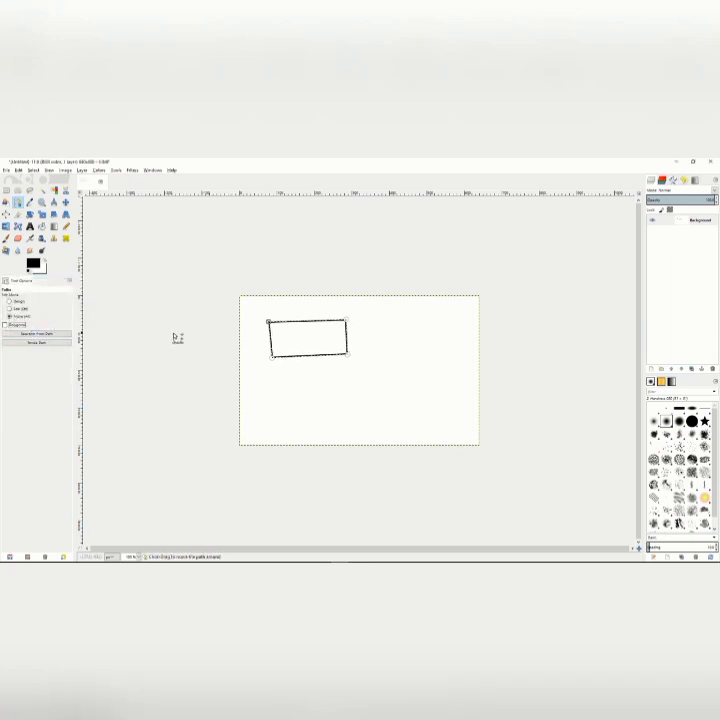
Draw a curved three-anchor path component below the stroked rectangle and close it at its first anchor in Edit mode.
left_click(11, 301)
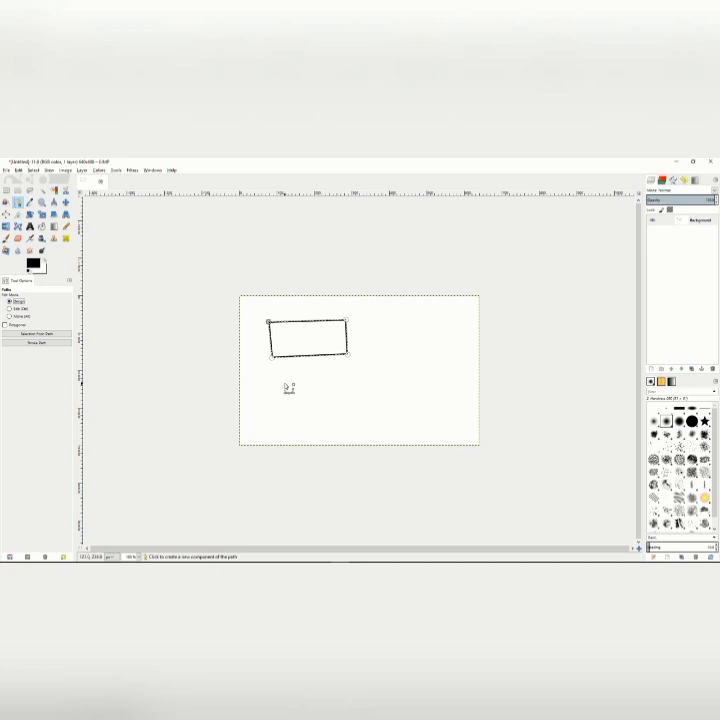
left_click_drag(282, 383, 337, 384)
left_click_drag(388, 404, 372, 403)
left_click_drag(327, 414, 352, 422)
left_click(17, 309)
left_click(281, 383)
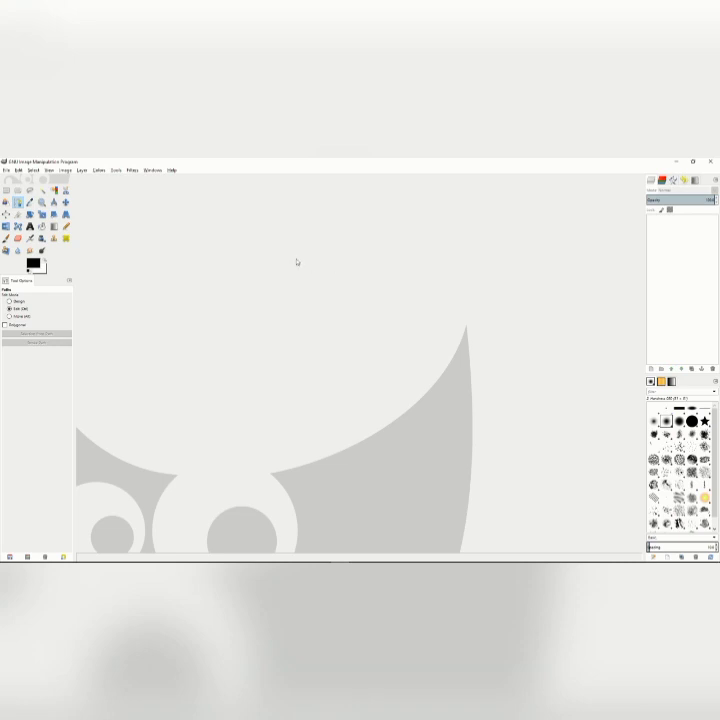
left_click(133, 170)
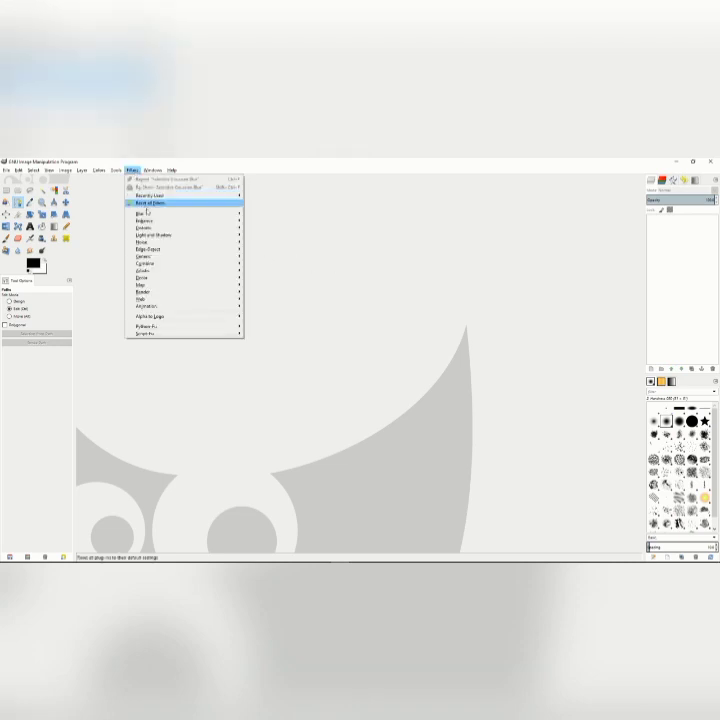
mouse_move(148, 215)
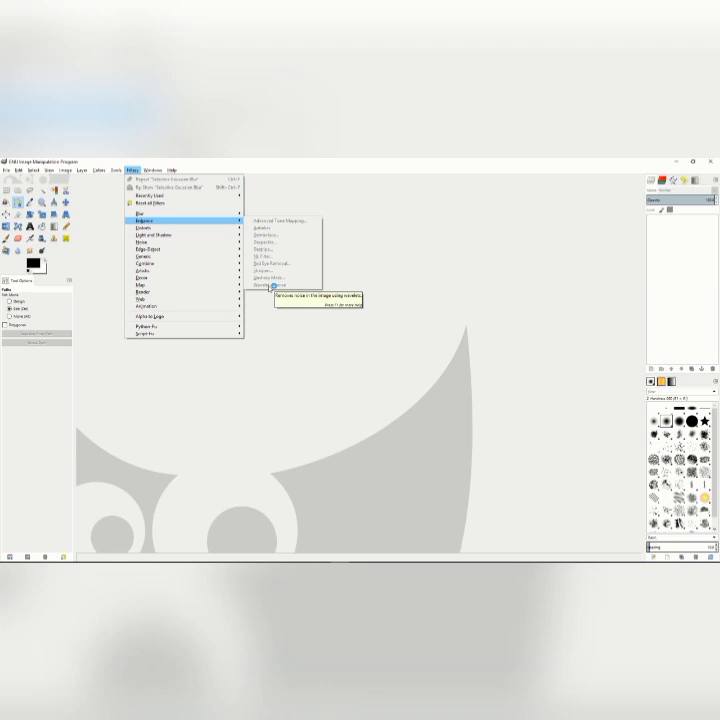
left_click(350, 266)
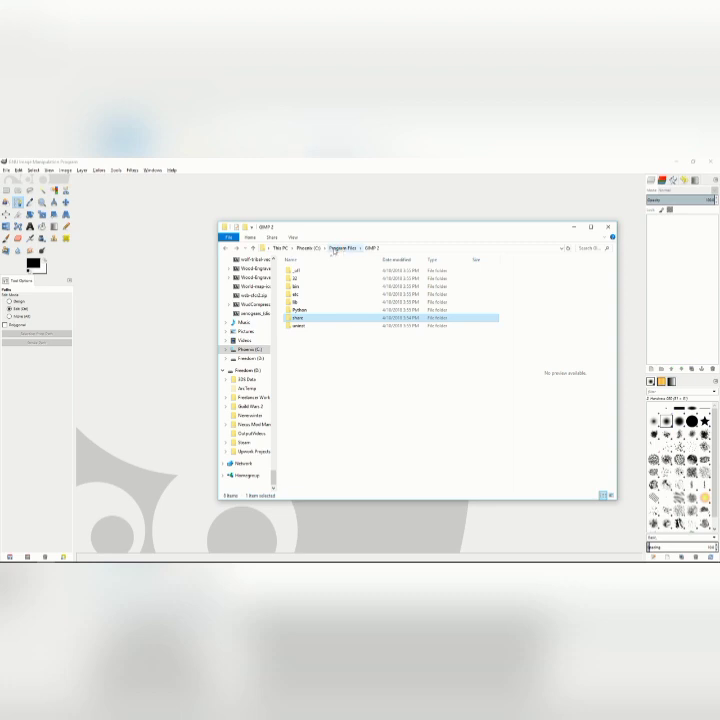
In File Explorer, open Program Files > GIMP 2 > lib > gimp > 2.0 > plug-ins and find wavelet-denoise.exe.
left_click(334, 249)
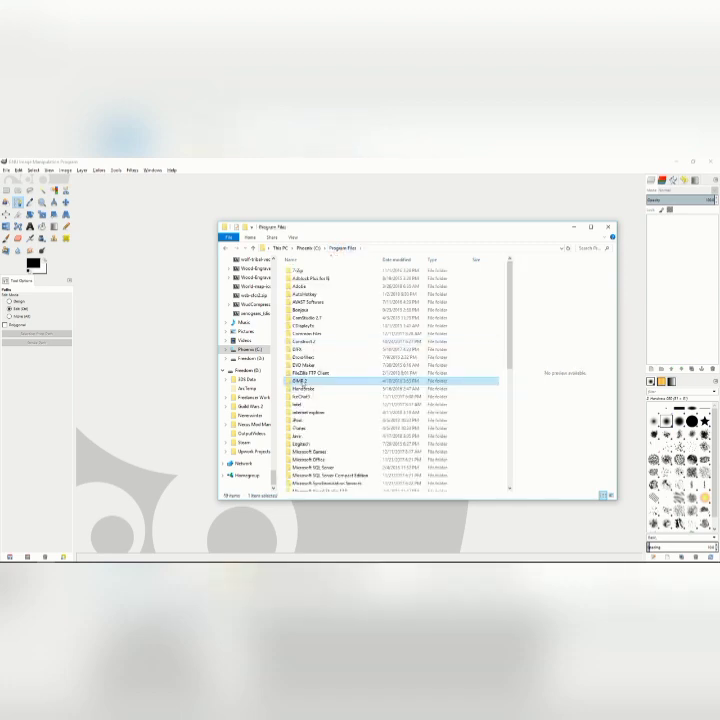
double_click(303, 383)
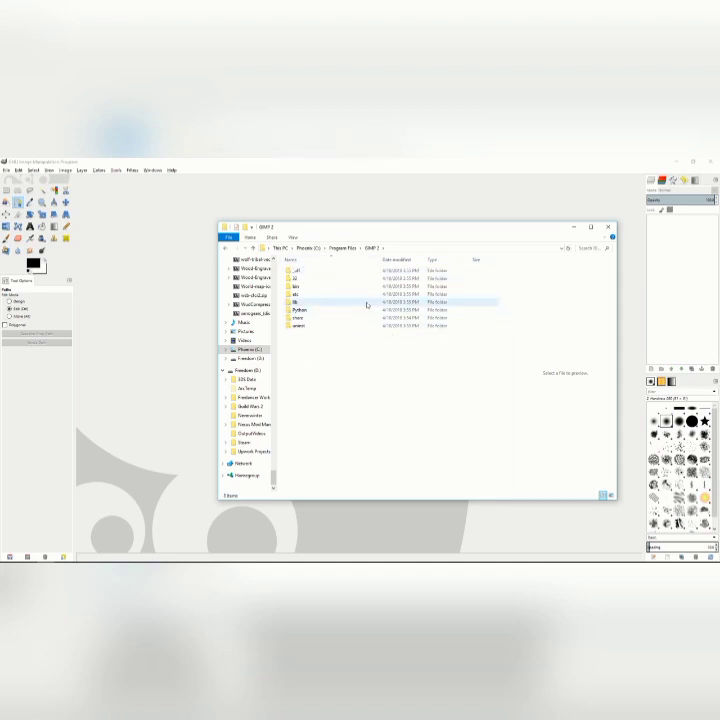
left_click(300, 287)
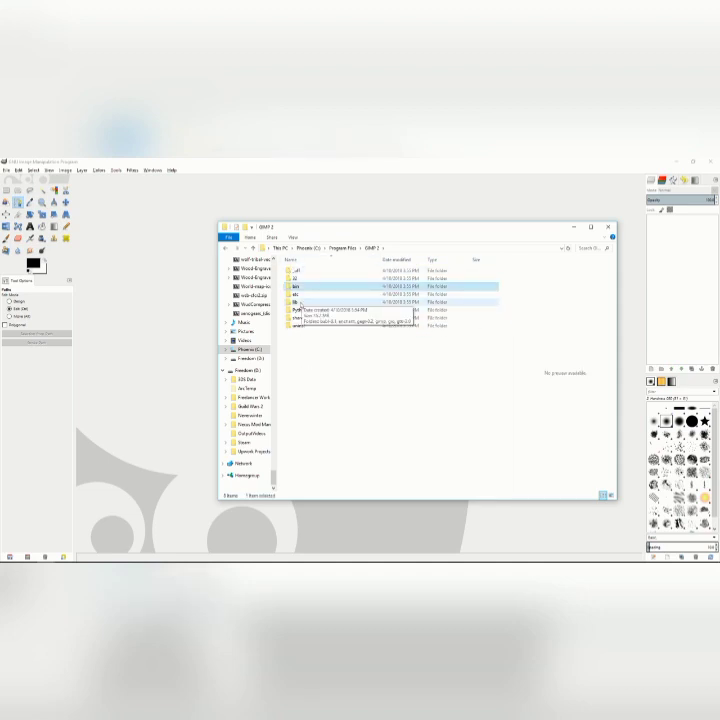
double_click(300, 302)
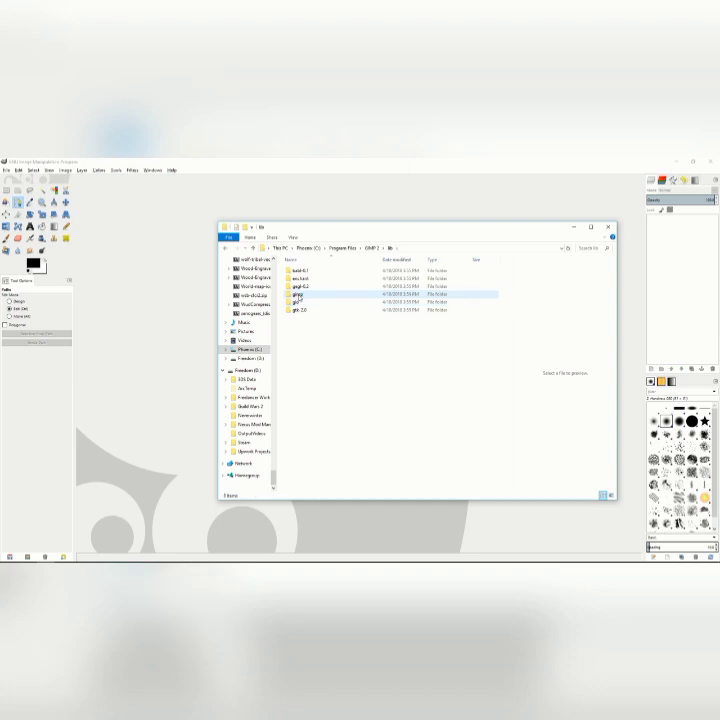
double_click(307, 296)
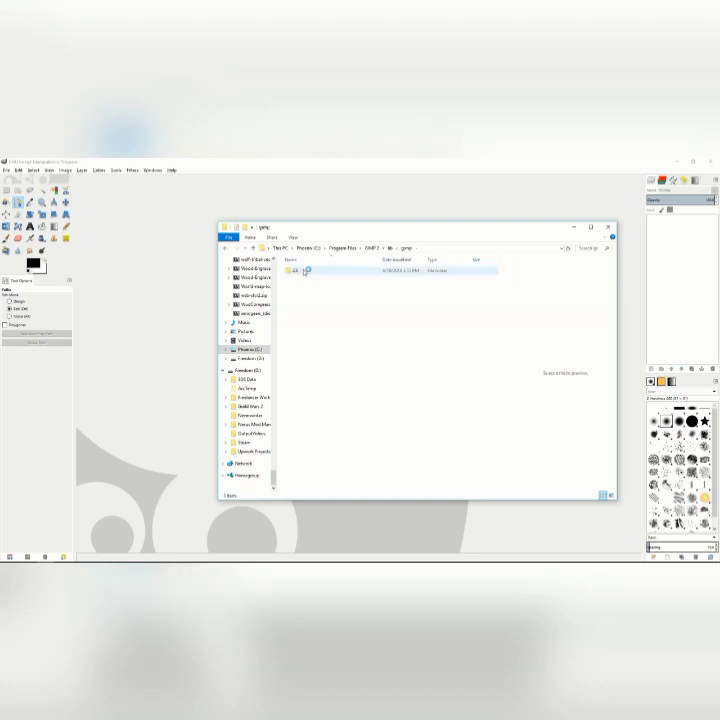
double_click(303, 271)
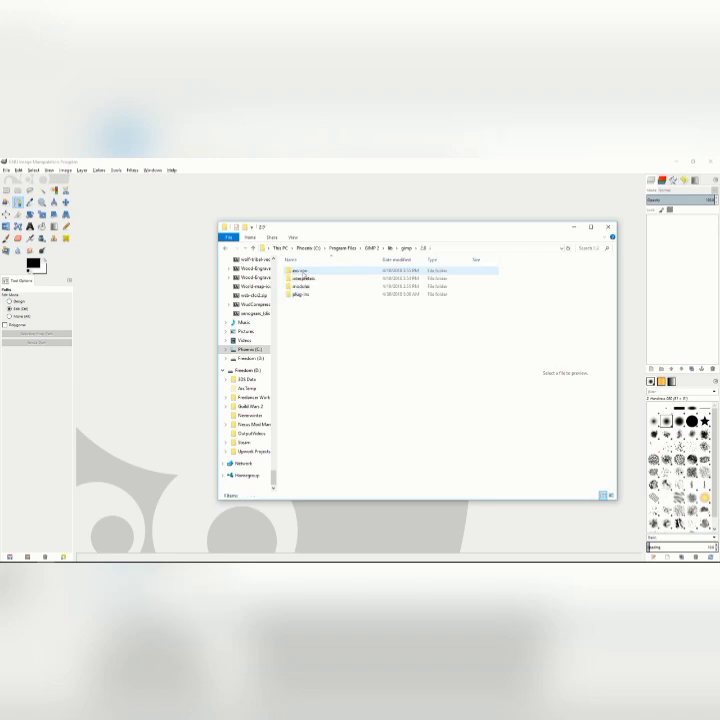
double_click(302, 295)
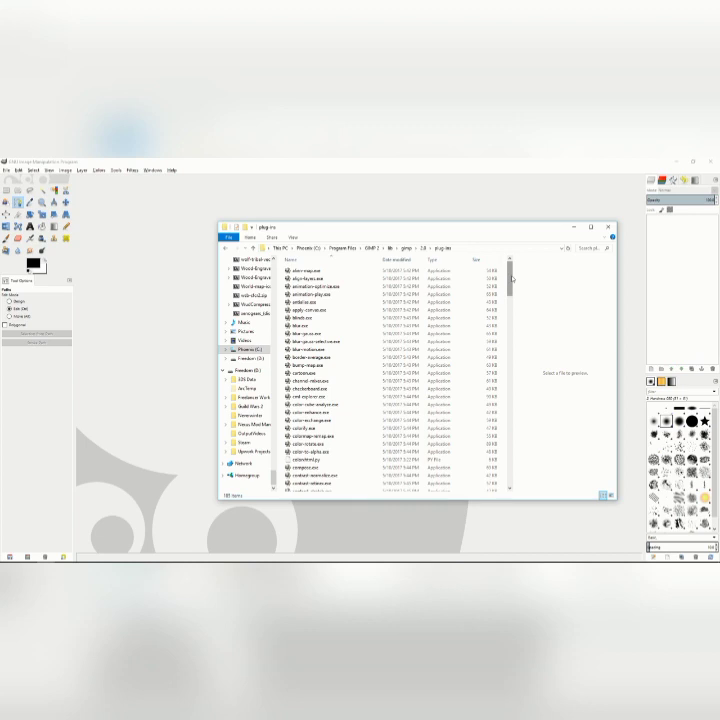
left_click_drag(511, 278, 518, 473)
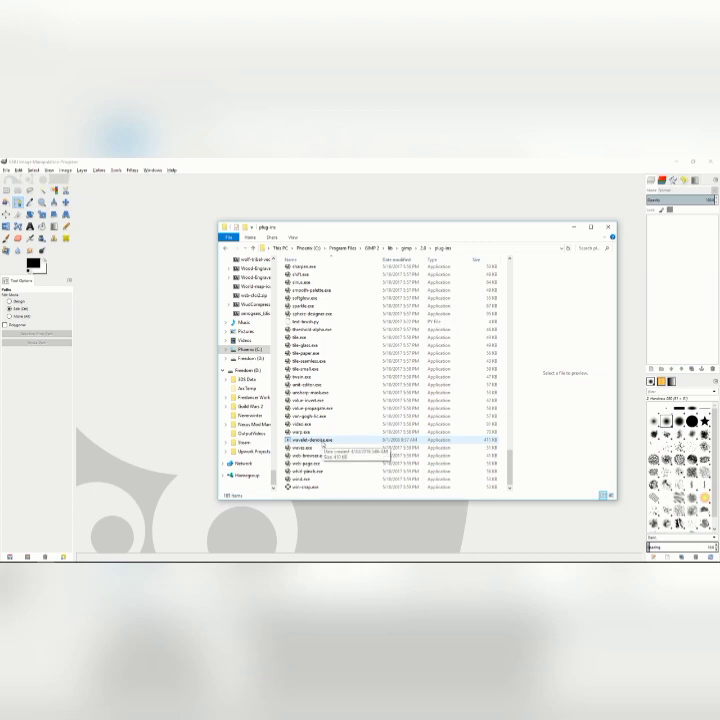
Return to the GIMP 2 program folder, open share > gimp > 2.0 > scripts inside it and select advancedtonemapping.scm.
key("alt+Up")
key("alt+Up")
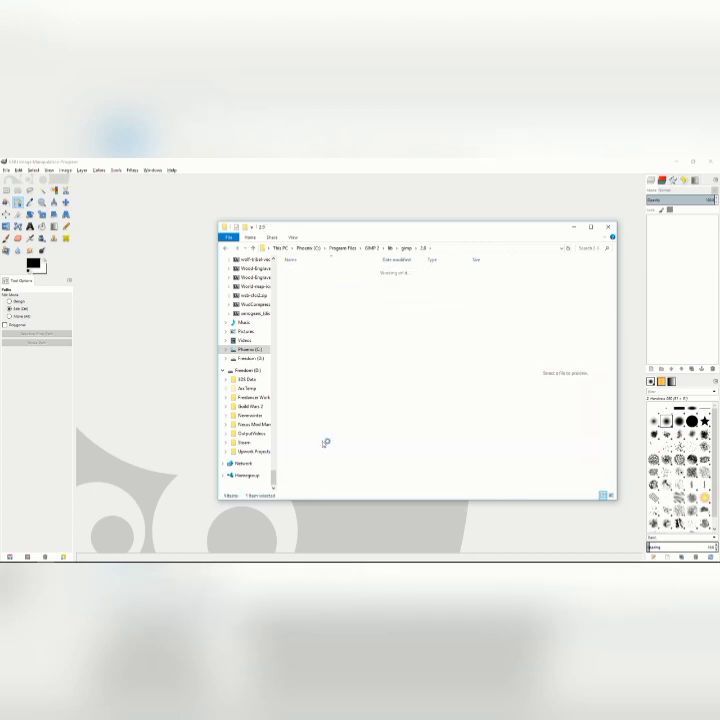
key("alt+Up")
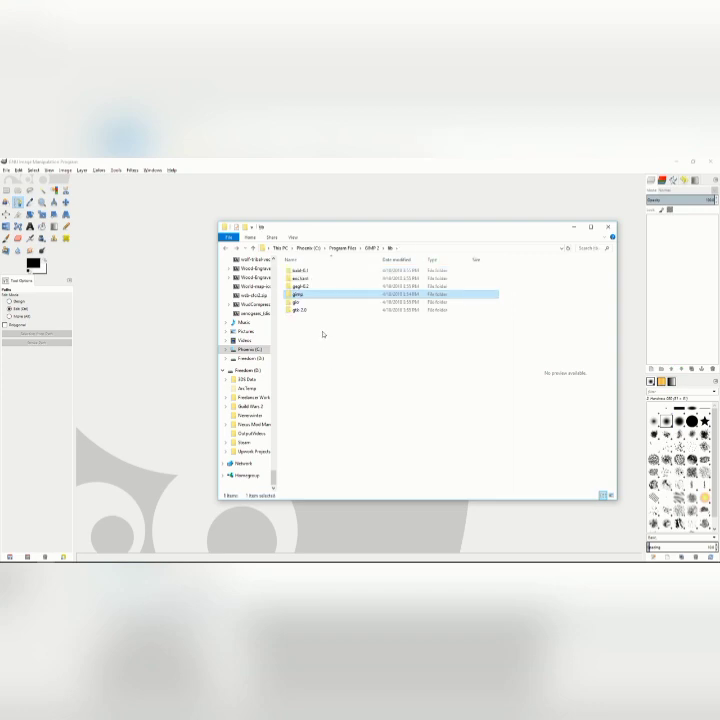
key("alt+Up")
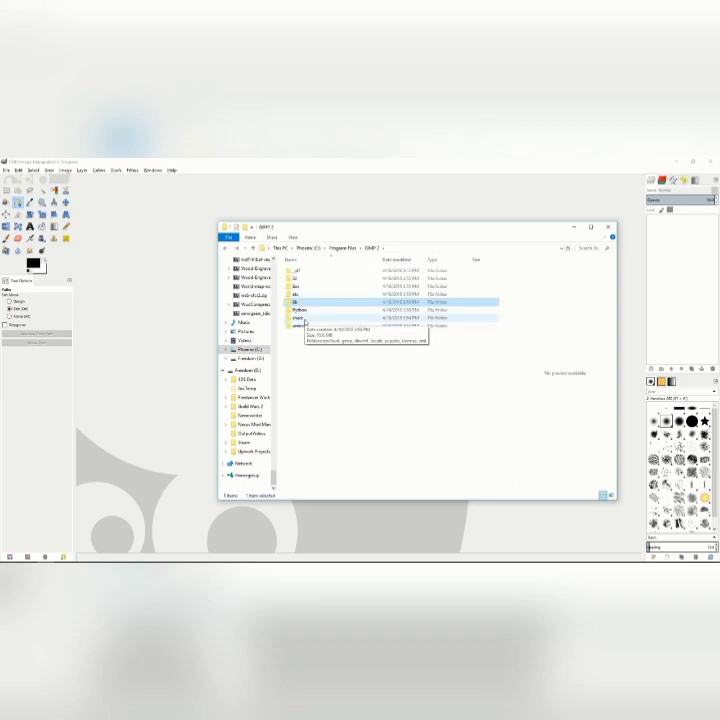
double_click(303, 315)
double_click(300, 279)
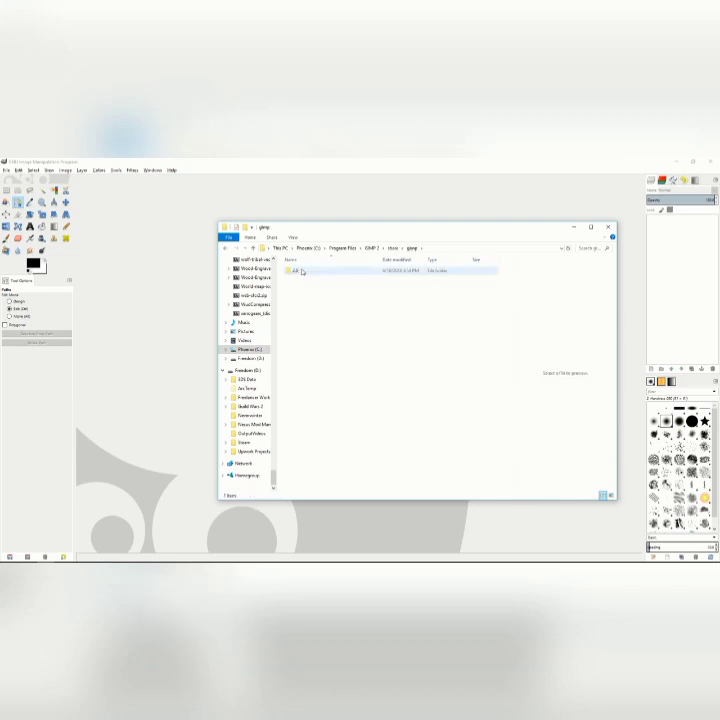
double_click(302, 272)
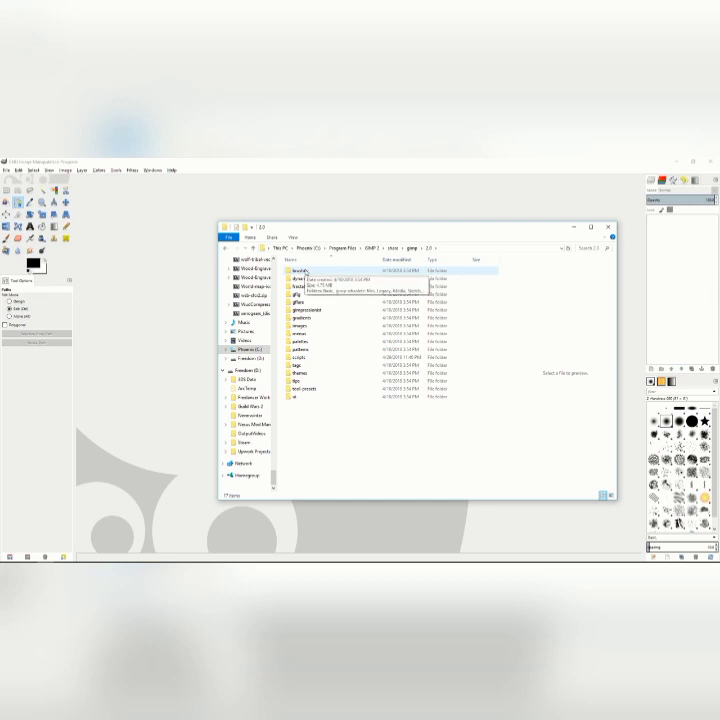
double_click(392, 356)
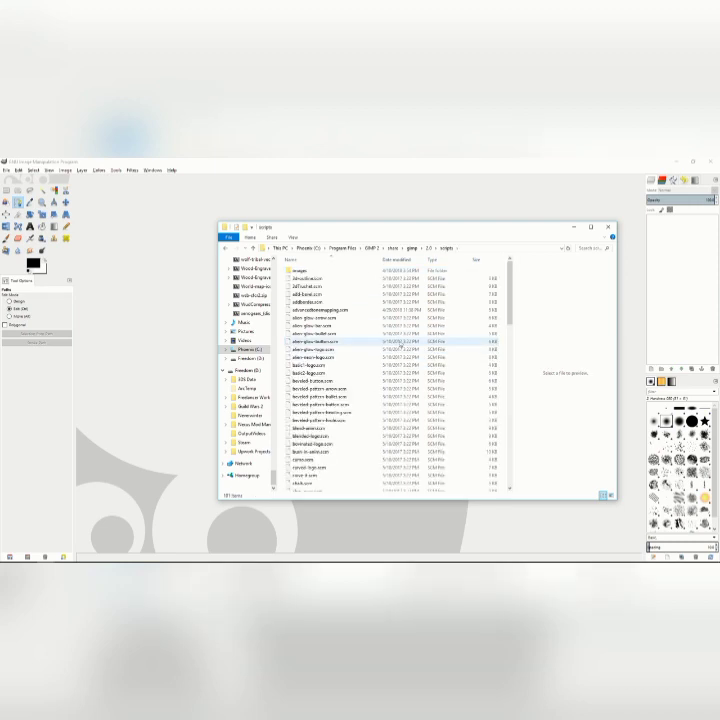
mouse_move(513, 279)
left_mouse_down()
mouse_move(512, 305)
mouse_move(513, 275)
left_mouse_up()
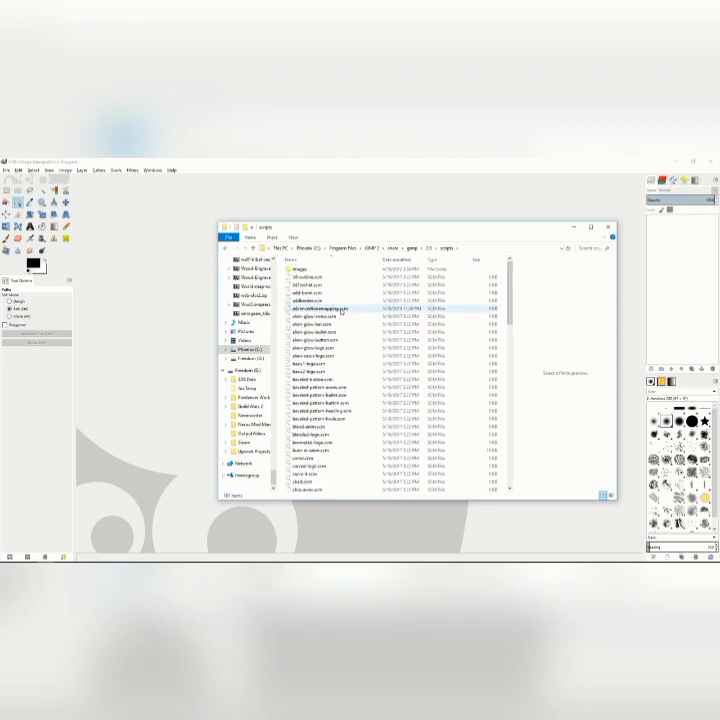
left_click(342, 312)
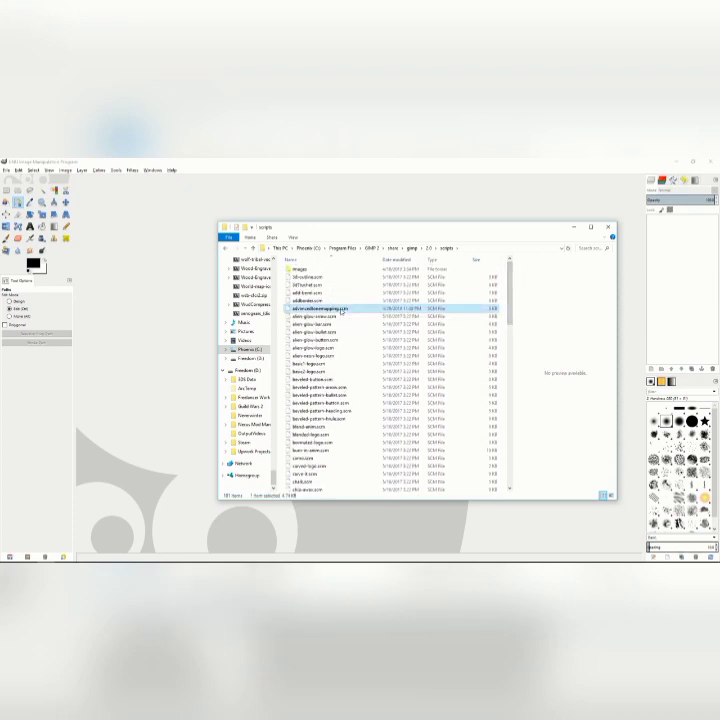